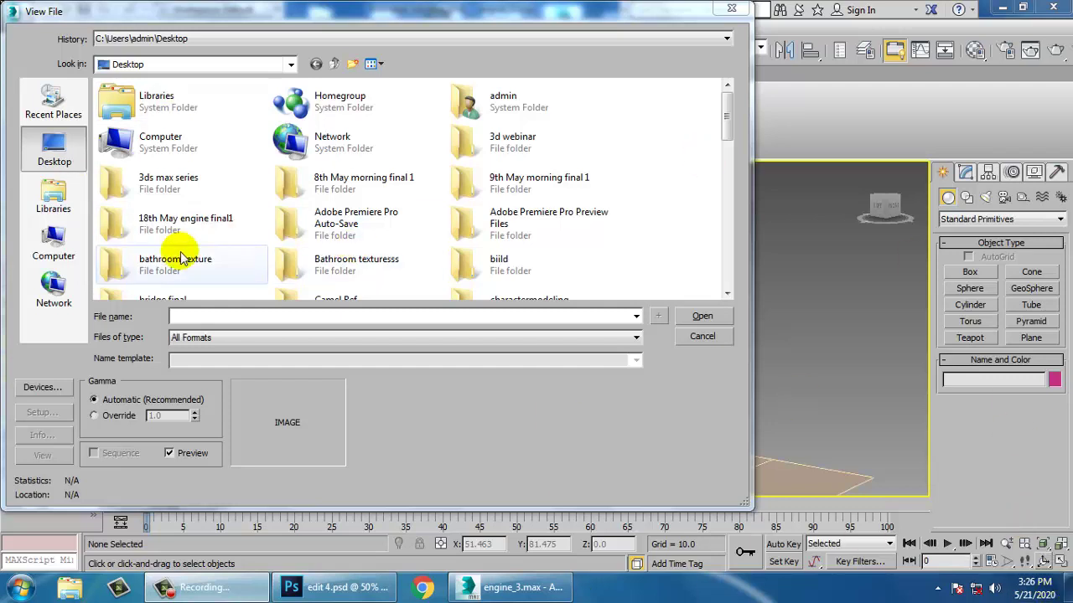
Open the engine 3.jpg reference image from the Desktop's max folder and place its window beside the model
click(514, 197)
key(e)
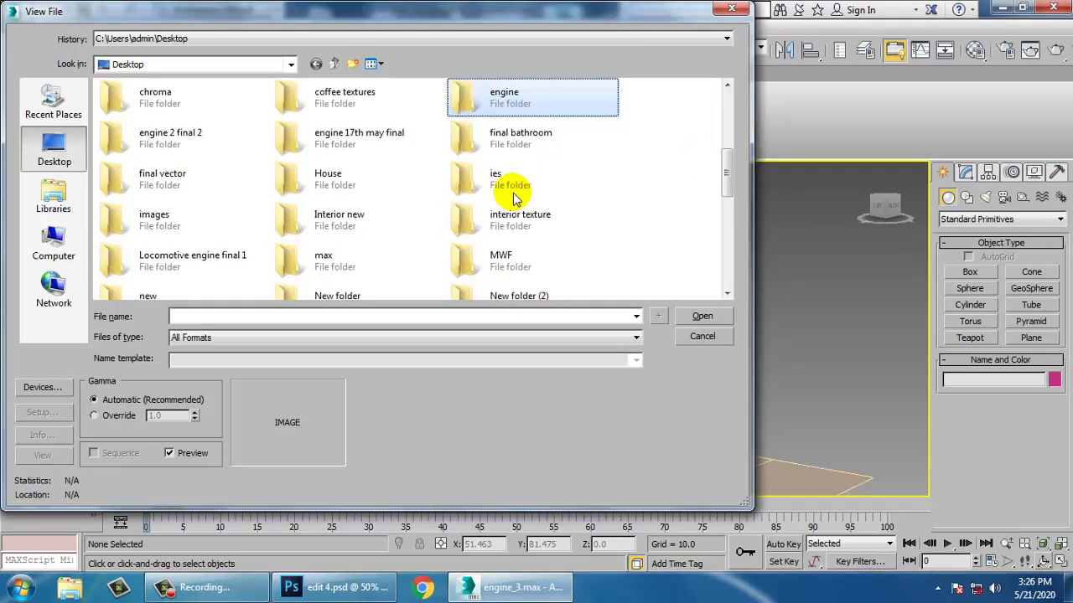
key(e)
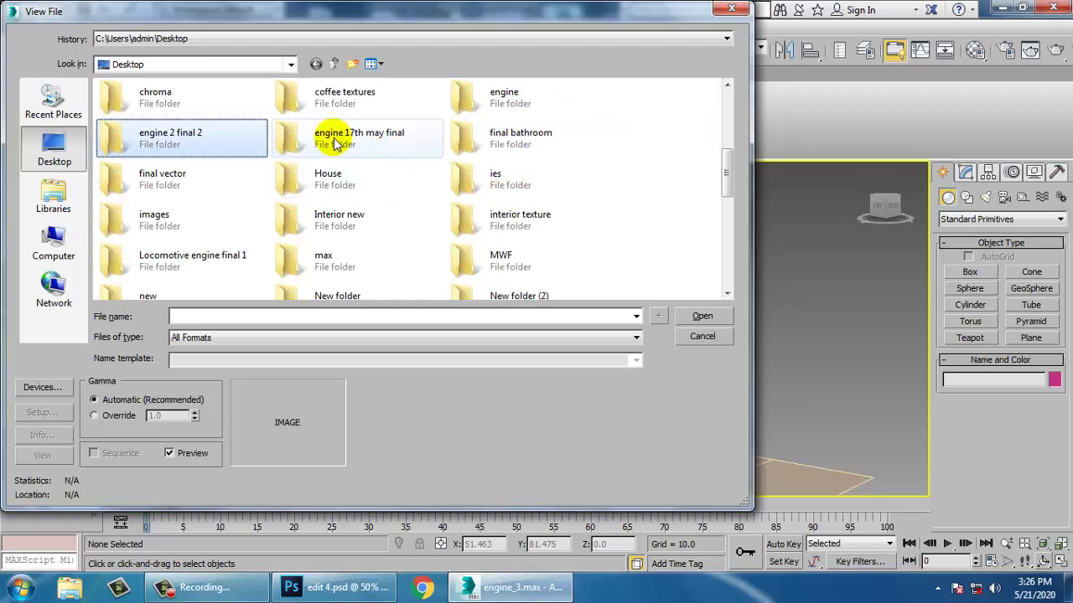
key(m)
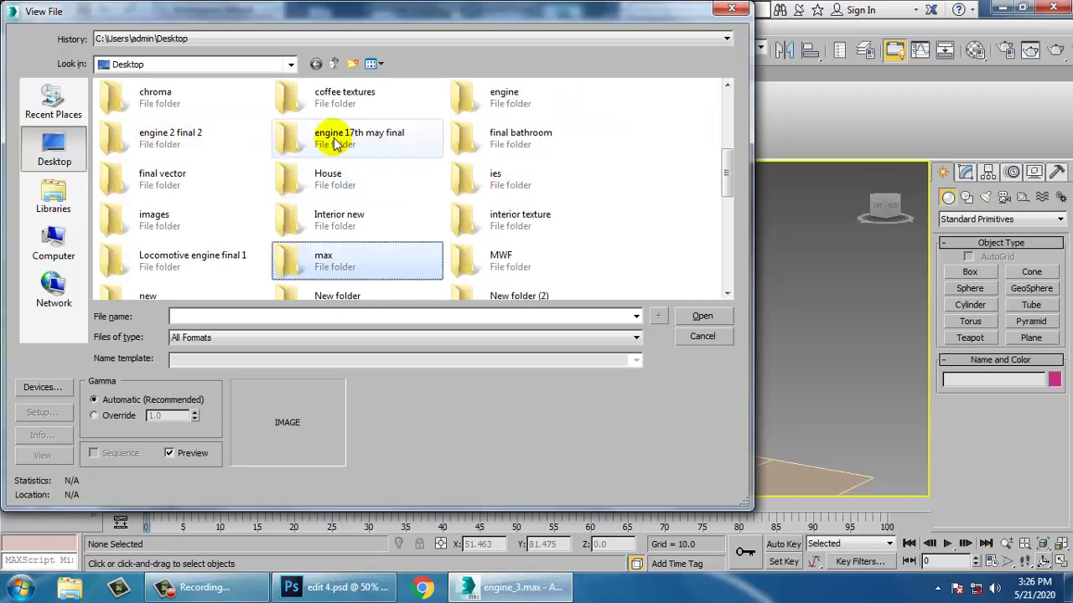
double_click(356, 266)
double_click(522, 134)
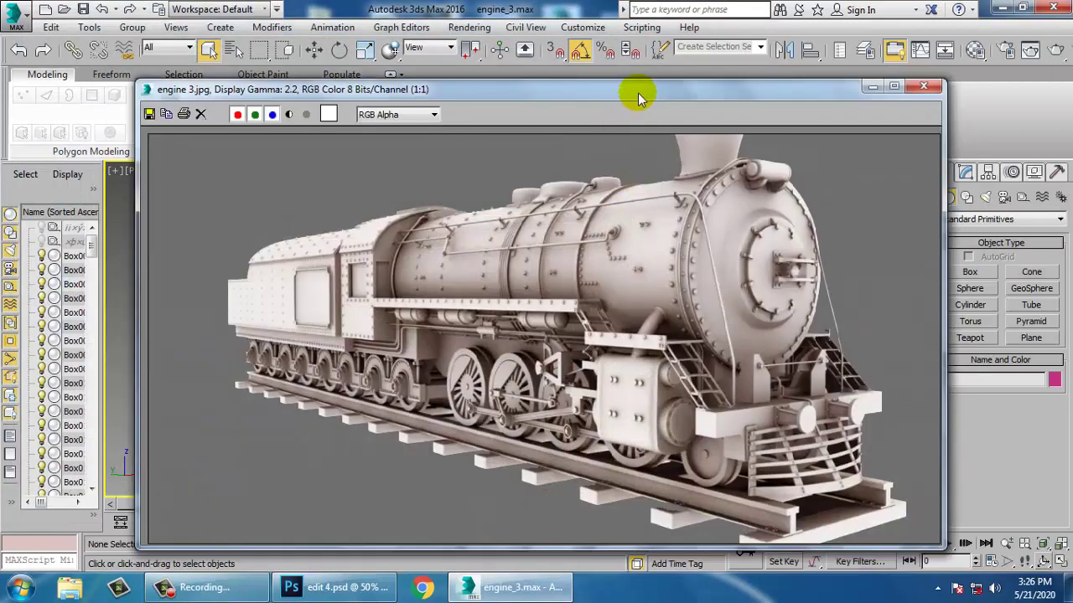
drag(638, 93, 252, 80)
Examine the side cylinder block, piping and front bumper area in the locomotive reference image
middle_drag(642, 394, 754, 335)
scroll(64, 285, up, 2)
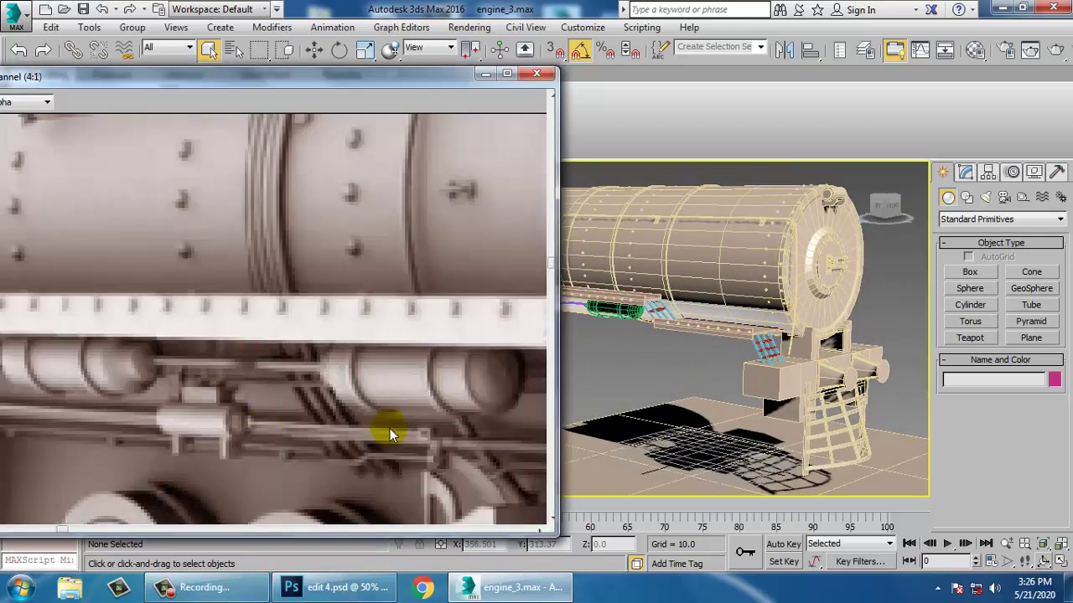
scroll(391, 432, down, 1)
middle_drag(452, 335, 322, 388)
middle_drag(354, 350, 319, 294)
scroll(319, 295, down, 3)
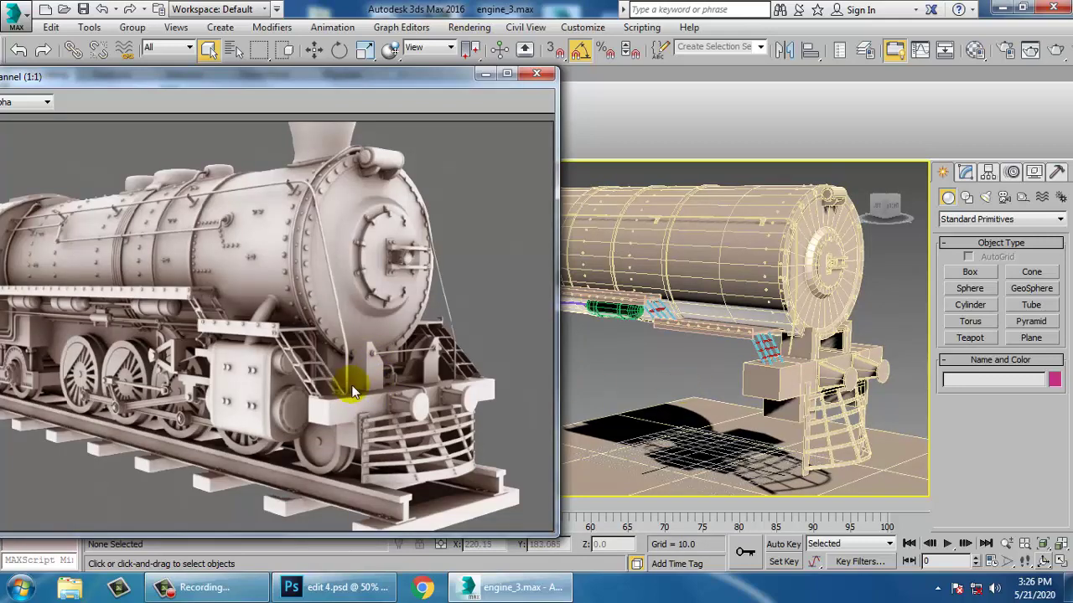
click(355, 330)
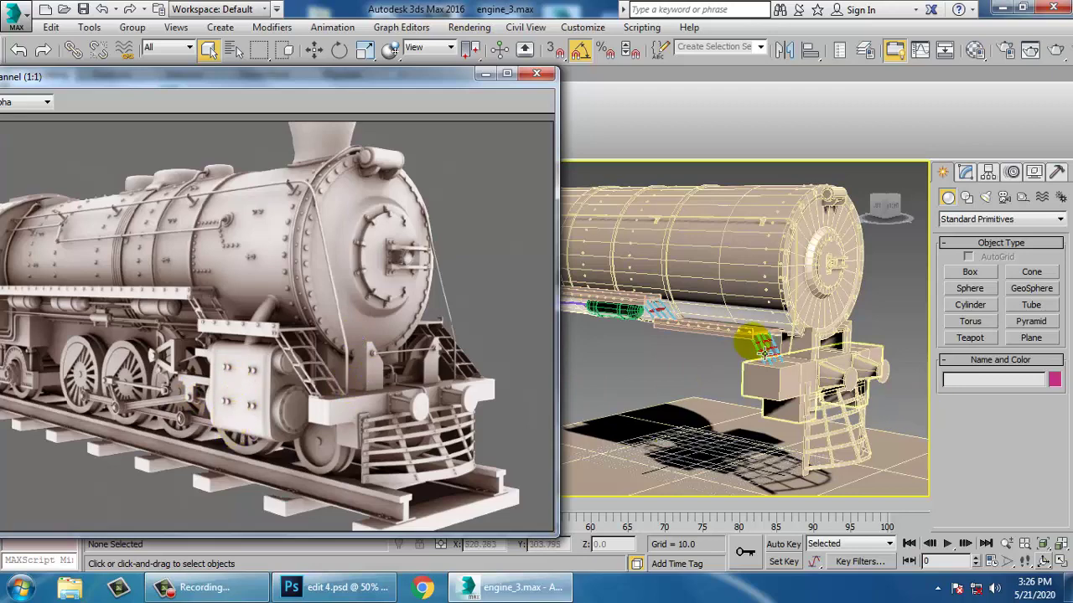
Move the reference image further off the viewports and show the engine in a maximized Left view
key(alt+w)
drag(383, 77, 246, 83)
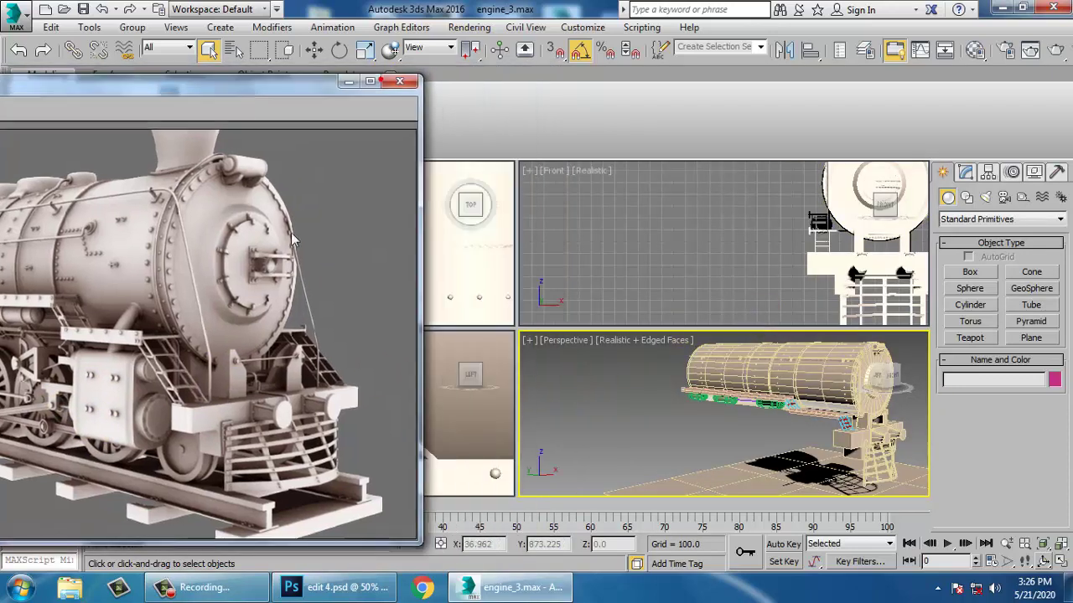
click(460, 375)
key(alt+w)
middle_drag(611, 378, 709, 352)
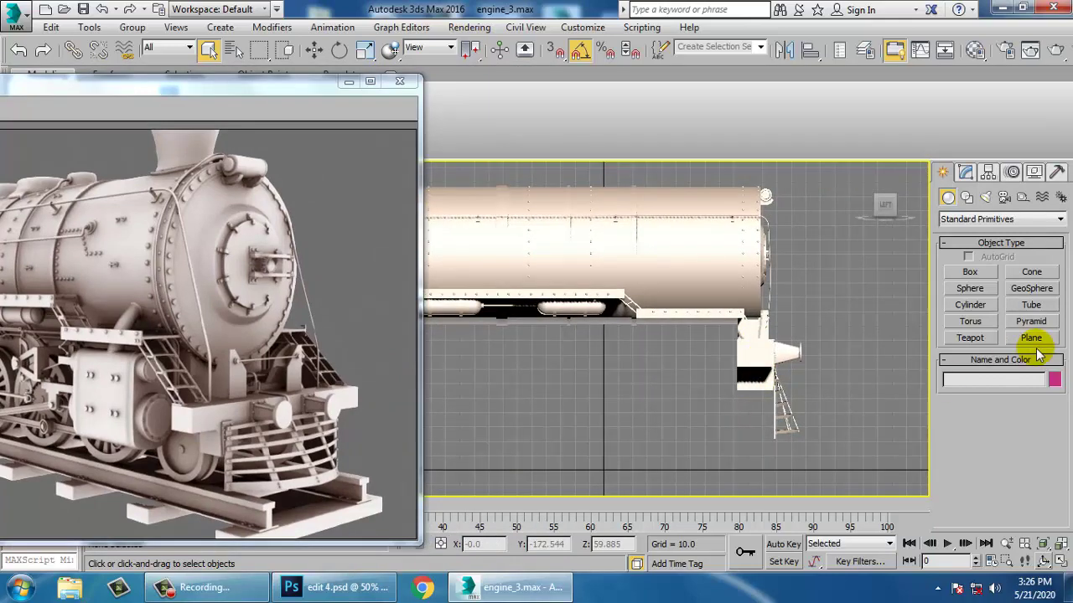
Draw a rectangle spline about 51.9 long and 21.8 wide in the Front view, over the bumper's ladder end
click(968, 198)
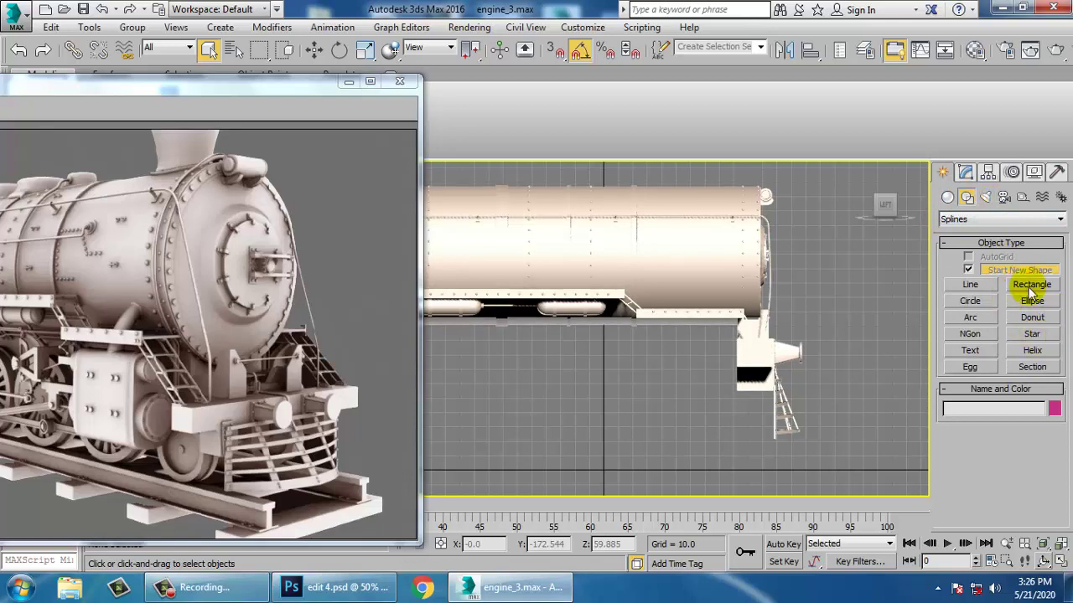
key(alt+w)
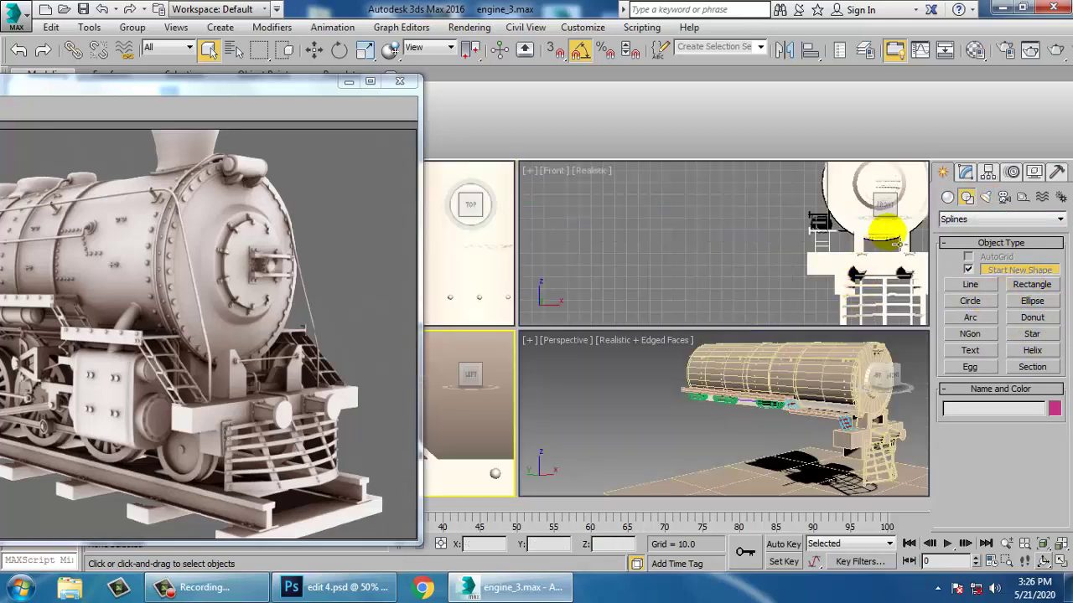
middle_click(872, 226)
key(alt+w)
middle_drag(804, 288, 770, 285)
click(1032, 285)
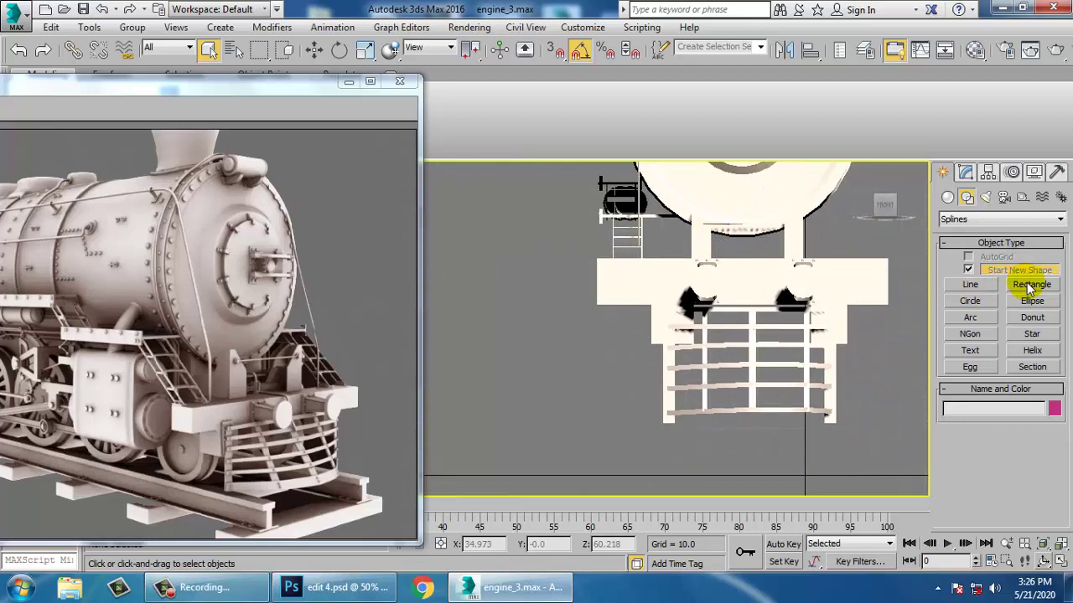
scroll(696, 345, up, 5)
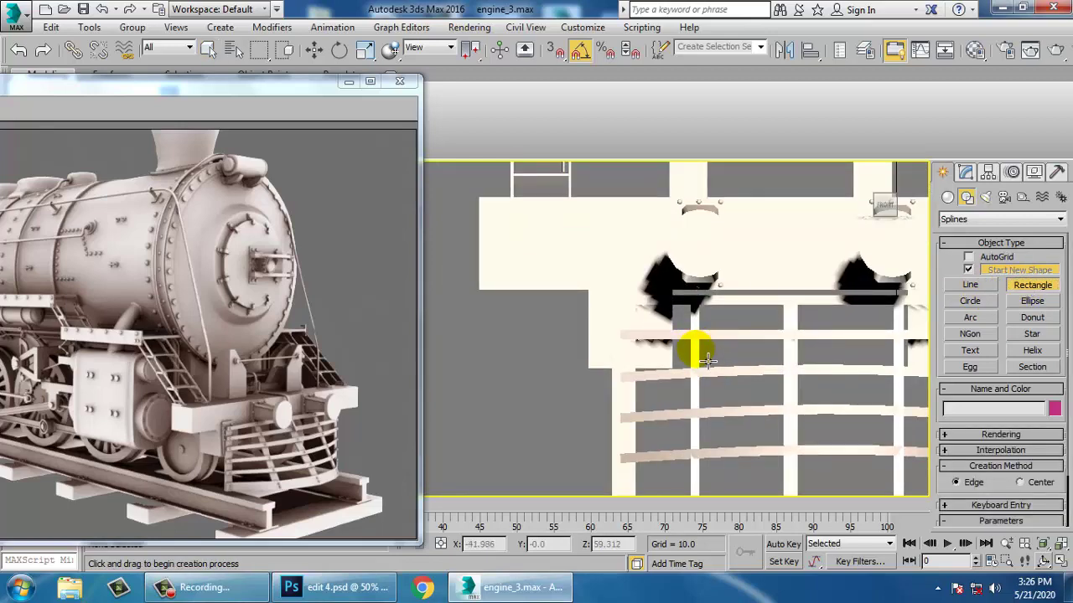
middle_drag(591, 252, 538, 337)
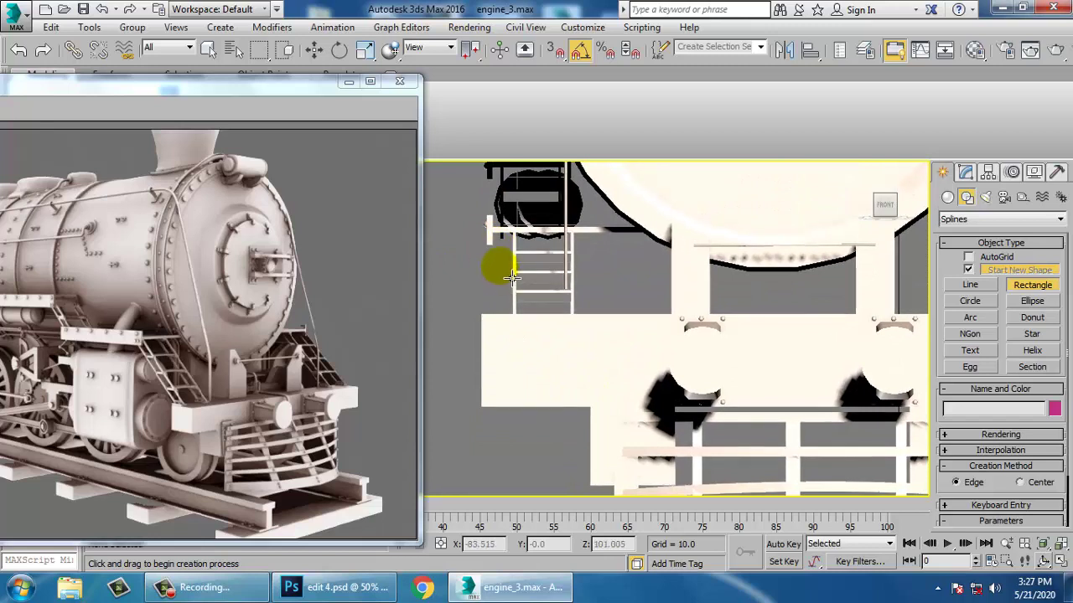
mouse_move(500, 255)
mouse_down()
mouse_move(591, 431)
mouse_move(613, 507)
mouse_move(604, 495)
mouse_up()
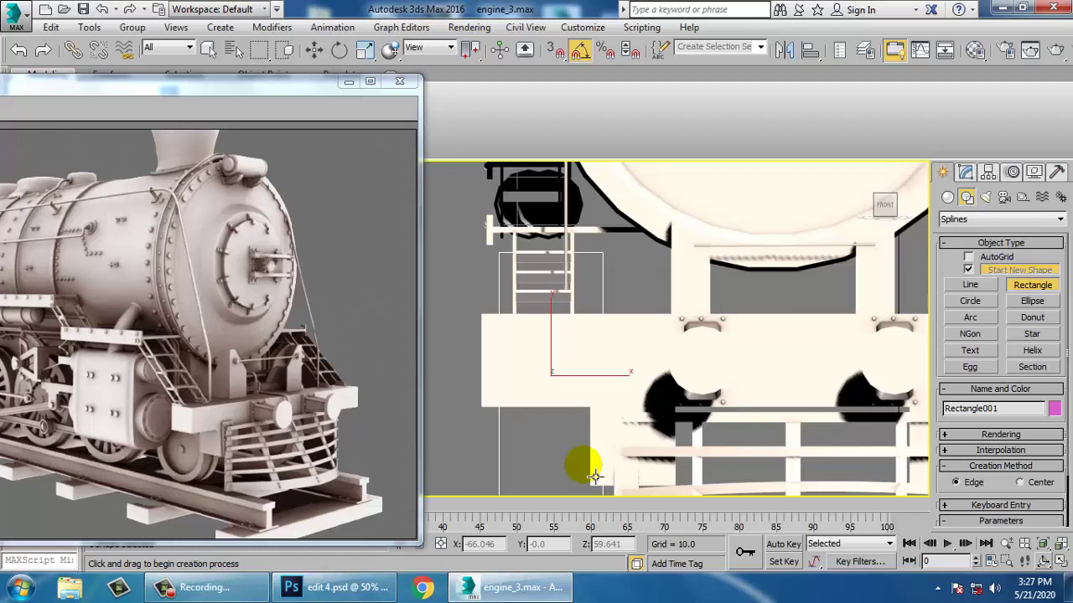
click(594, 476)
key(w)
Convert the rectangle to an Editable Spline
middle_drag(542, 300, 522, 212)
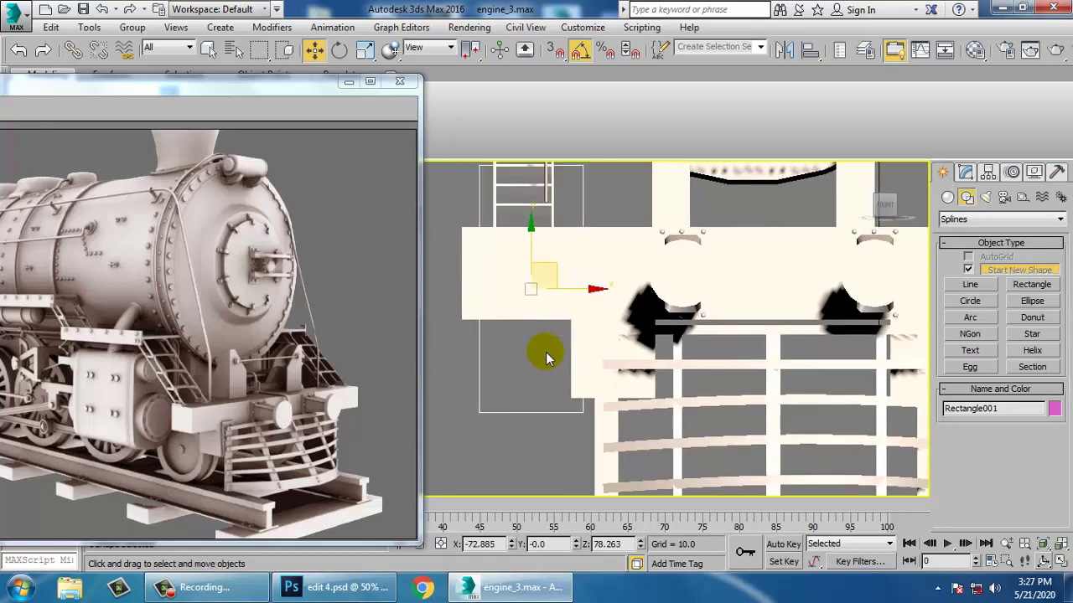
middle_drag(561, 359, 567, 362)
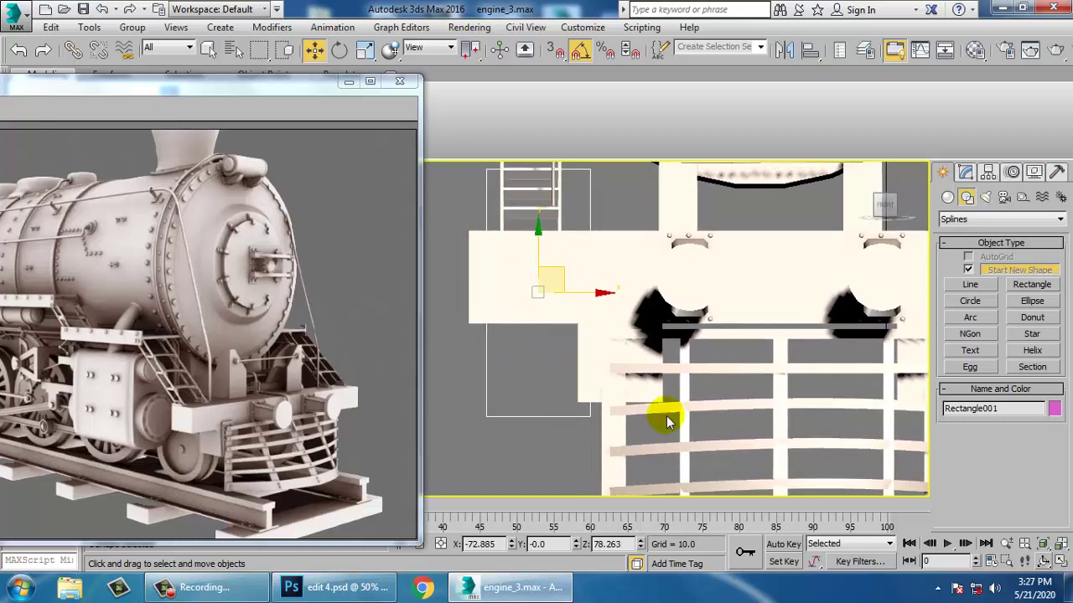
middle_drag(665, 417, 627, 357)
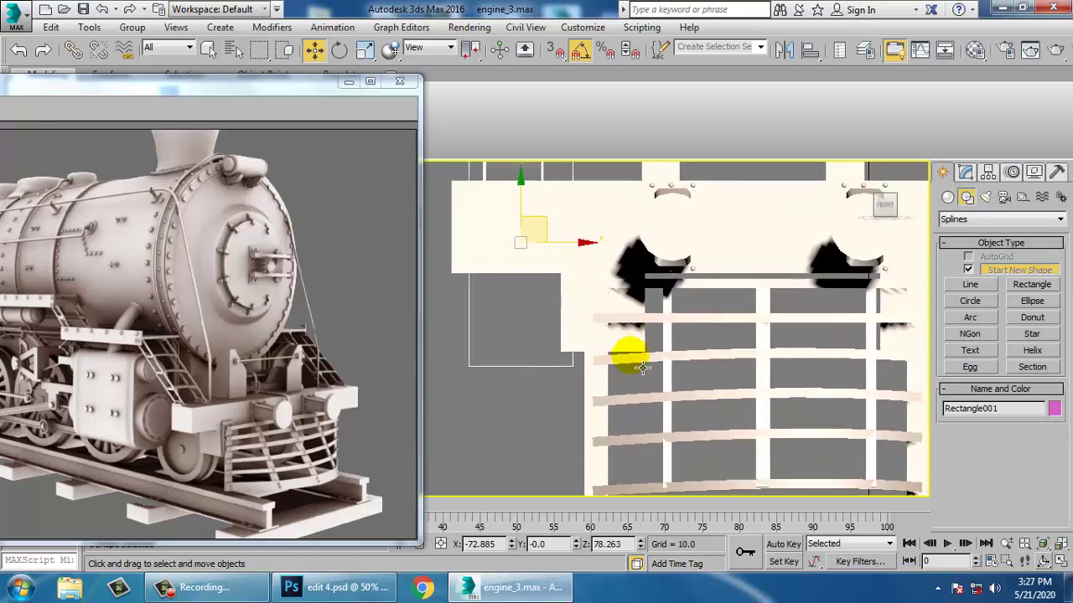
click(964, 171)
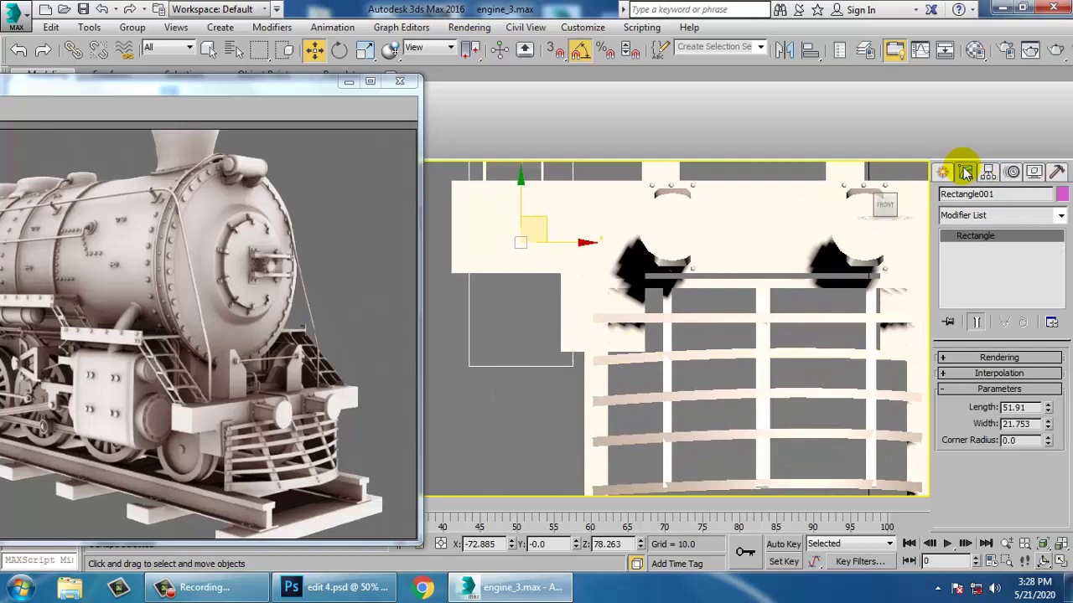
right_click(979, 238)
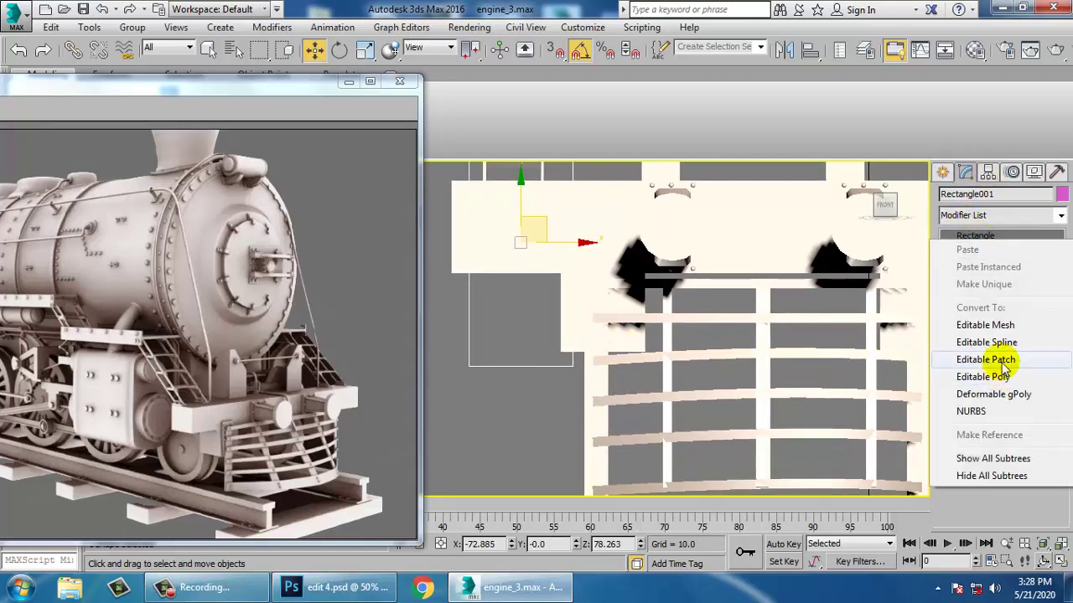
click(986, 343)
Lower the rectangle's two bottom vertices and move its outer side vertices outward to line up with the bumper's end
middle_drag(687, 309, 747, 312)
key(1)
drag(467, 423, 694, 335)
mouse_move(540, 367)
mouse_down()
mouse_move(520, 326)
mouse_move(544, 353)
mouse_up()
scroll(553, 310, down, 5)
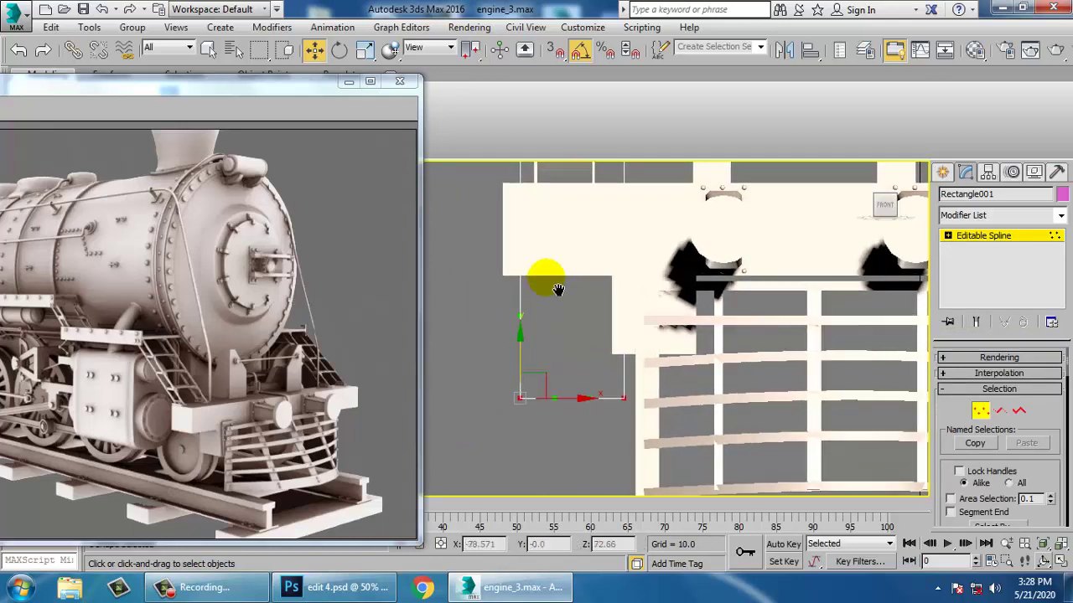
drag(488, 217, 557, 429)
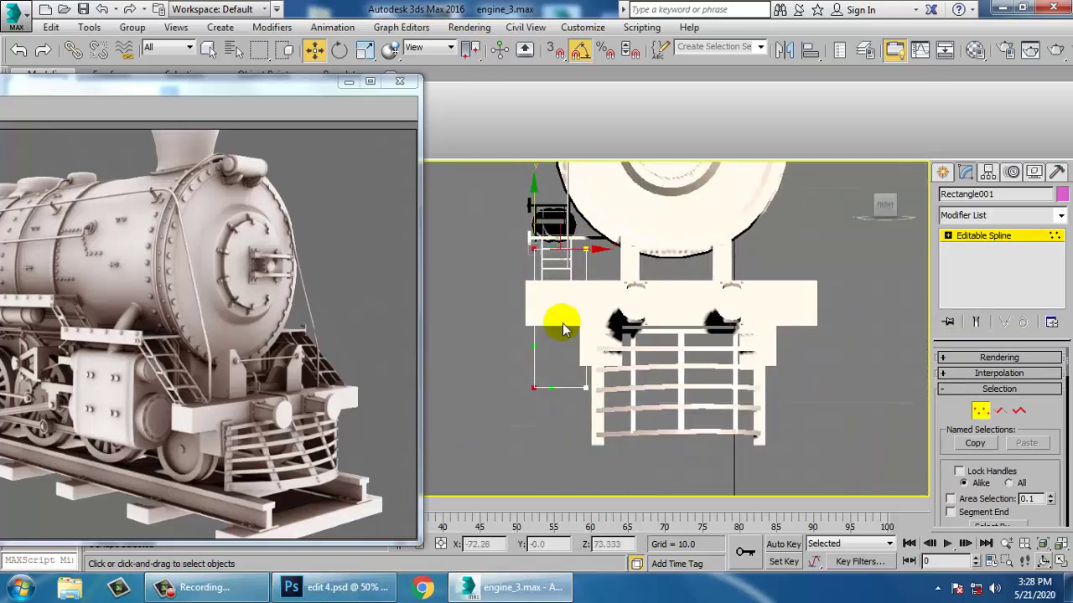
drag(594, 261, 584, 266)
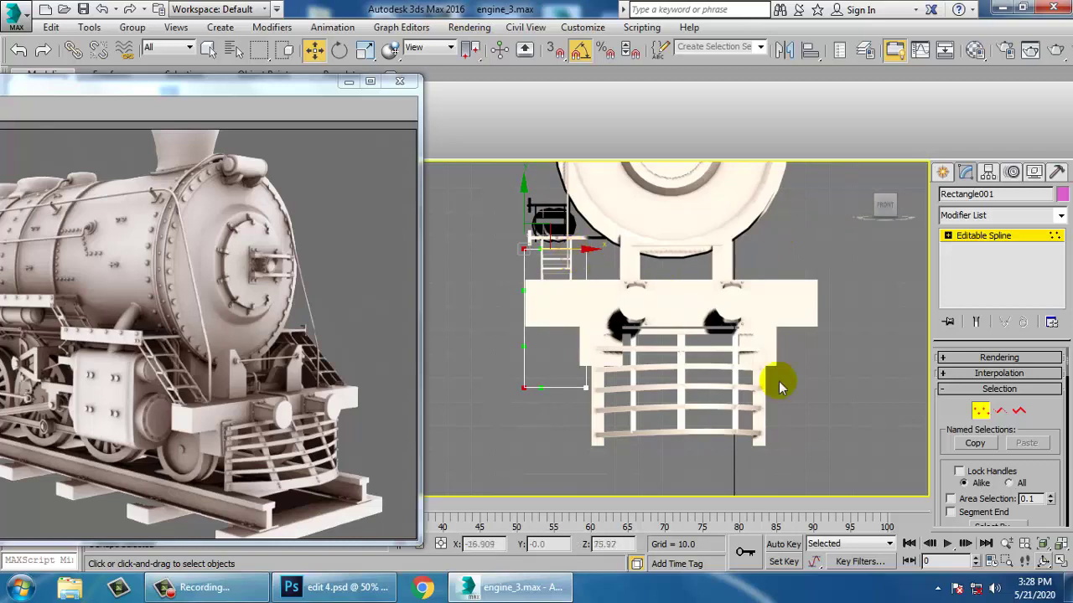
Slide the whole rectangle along Y to about -76.6, close behind the front bumper, in the Perspective view
key(alt+w)
middle_click(823, 432)
key(alt+w)
middle_drag(824, 432, 830, 394)
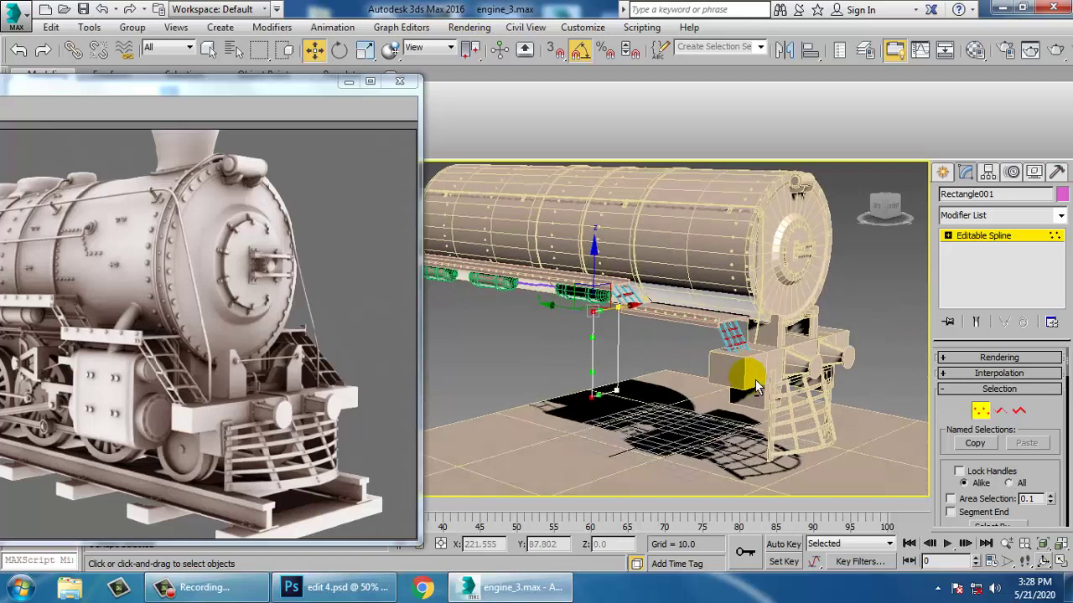
click(972, 236)
alt+middle_drag(835, 254, 637, 331)
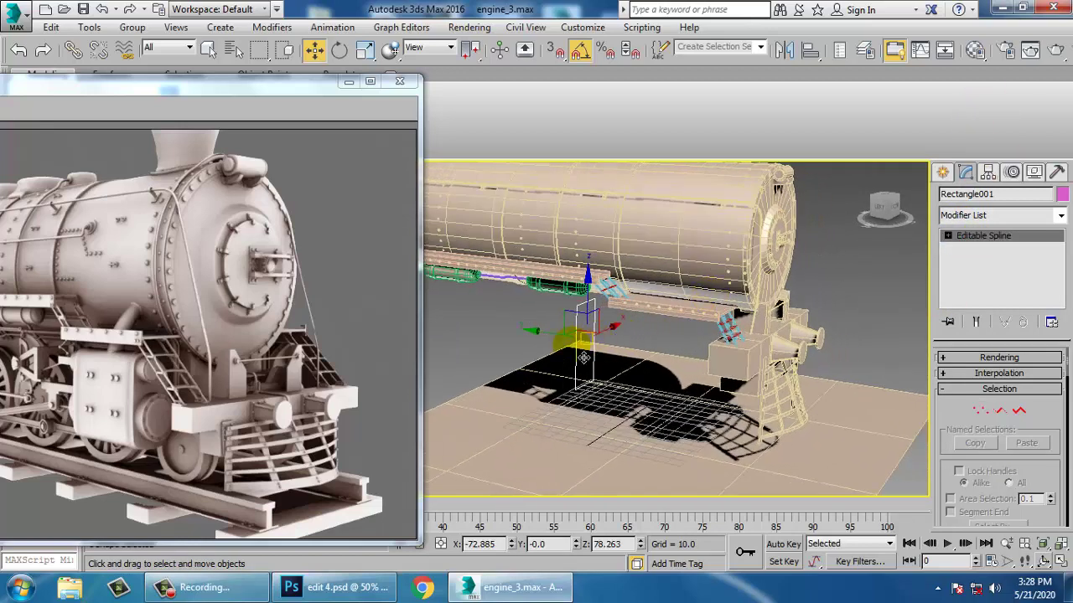
drag(627, 360, 665, 368)
alt+middle_drag(746, 298, 779, 260)
Fillet all four corner vertices of the rectangle in the Front view so both ends become rounded
key(alt+w)
middle_click(800, 253)
key(alt+w)
key(1)
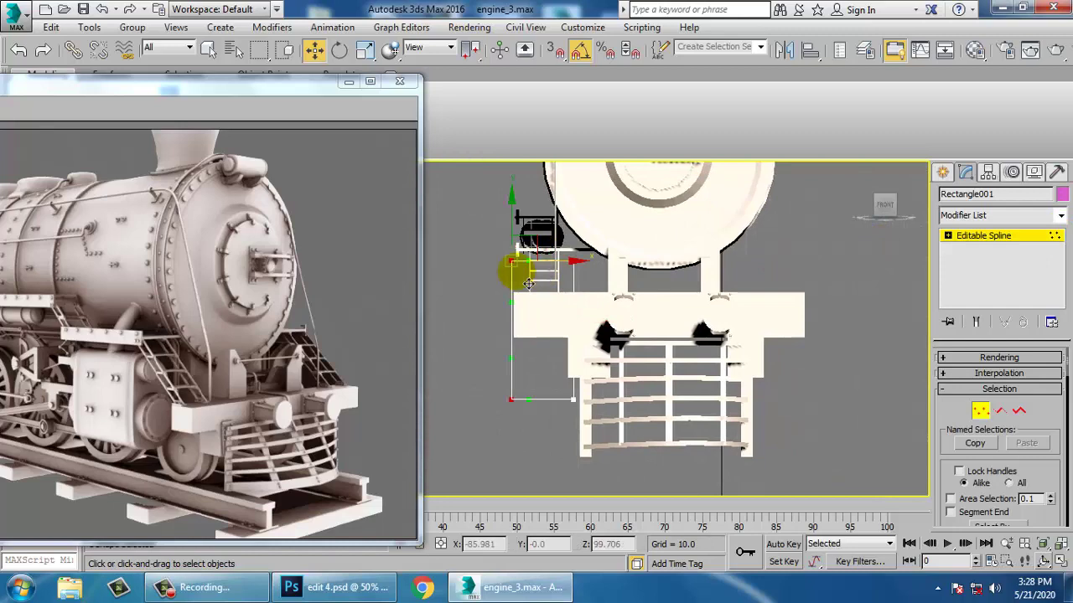
drag(478, 239, 639, 466)
drag(961, 500, 951, 220)
drag(1030, 467, 1026, 201)
click(968, 469)
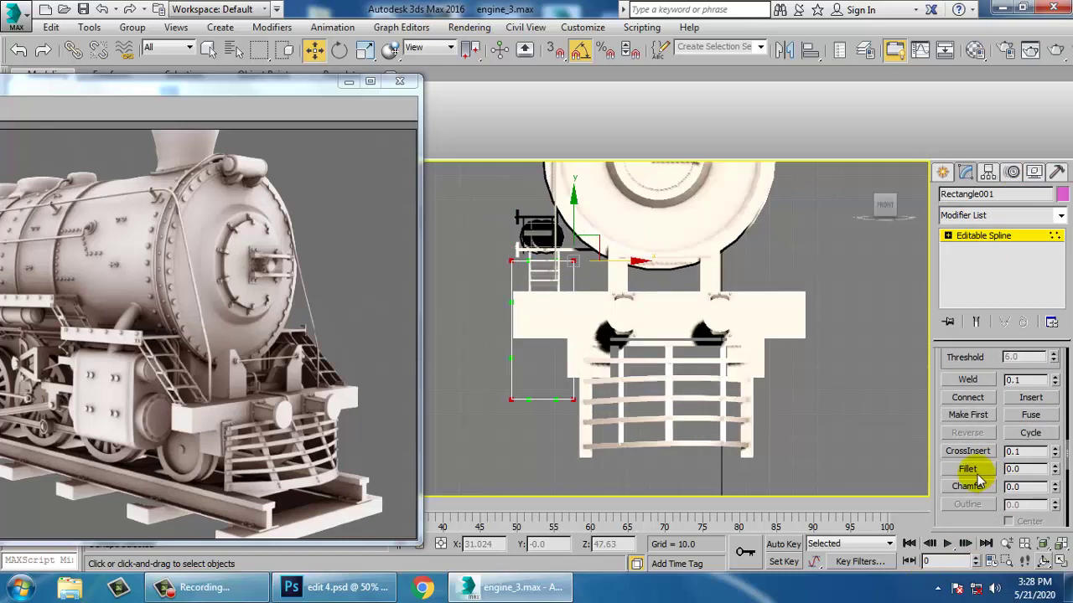
scroll(558, 389, up, 2)
scroll(623, 343, up, 1)
scroll(694, 222, up, 2)
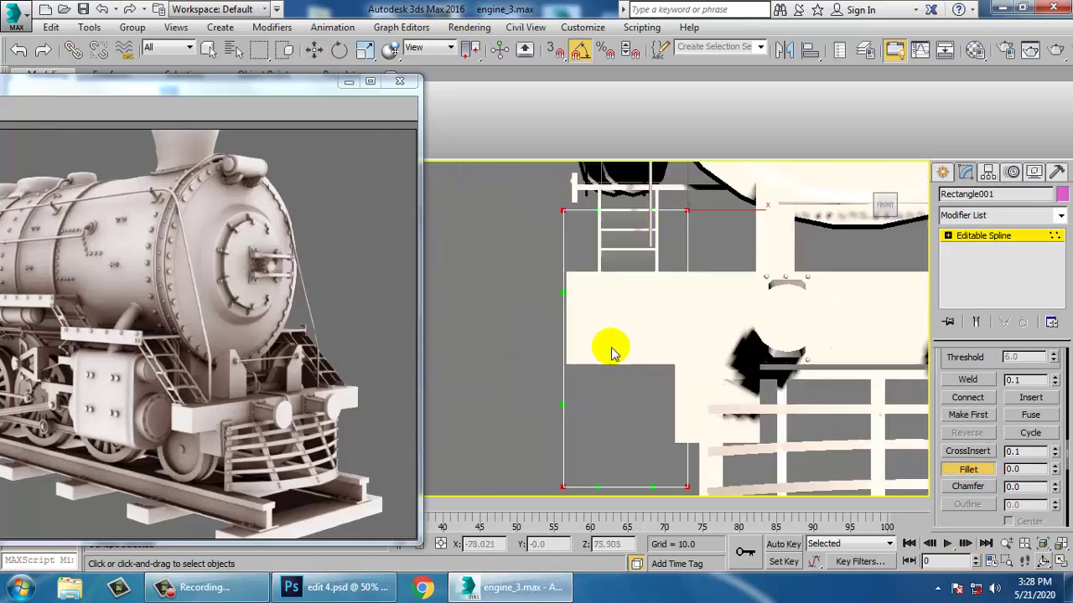
drag(687, 210, 651, 169)
click(988, 236)
Extrude the rounded rectangle by 45 and move the block back along Y to about -34.0, behind the bumper
key(alt+w)
middle_click(694, 436)
key(alt+w)
click(1058, 215)
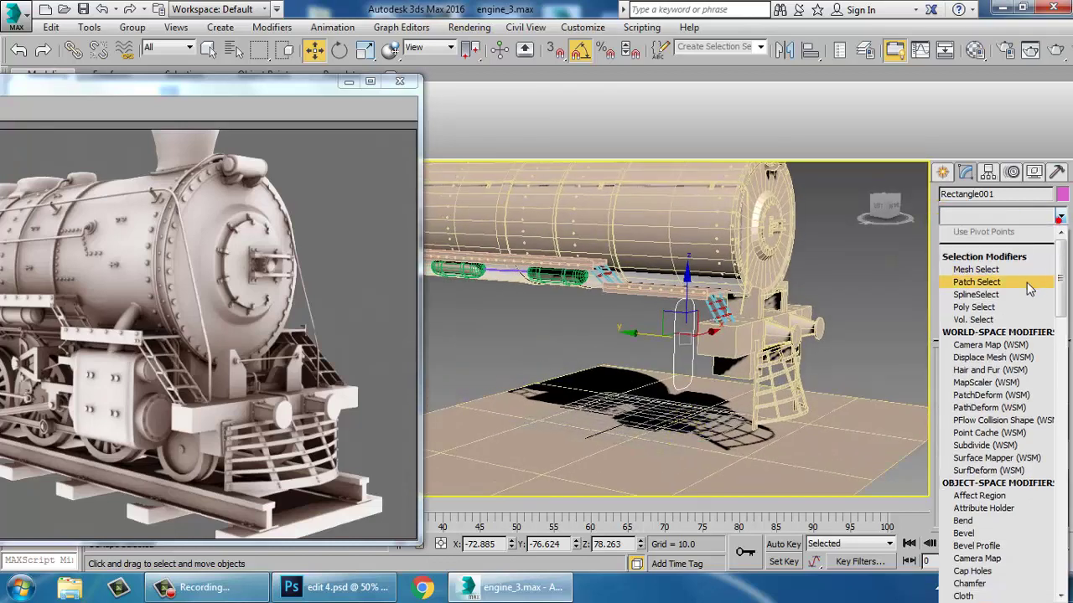
text(ex)
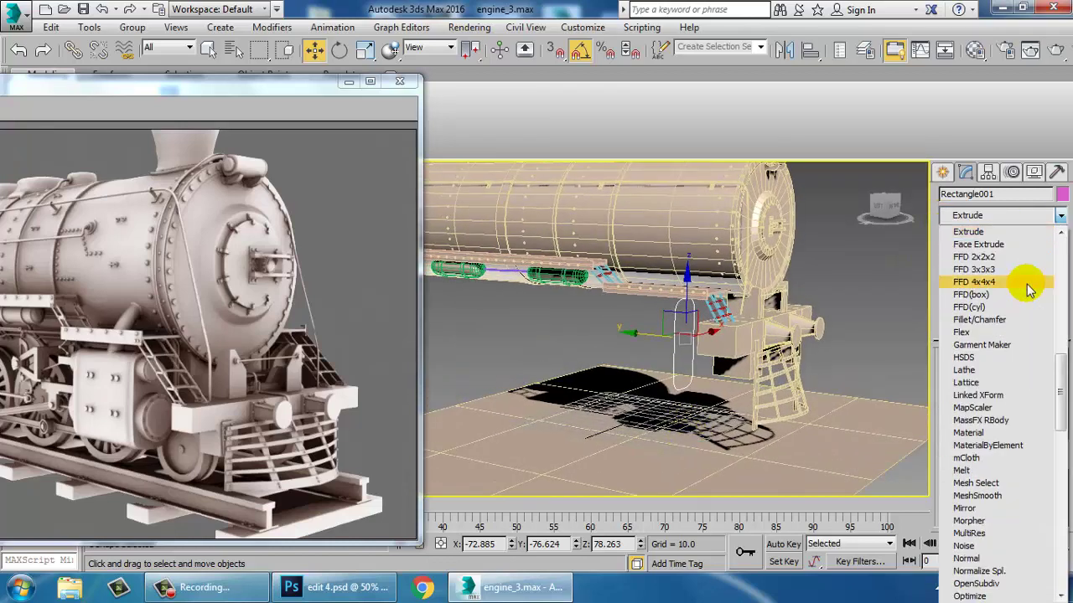
click(972, 233)
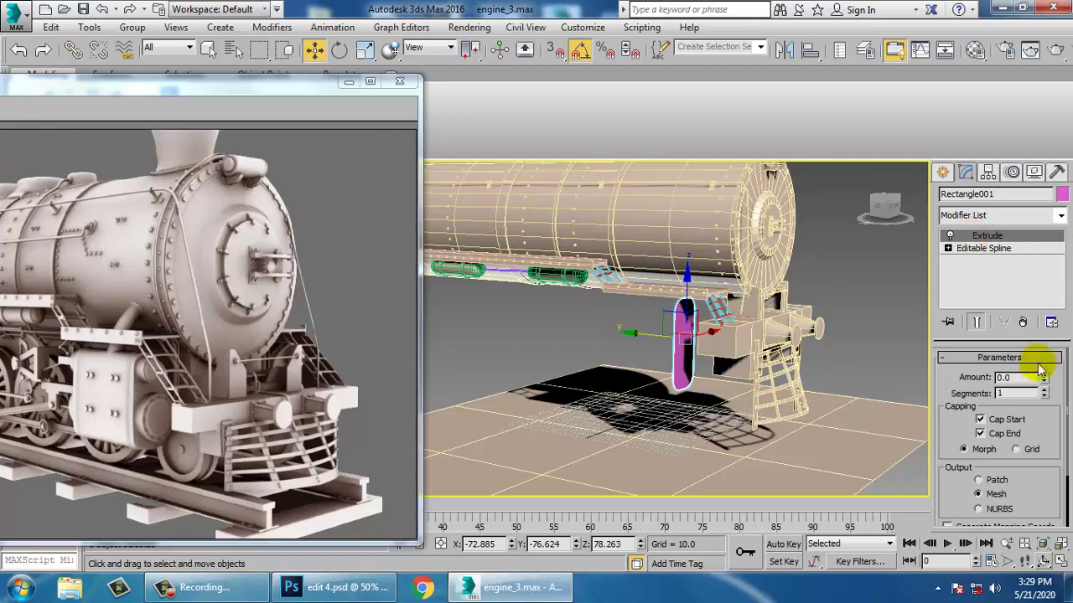
drag(1044, 378, 1049, 320)
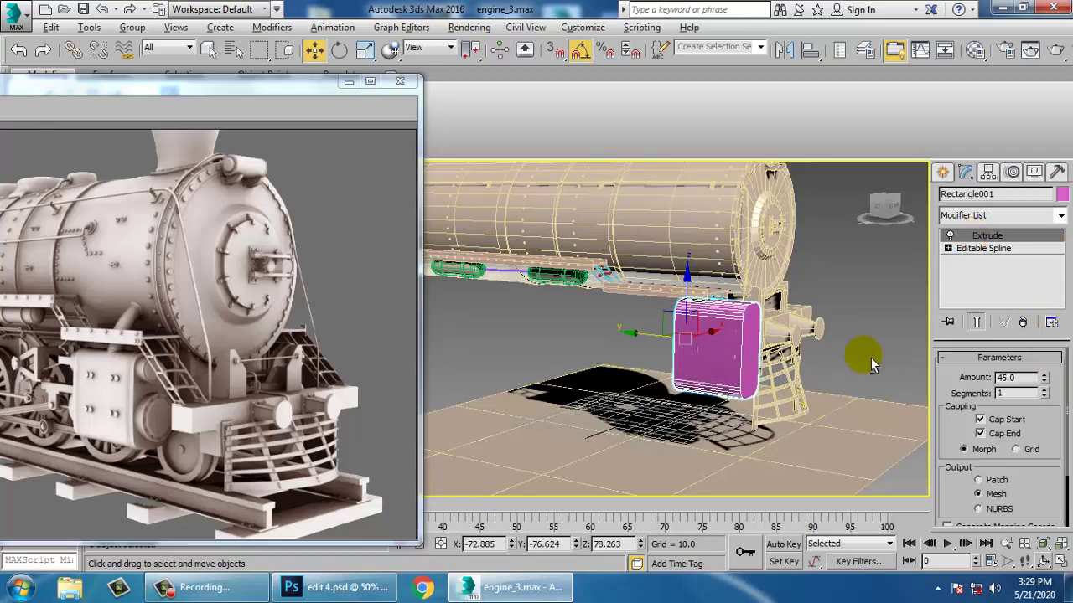
alt+middle_drag(861, 359, 711, 342)
drag(654, 347, 589, 341)
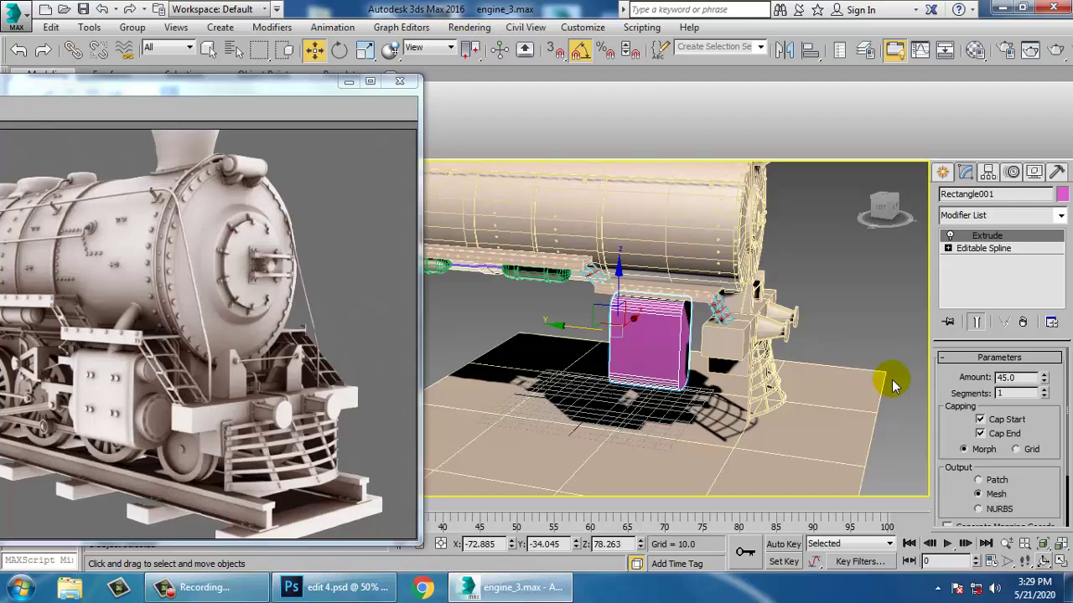
click(239, 589)
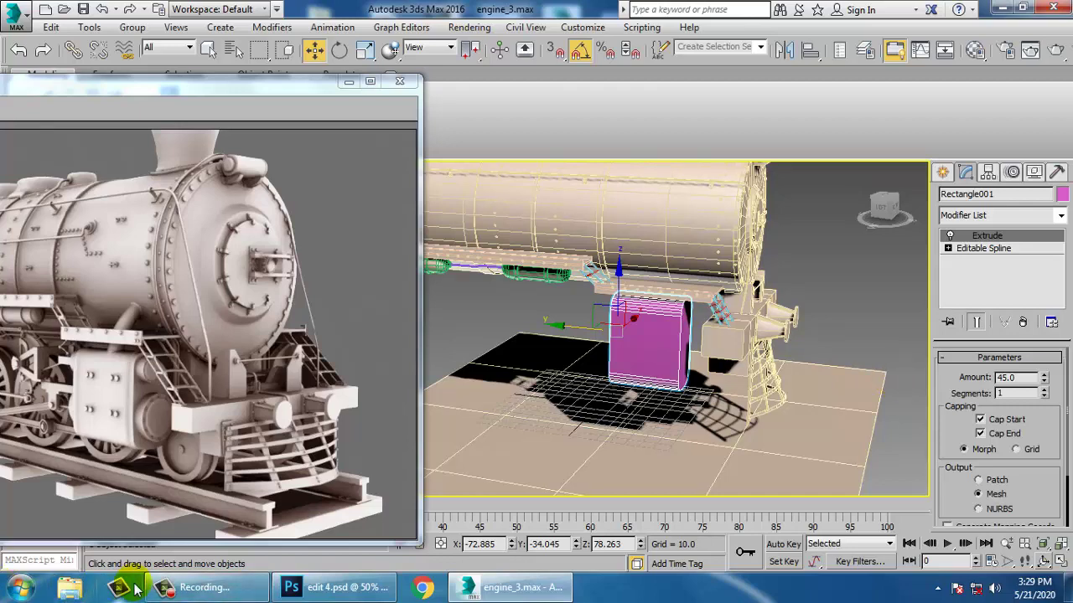
click(996, 518)
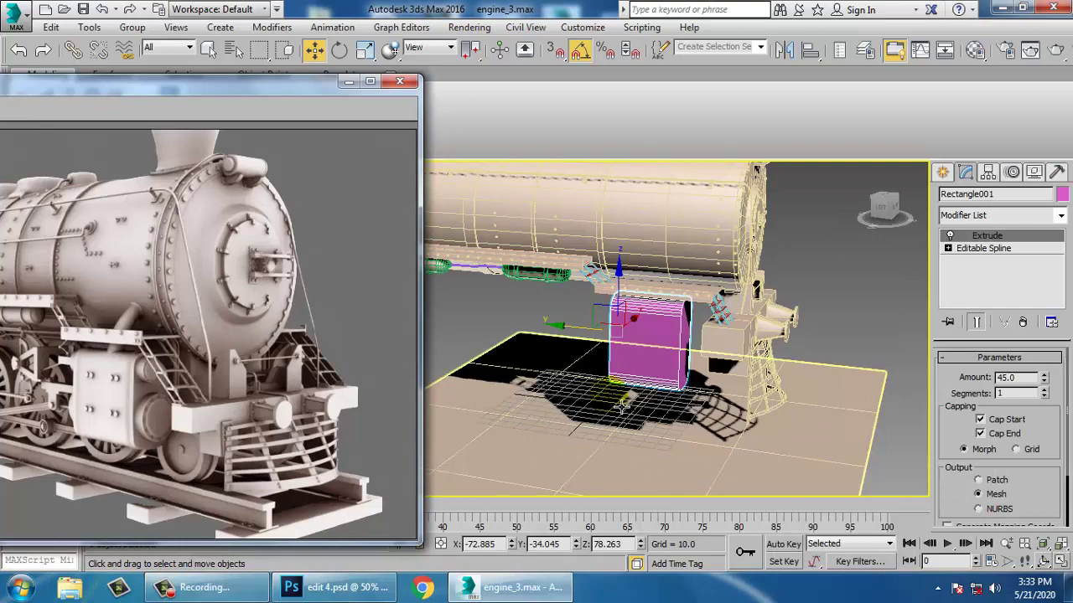
Increase the extrusion amount of the rounded block to 48.5
scroll(738, 403, up, 5)
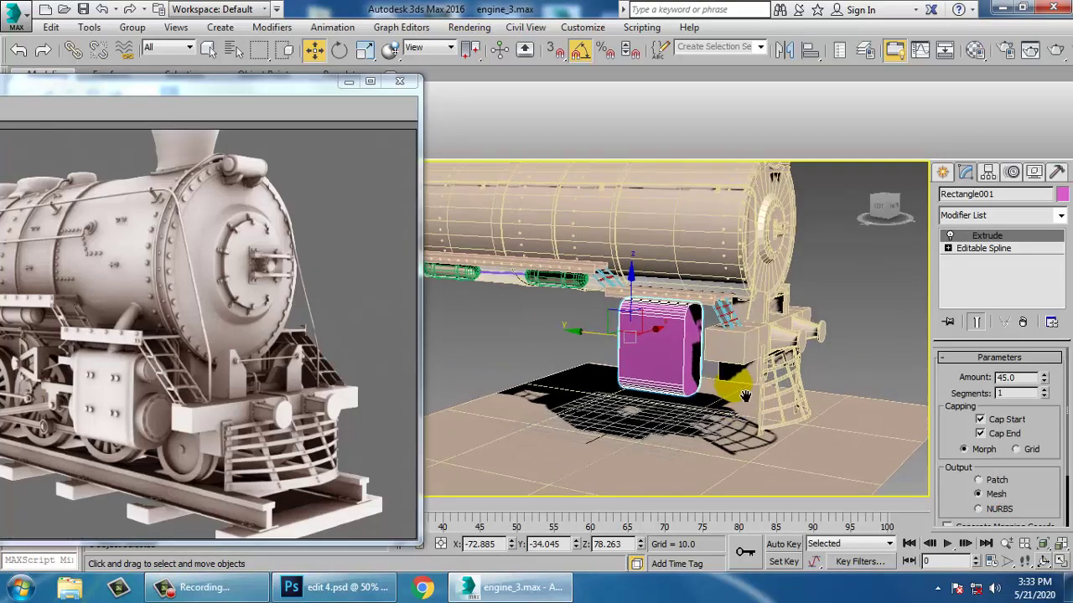
scroll(732, 393, up, 5)
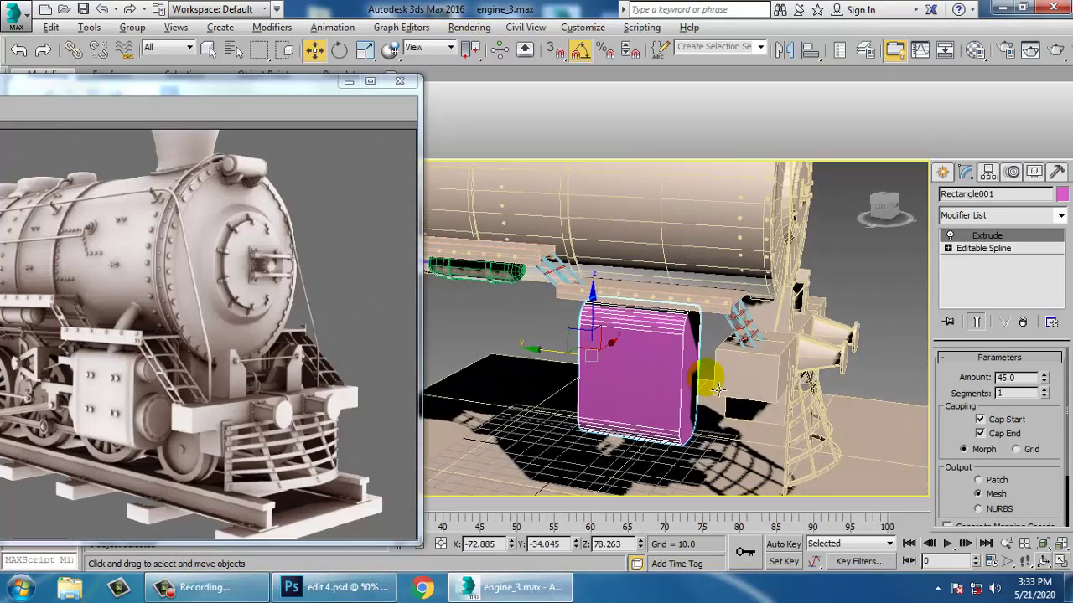
drag(1044, 379, 1045, 377)
alt+middle_drag(880, 408, 822, 381)
key(alt+w)
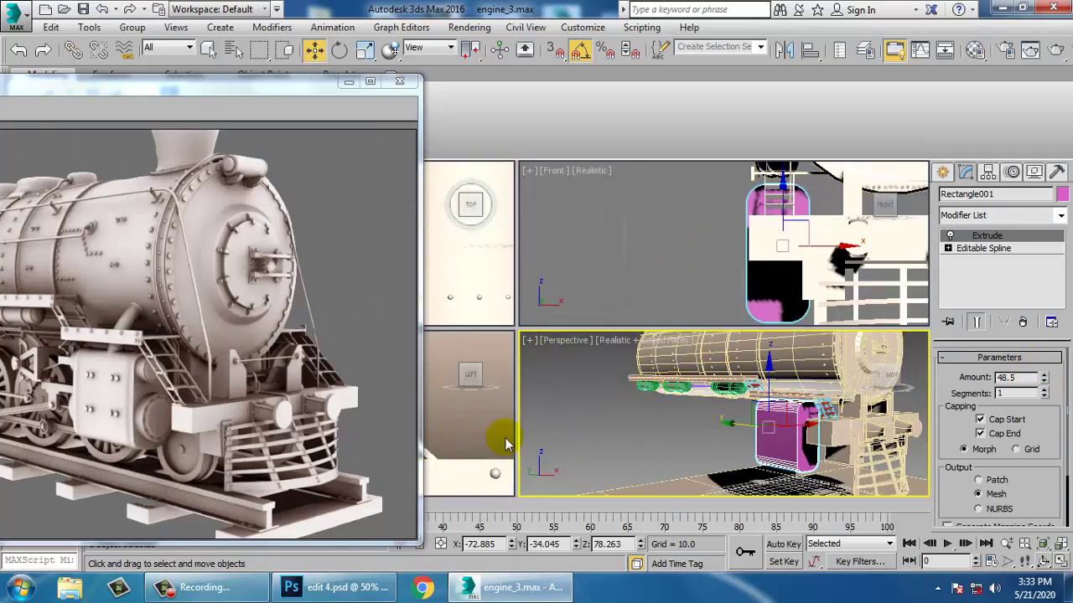
alt+middle_drag(748, 414, 808, 436)
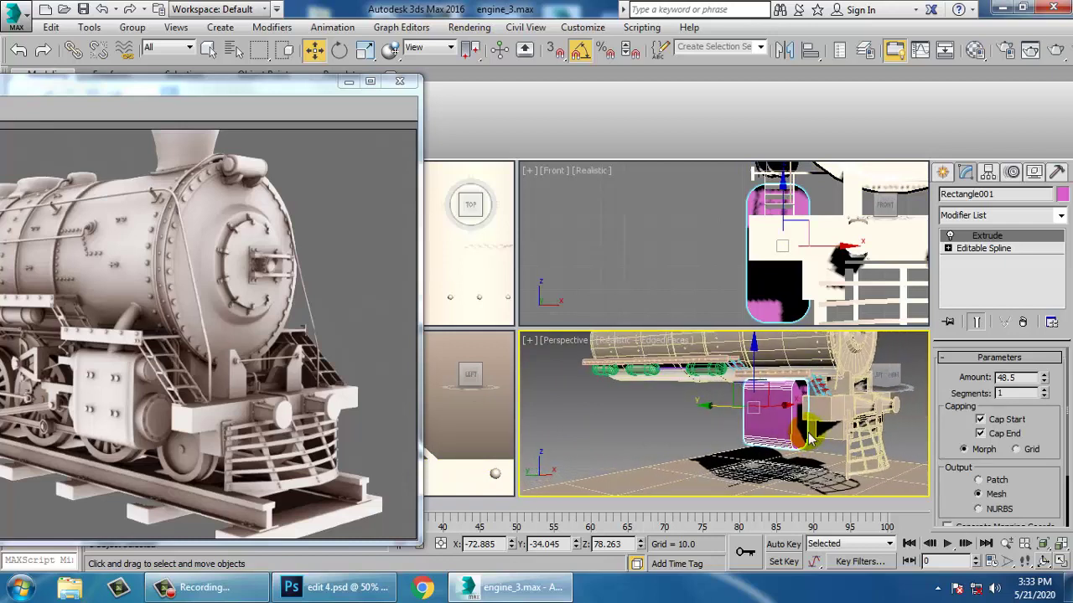
Select the extruded rounded block in the Left view and convert it to an Editable Poly
middle_click(472, 415)
key(alt+w)
click(481, 429)
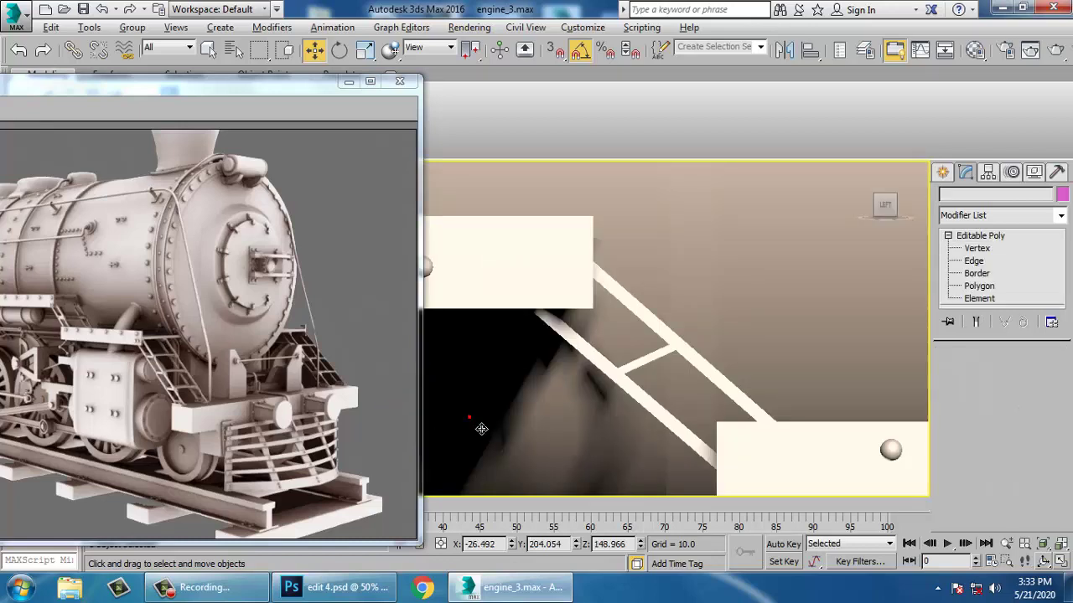
key(z)
middle_drag(652, 333, 593, 222)
scroll(773, 414, up, 3)
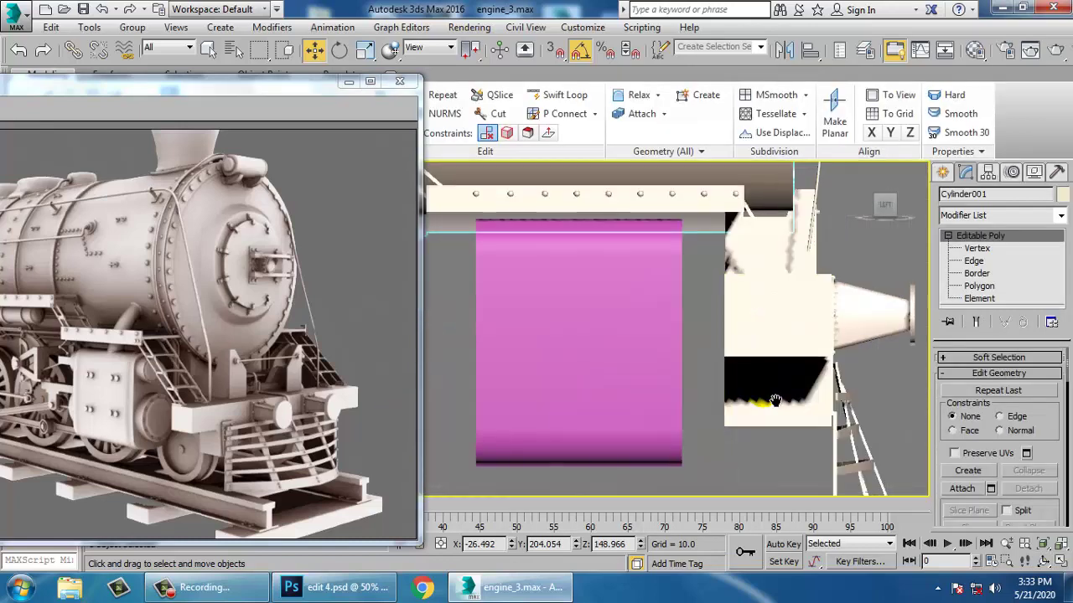
middle_drag(774, 414, 772, 388)
click(598, 323)
right_click(587, 307)
mouse_move(629, 466)
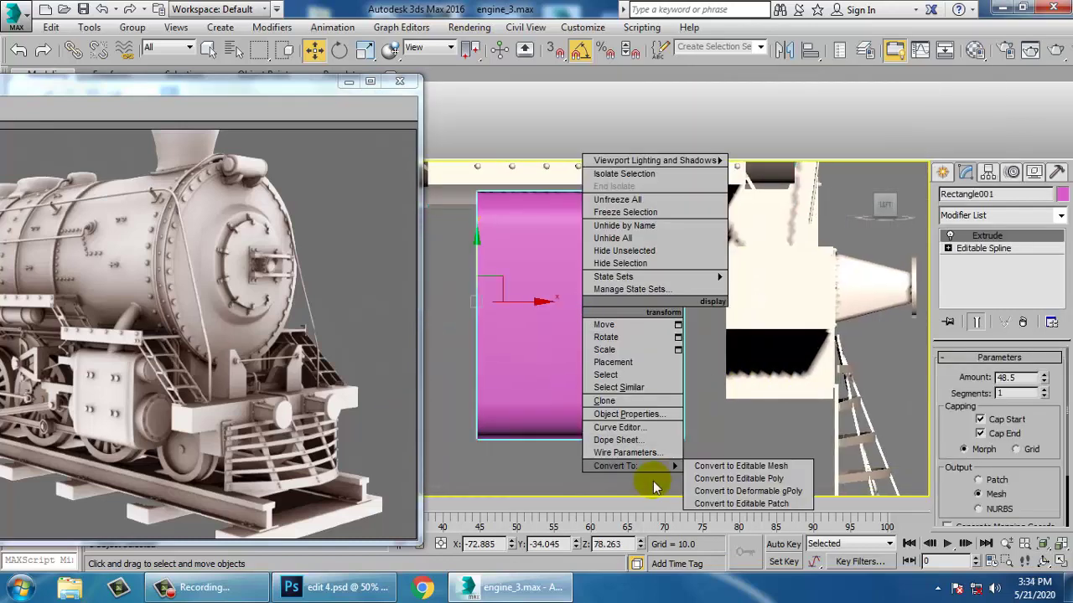
click(800, 479)
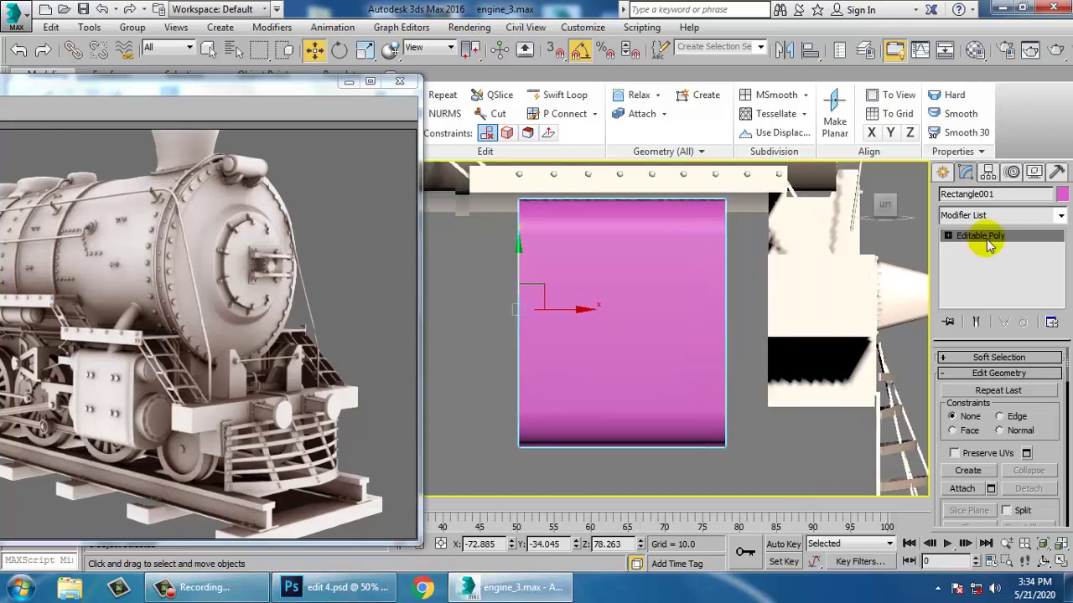
Create a small bolt cylinder with AutoGrid on the block's outer side face near its upper rear corner, about 1.2 in radius
click(942, 171)
click(966, 196)
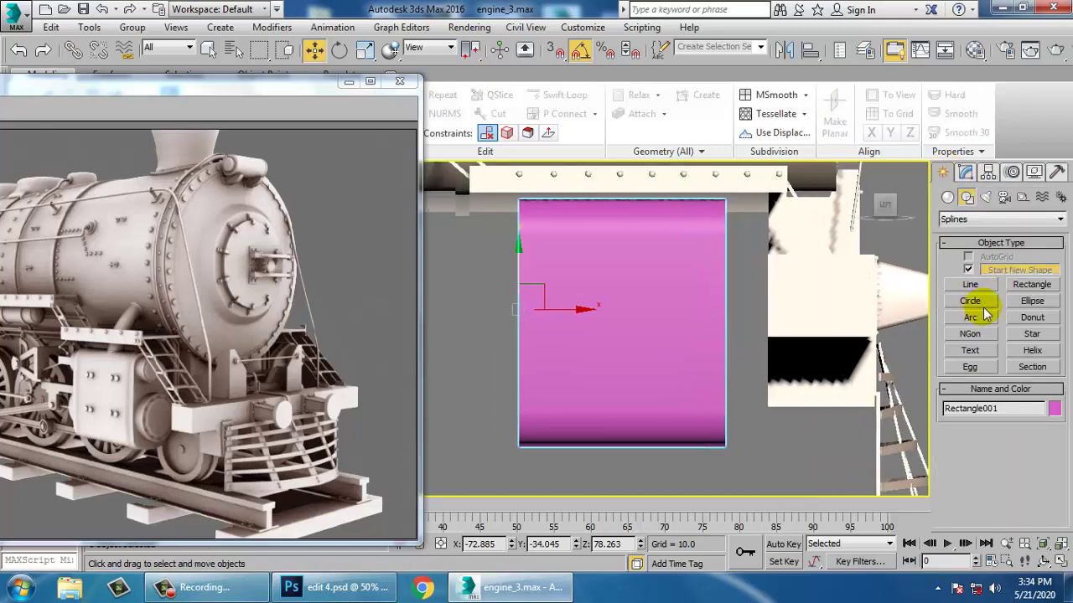
click(947, 196)
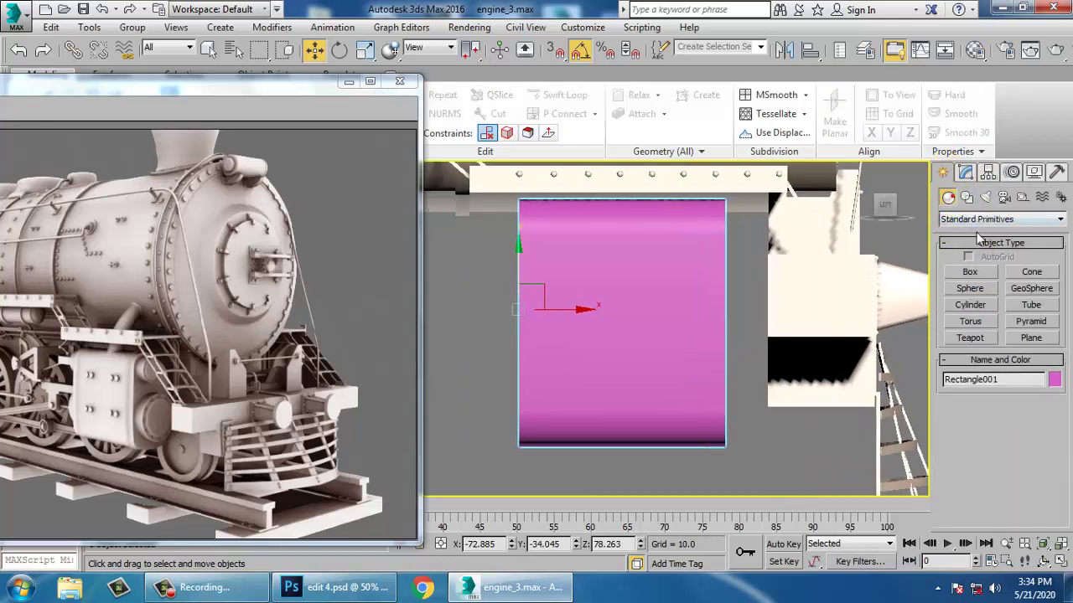
click(973, 308)
scroll(632, 338, up, 2)
middle_drag(632, 338, 723, 342)
middle_drag(710, 300, 717, 325)
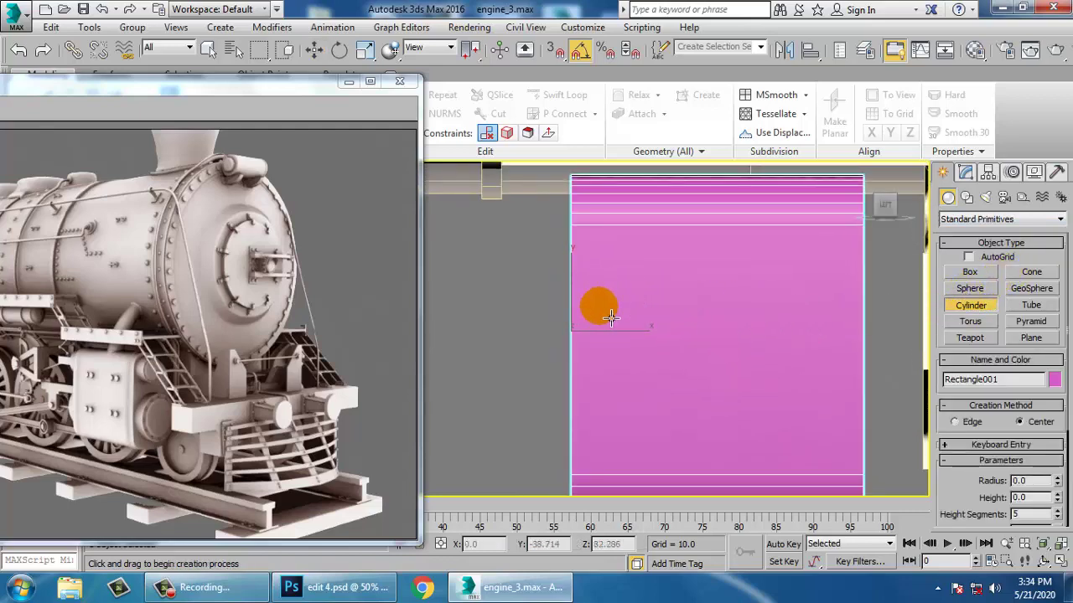
click(609, 292)
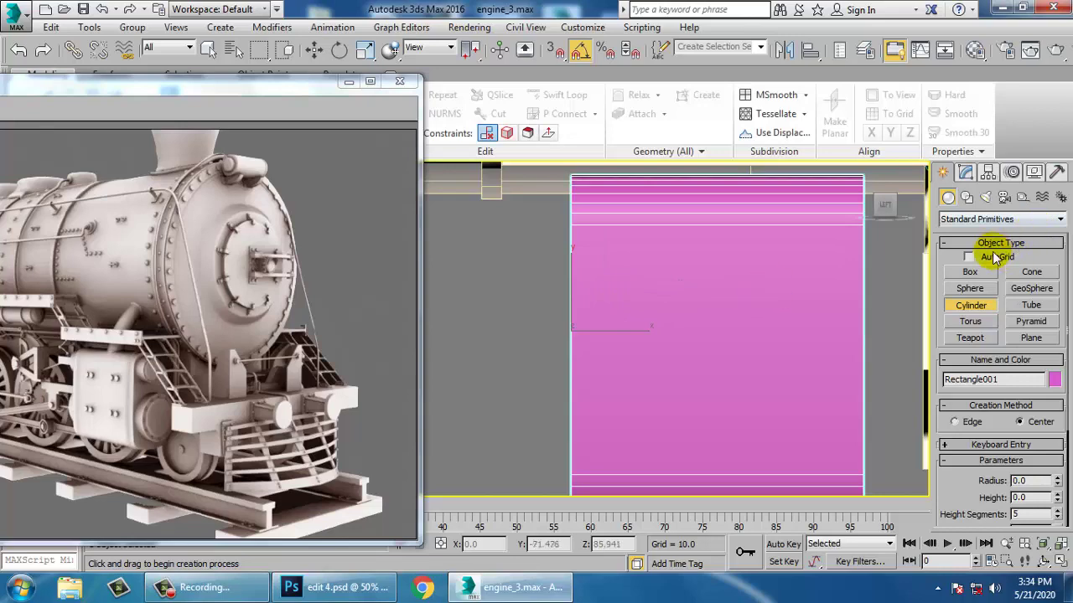
drag(623, 299, 628, 301)
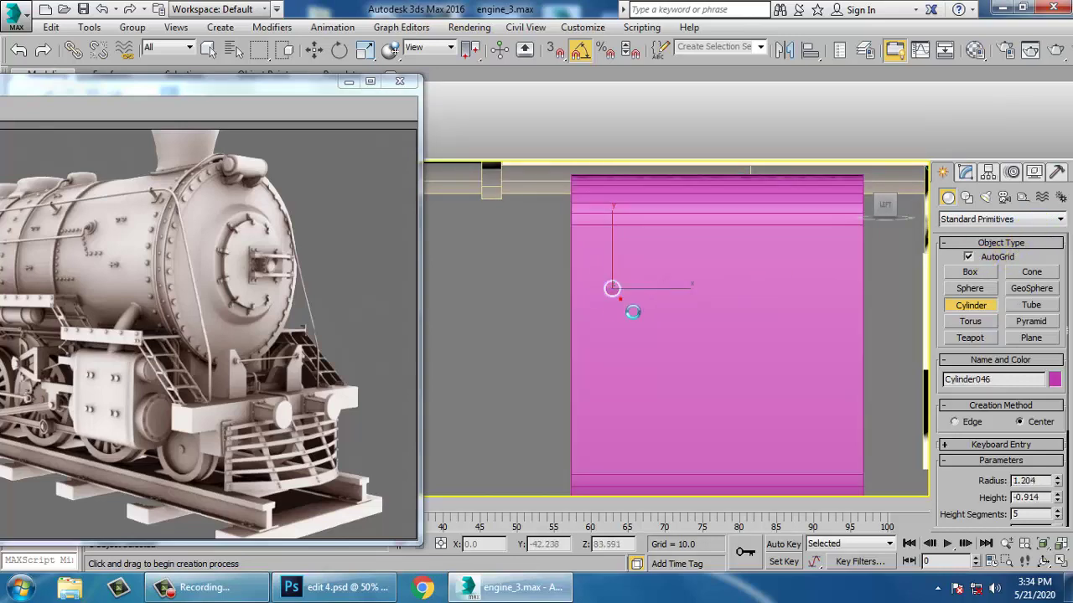
Move the bolt cylinder outward along X to about -88.7 so it protrudes from the block's side face
key(w)
key(alt+w)
right_click(791, 383)
key(z)
key(alt+w)
scroll(697, 388, down, 6)
alt+middle_drag(697, 388, 652, 404)
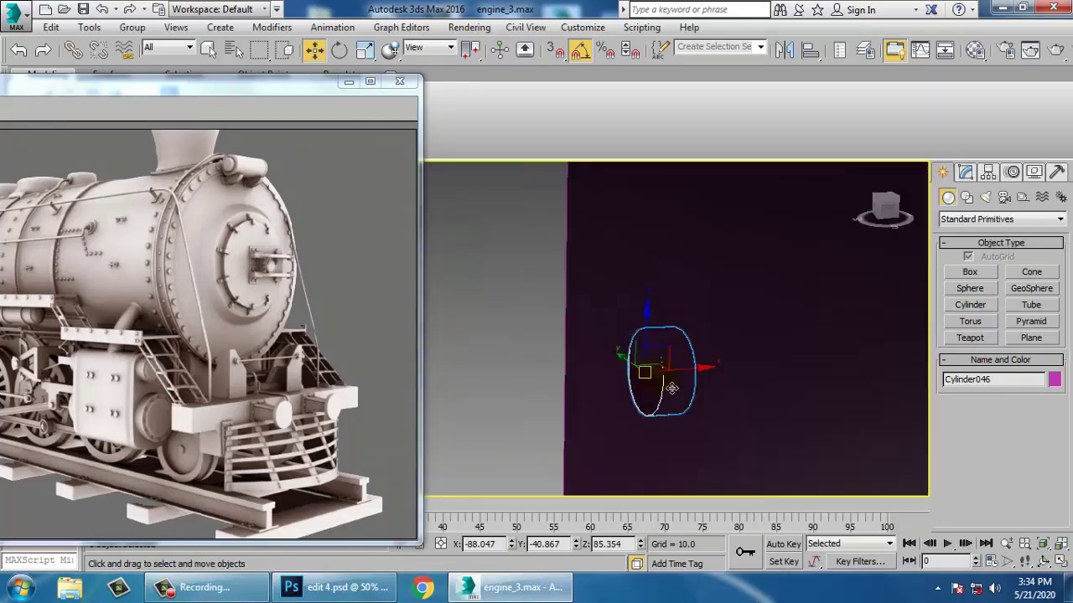
drag(719, 381, 695, 388)
alt+middle_drag(731, 379, 776, 357)
scroll(776, 357, down, 2)
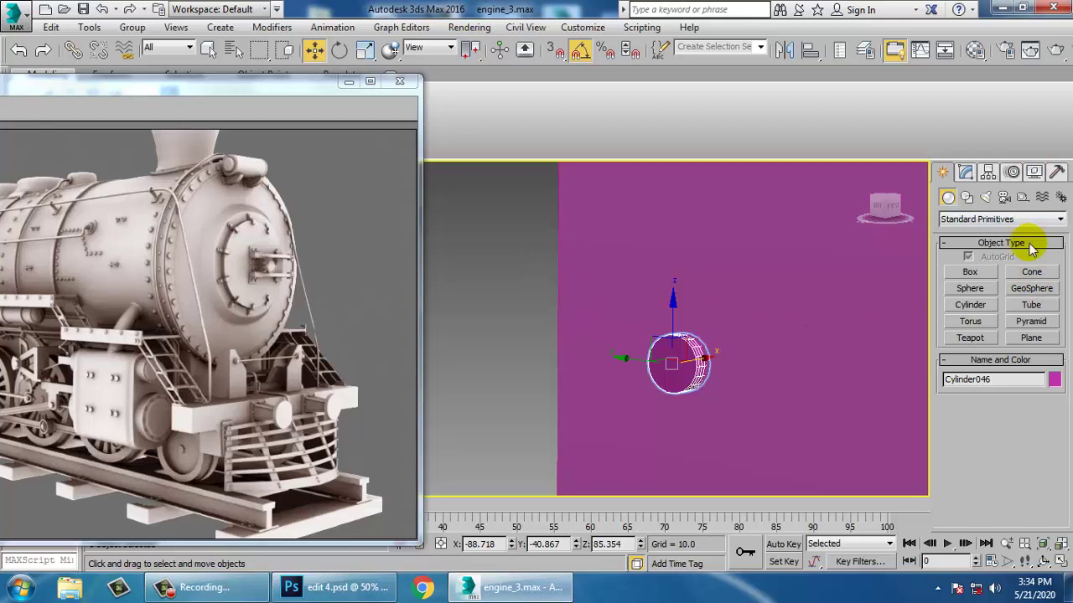
Set the bolt cylinder to 1 height segment and 9 sides, and change its object color to light gray
click(967, 172)
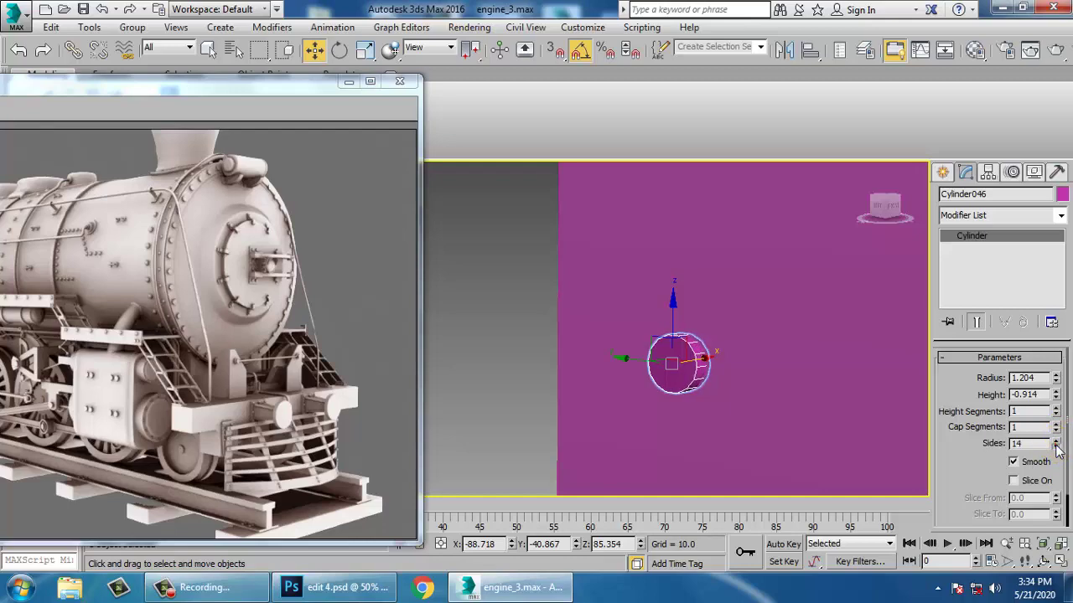
click(1061, 194)
click(715, 432)
Copy the bolt beside itself in the Left view, and copy the pair about 29.8 along X to the block's front end
key(alt+w)
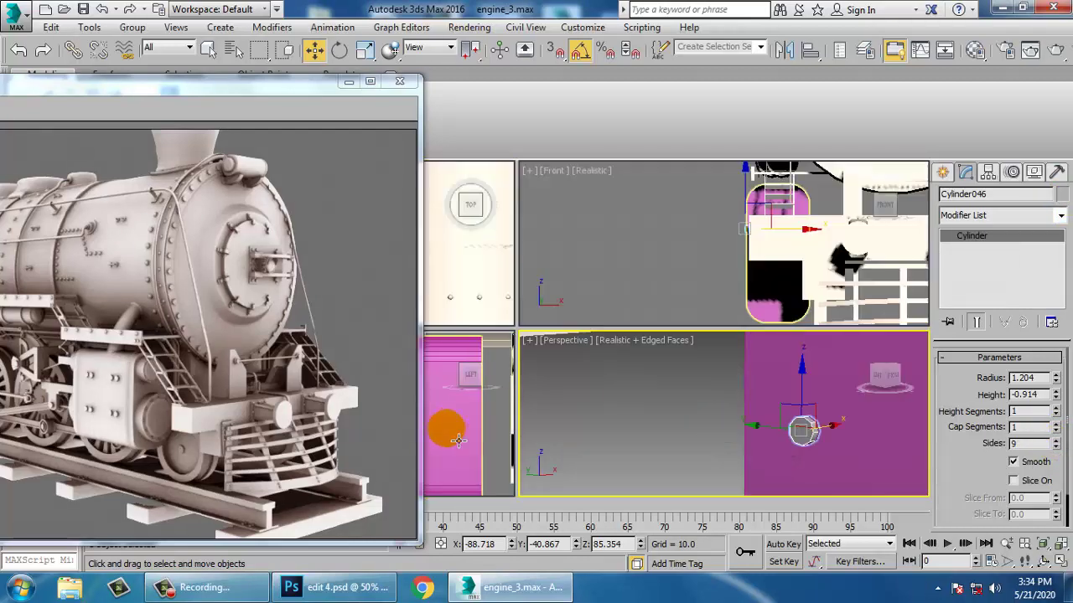
right_click(479, 440)
key(alt+w)
middle_drag(508, 408, 544, 383)
middle_drag(746, 350, 708, 407)
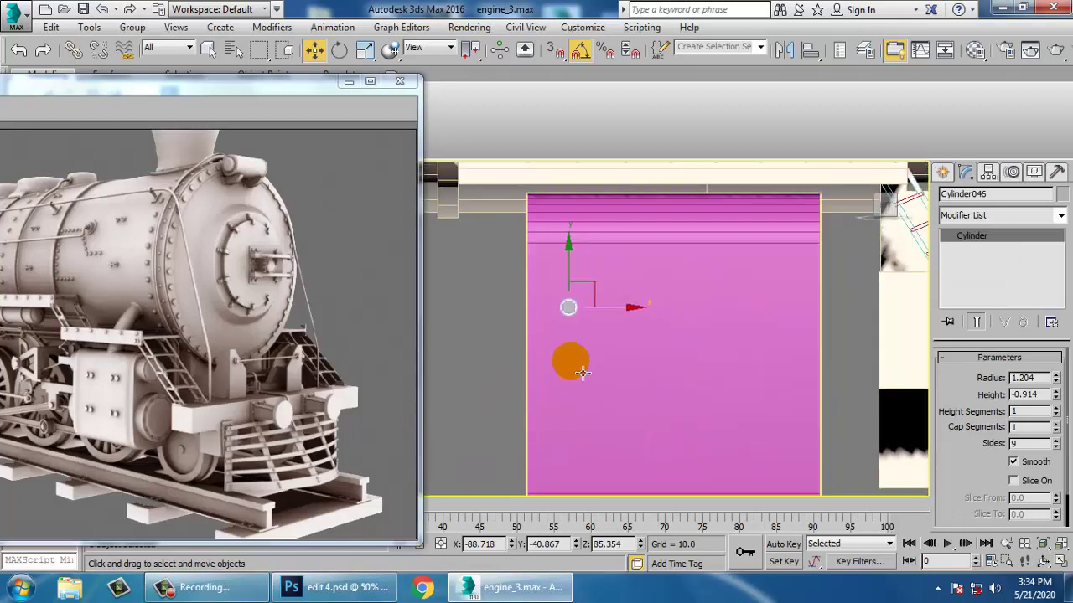
mouse_move(629, 323)
mouse_down()
mouse_move(644, 315)
mouse_move(849, 336)
mouse_move(828, 344)
mouse_up()
click(546, 362)
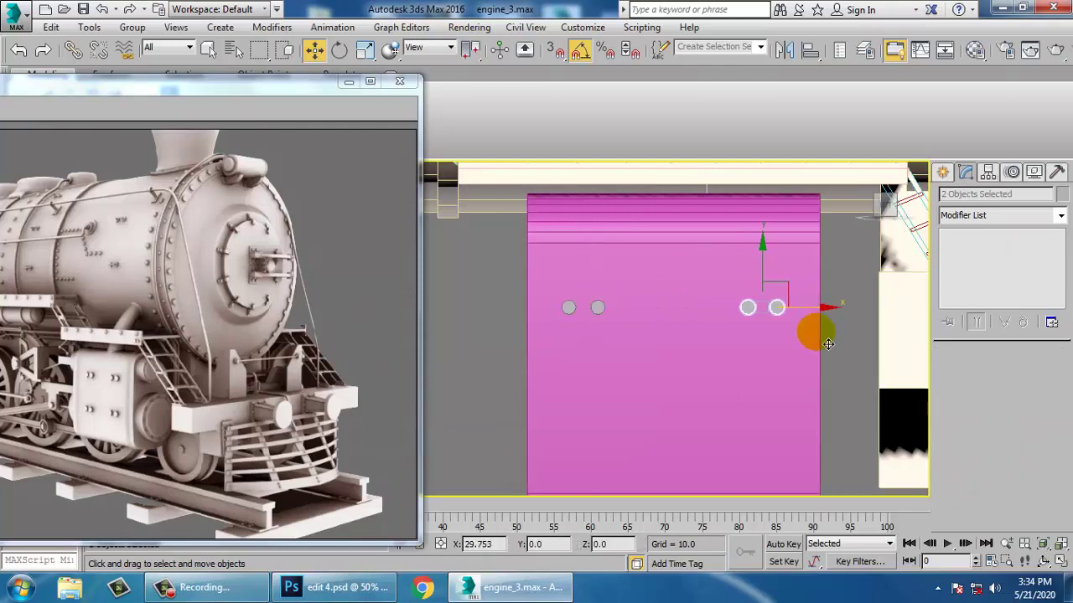
click(536, 357)
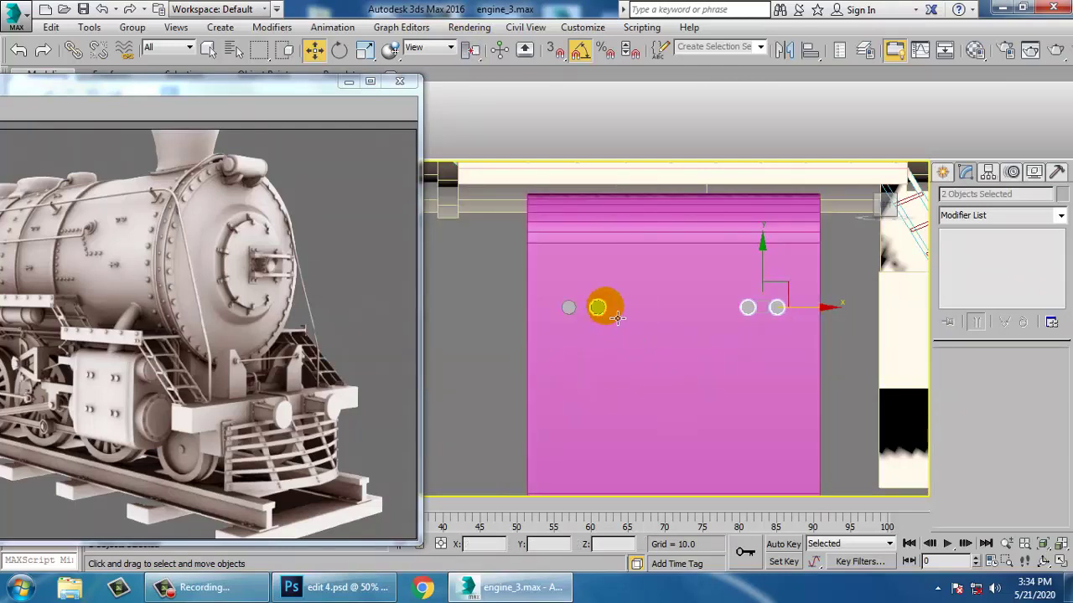
Select all four bolts in the row and copy them straight down to form a second row on the block's side
ctrl+click(597, 308)
ctrl+click(569, 307)
middle_drag(656, 322, 638, 286)
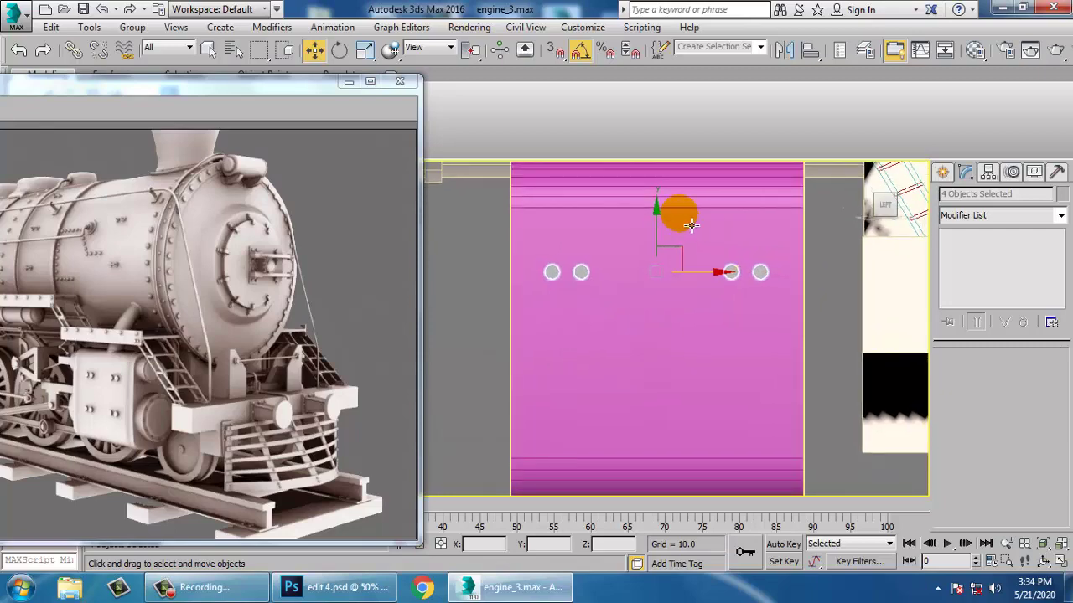
shift+drag(666, 227, 675, 329)
click(530, 359)
Switch to the Front view and isolate only the rounded block, ending the isolation of the bolts
key(alt+w)
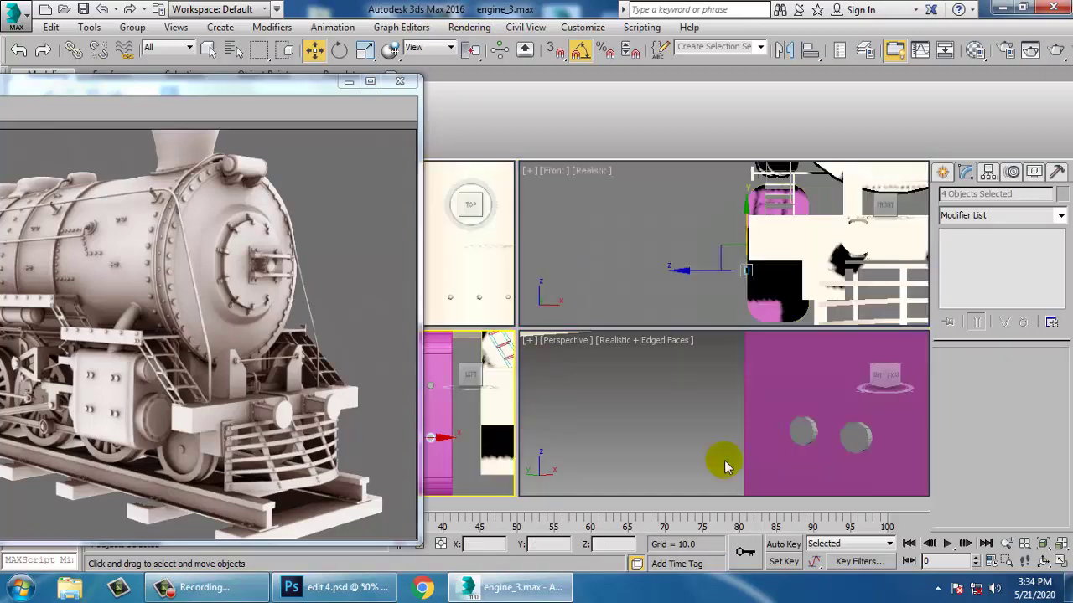
key(alt+w)
key(alt+q)
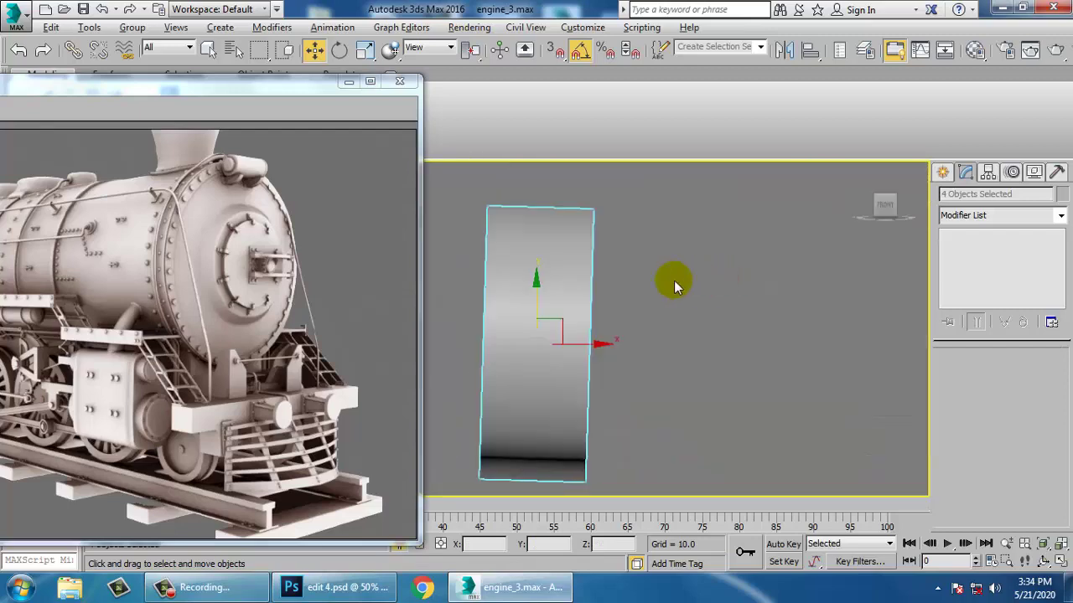
middle_drag(706, 447, 613, 428)
right_click(664, 381)
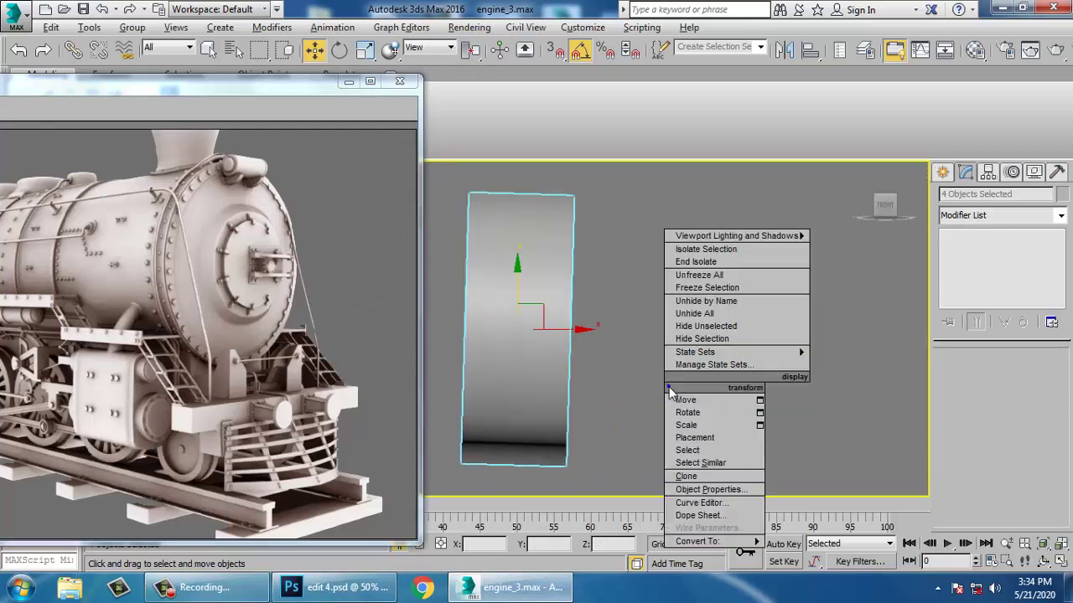
click(700, 265)
click(527, 405)
key(alt+q)
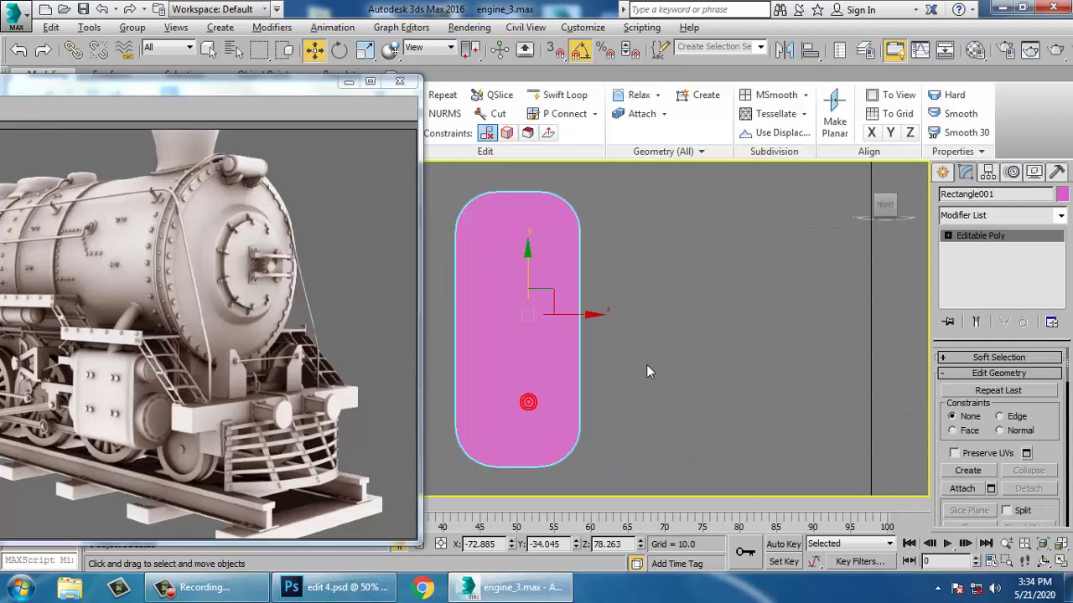
Create an AutoGrid cylinder on the upper part of the block's front face with radius about 9.54 and height about -5.5
scroll(623, 311, up, 3)
middle_drag(642, 297, 681, 341)
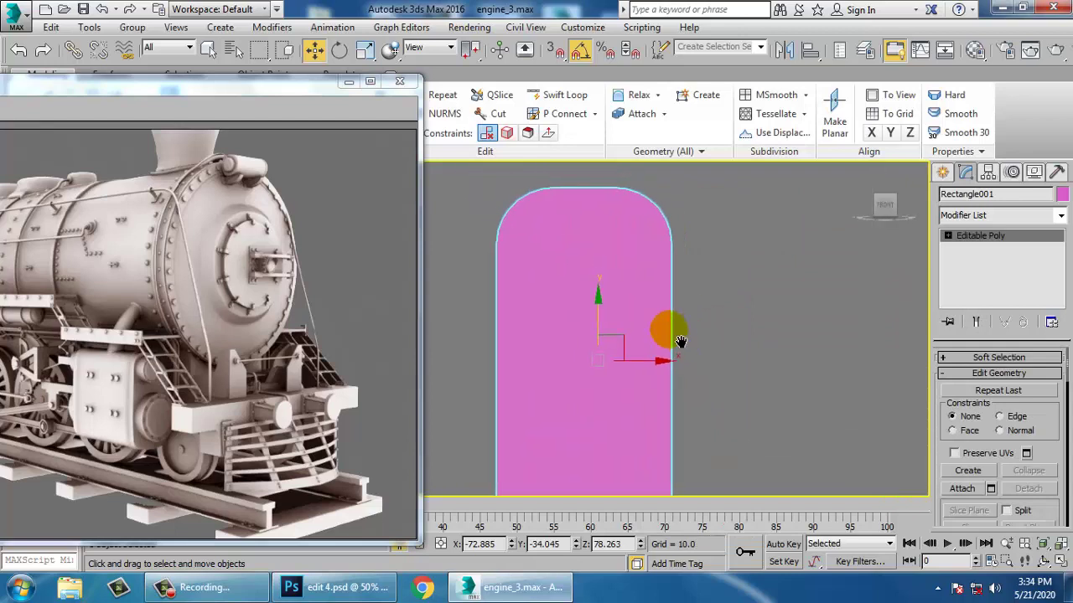
click(941, 173)
click(971, 305)
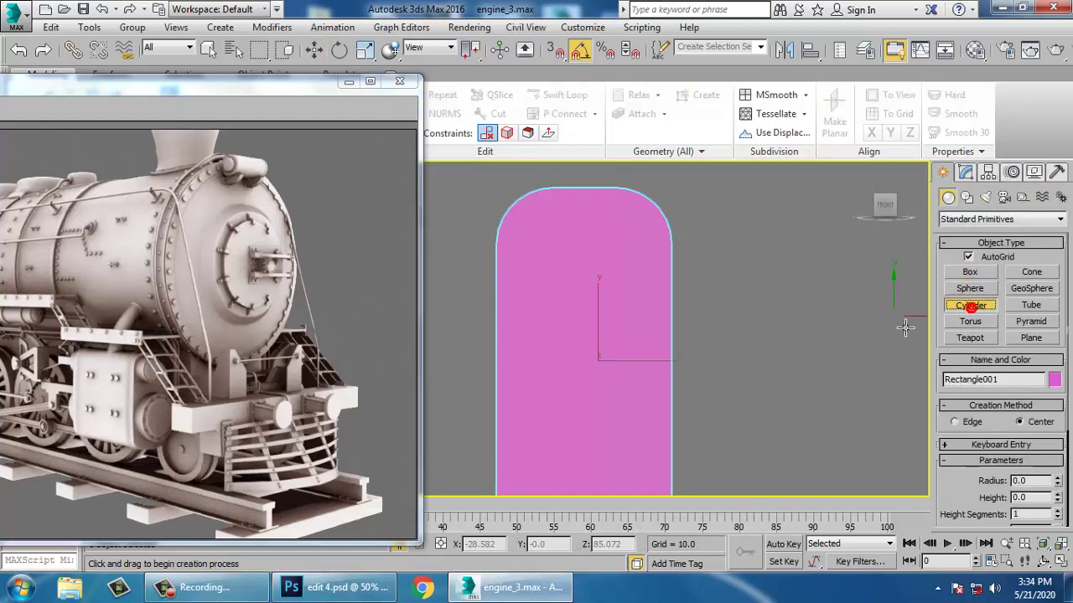
drag(584, 266, 642, 318)
click(651, 349)
Move the new cylinder forward along Y to about -85.4 in the Perspective view
key(w)
key(alt+w)
right_click(725, 398)
key(z)
key(alt+w)
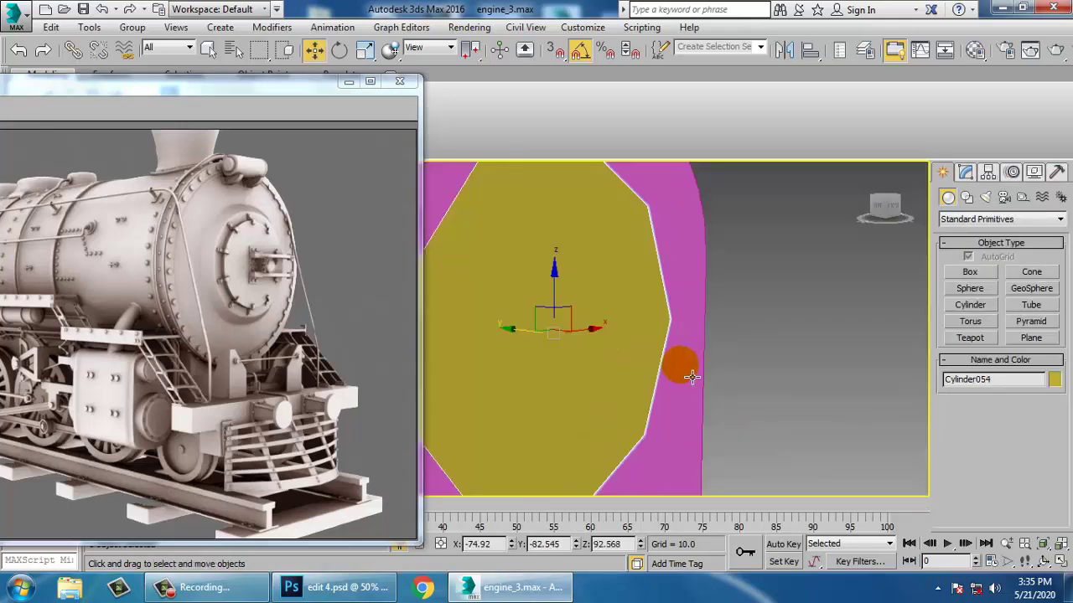
alt+middle_drag(690, 375, 677, 365)
scroll(677, 366, down, 3)
drag(561, 349, 596, 358)
Set the front cylinder's height to about 3.88 and move it back along Y to about -81.5, against the block's face
click(966, 173)
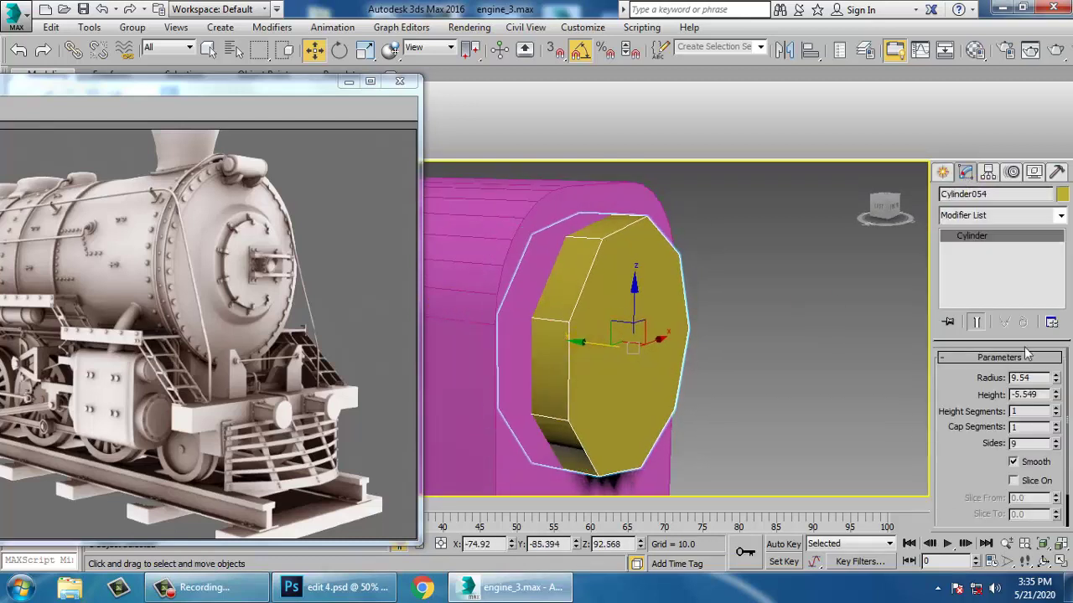
drag(1055, 394, 995, 271)
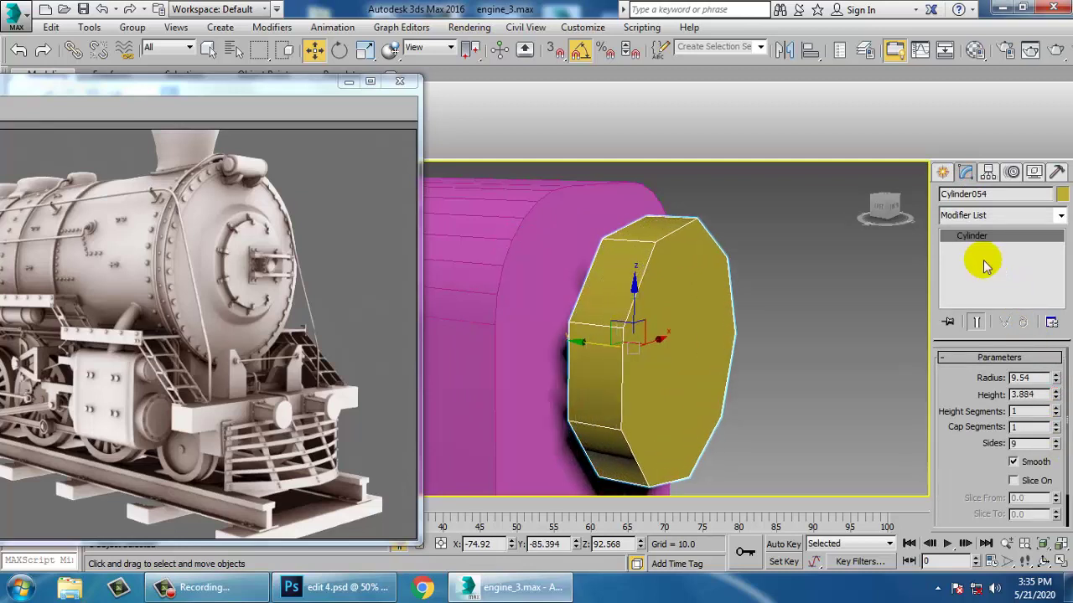
drag(599, 354, 552, 348)
Set the front cylinder to 13 sides and increase its radius to about 10.1
drag(1055, 450, 1058, 447)
click(1056, 441)
alt+middle_drag(634, 358, 577, 367)
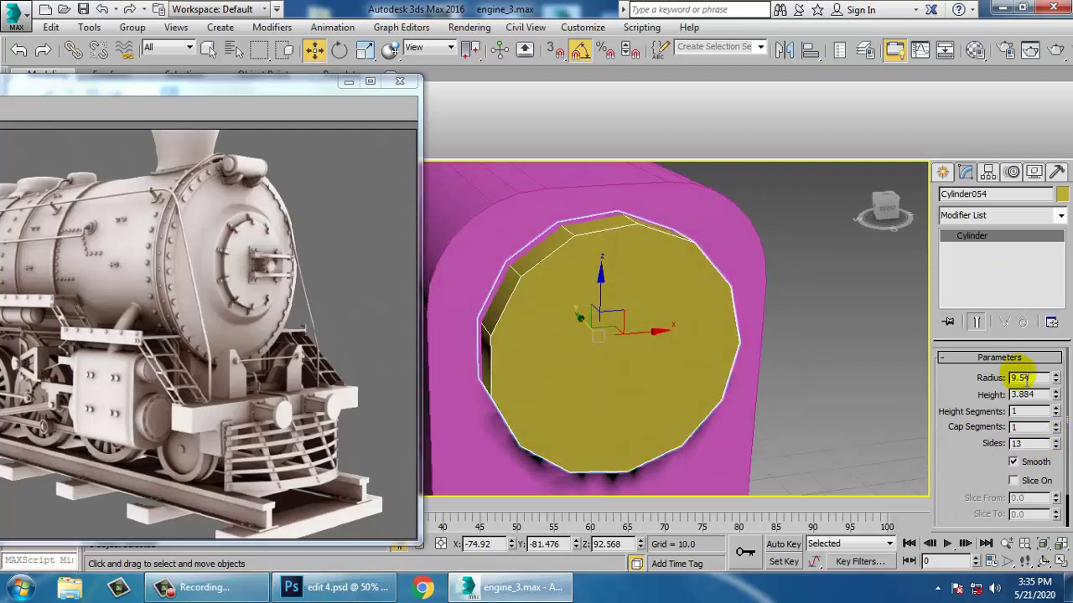
drag(1055, 384, 1051, 378)
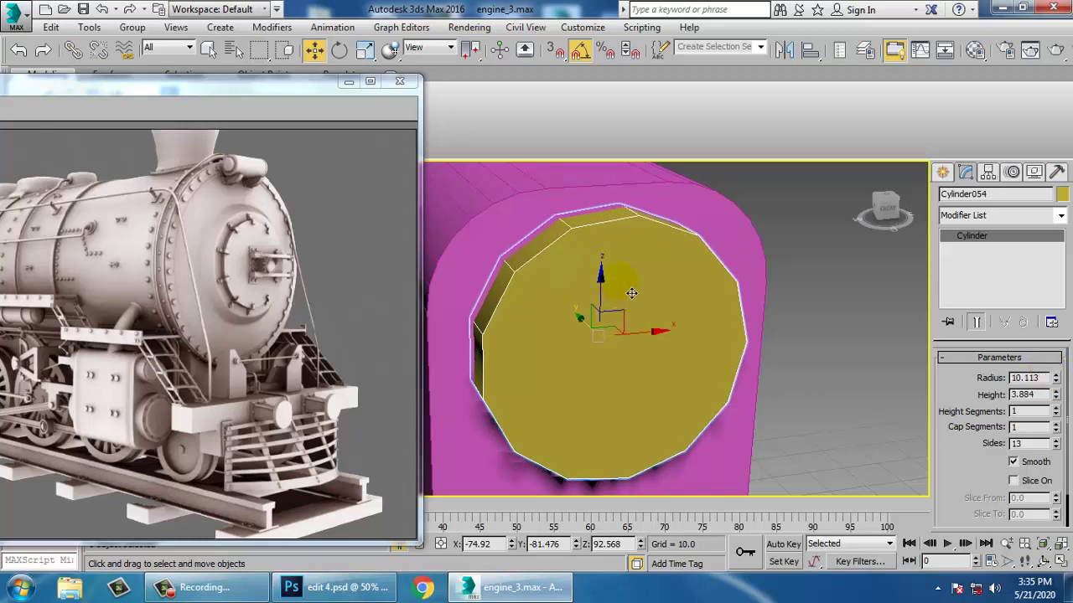
Convert the front cylinder to an Editable Poly and select its front cap polygon
right_click(672, 256)
mouse_move(743, 413)
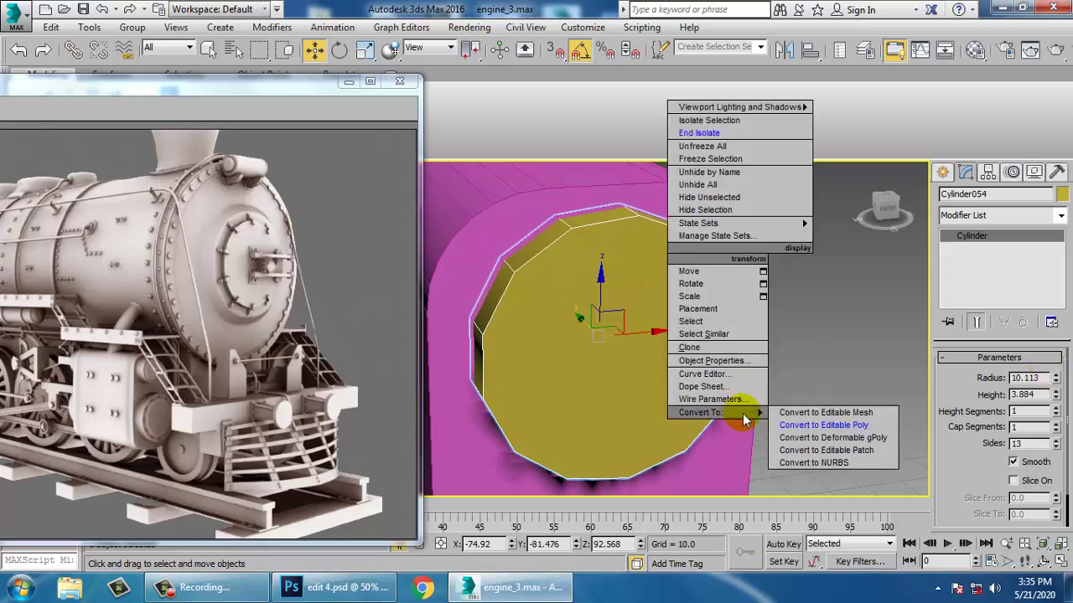
click(823, 424)
key(4)
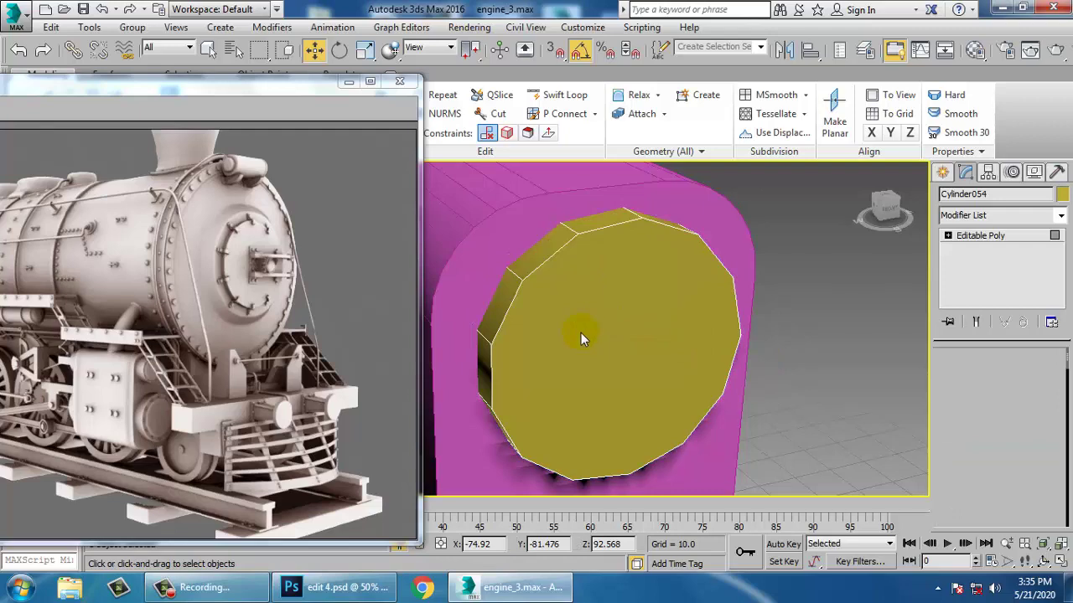
click(594, 335)
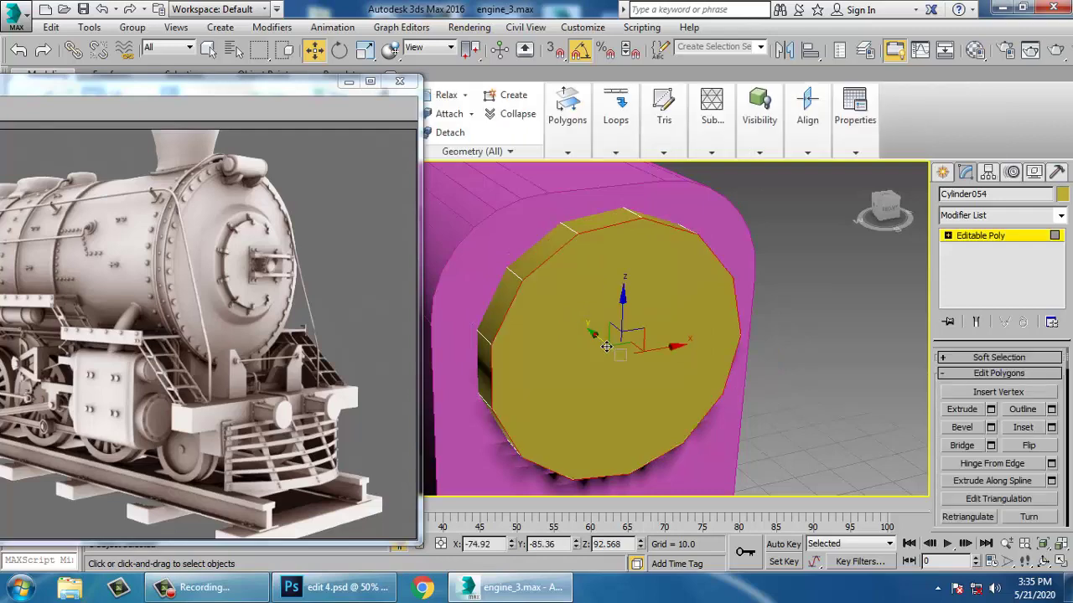
Inset the front cylinder's cap polygon by 1.0 and extrude the inner face by about 1.29
click(1052, 427)
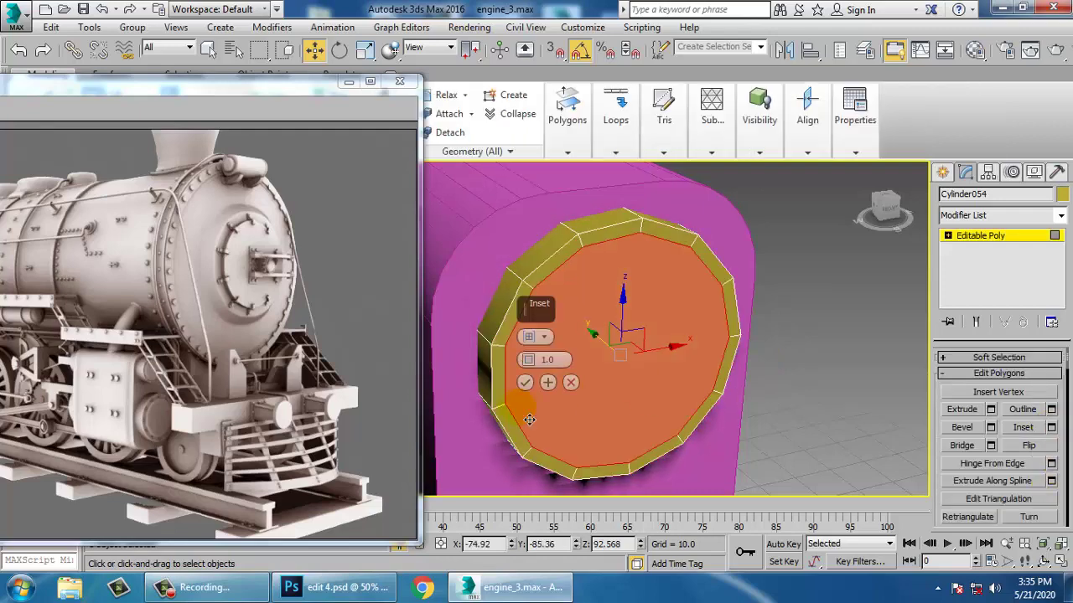
click(525, 383)
click(990, 409)
drag(529, 366, 556, 414)
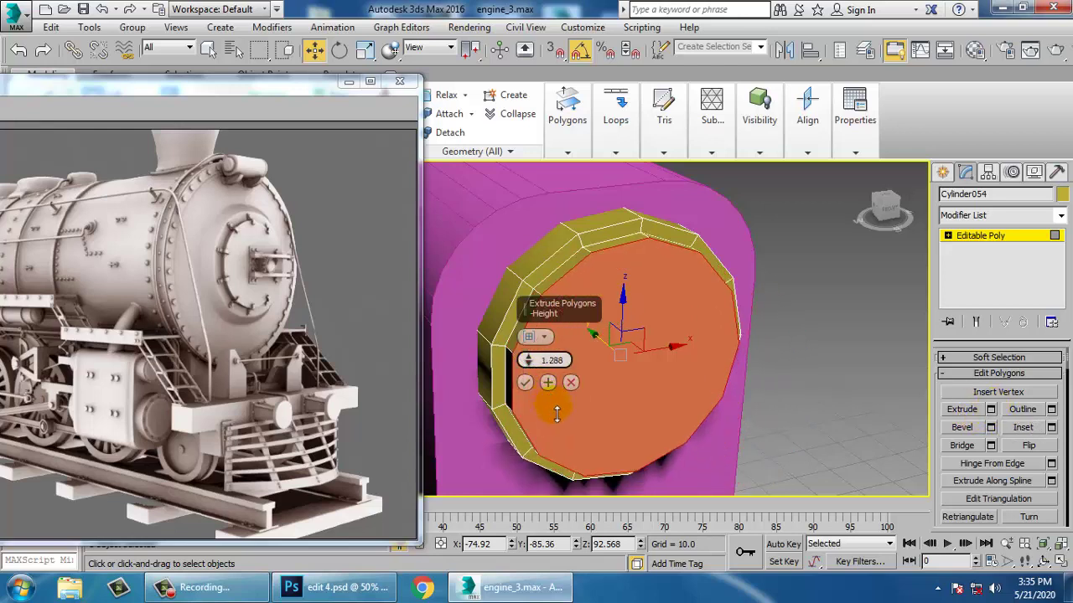
click(524, 383)
click(978, 236)
Scale the round front cover down uniformly to about 80% in the Front view
key(alt+w)
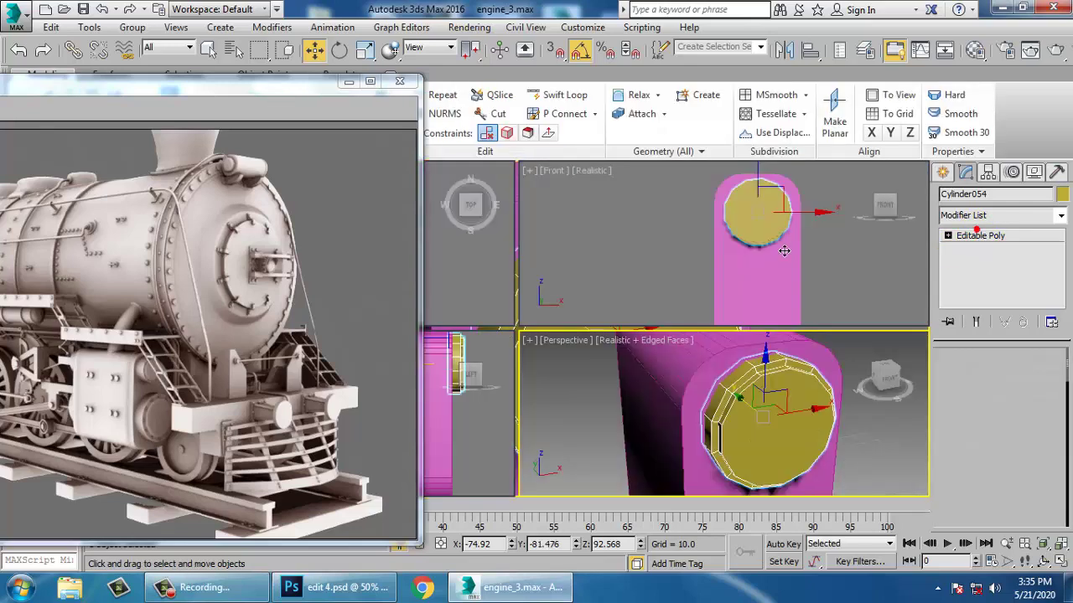
middle_click(710, 231)
key(alt+w)
middle_drag(709, 229, 719, 184)
scroll(719, 184, down, 4)
middle_drag(677, 223, 677, 264)
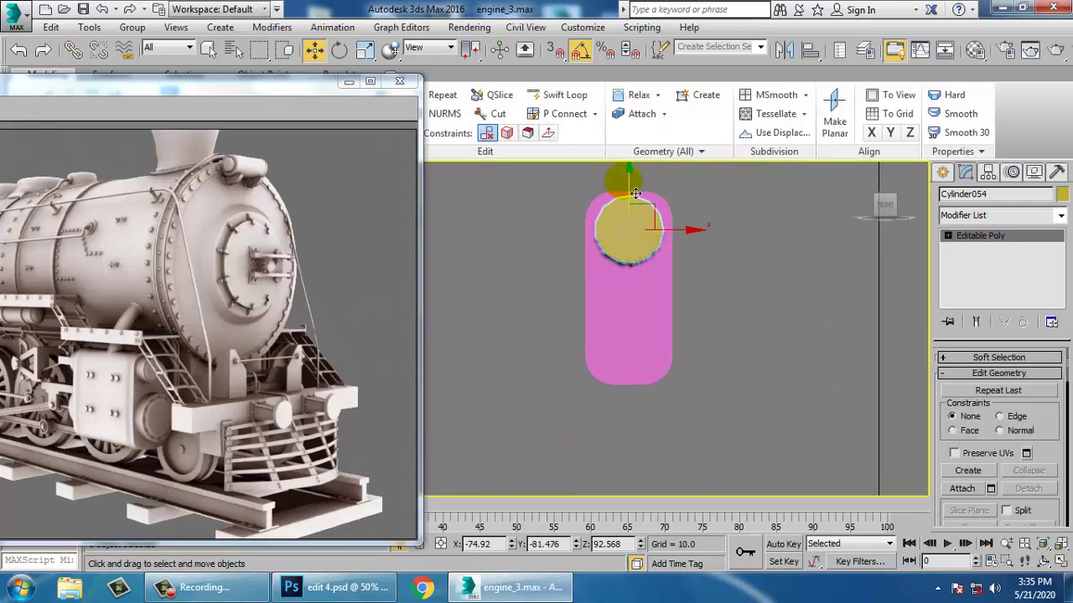
key(r)
drag(655, 240, 664, 246)
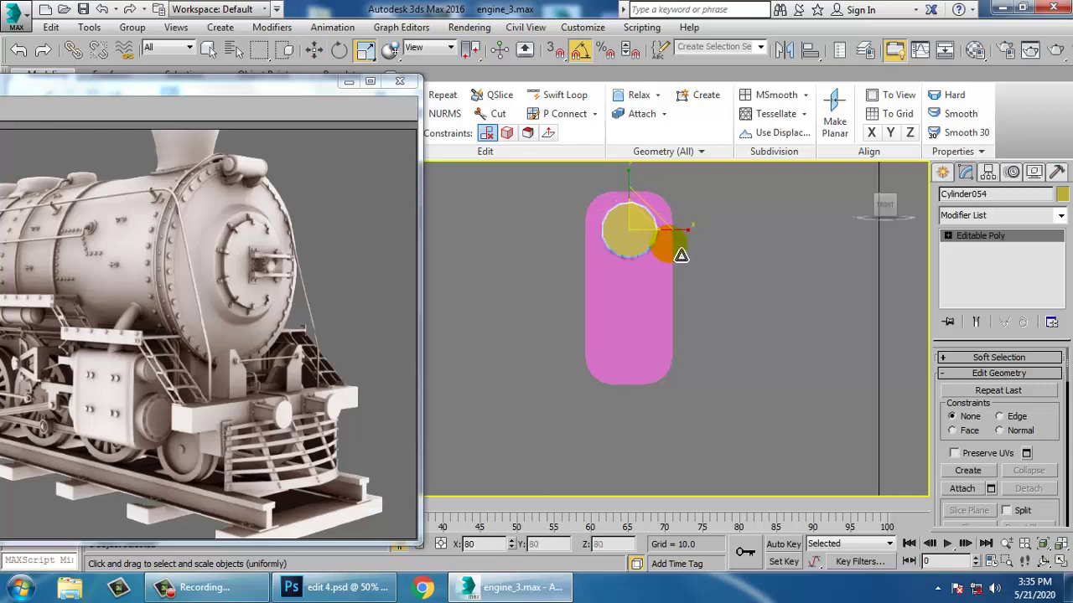
Clone the round cover down to the block's lower end at Z about 59.9 and enlarge the copy
key(w)
mouse_move(639, 186)
shift+mouse_down()
mouse_move(642, 301)
mouse_move(654, 307)
shift+mouse_up()
key(Return)
key(r)
drag(640, 352, 634, 305)
Move the lower cover back along Y to about -80.3, against the block's front face
key(w)
key(p)
scroll(744, 385, down, 5)
alt+middle_drag(713, 376, 714, 306)
scroll(644, 360, up, 5)
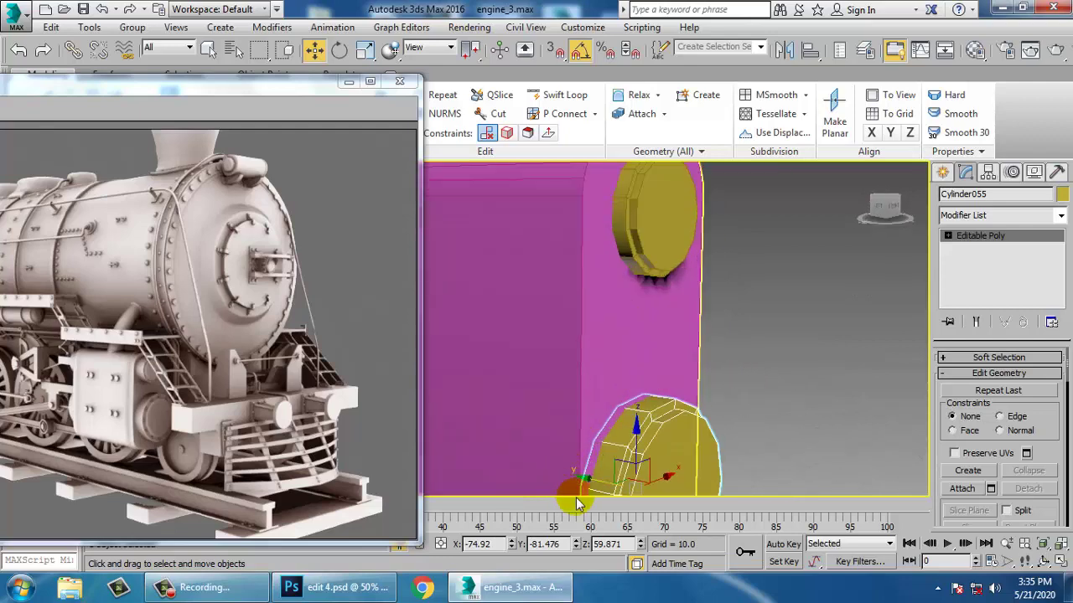
middle_drag(568, 501, 561, 460)
drag(596, 445, 586, 443)
Unhide all the hidden parts of the locomotive
right_click(810, 221)
click(861, 99)
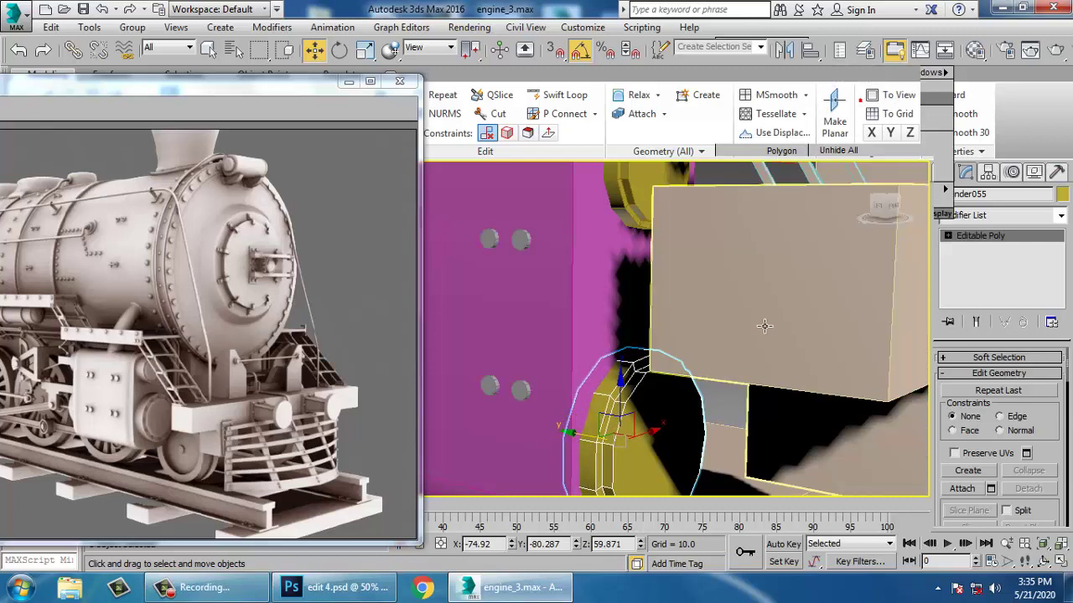
scroll(753, 340, down, 4)
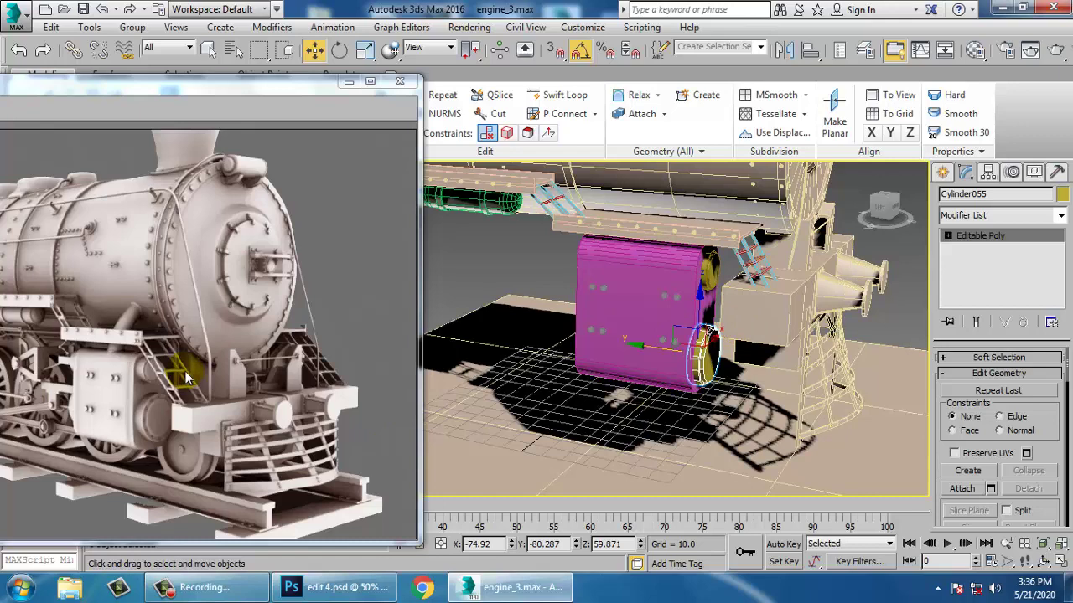
Draw a short curved line in the Front view from the boiler's lower side down to the cylinder block, with AutoGrid off
key(alt+w)
middle_click(695, 275)
middle_drag(695, 275, 723, 352)
key(alt+w)
click(942, 172)
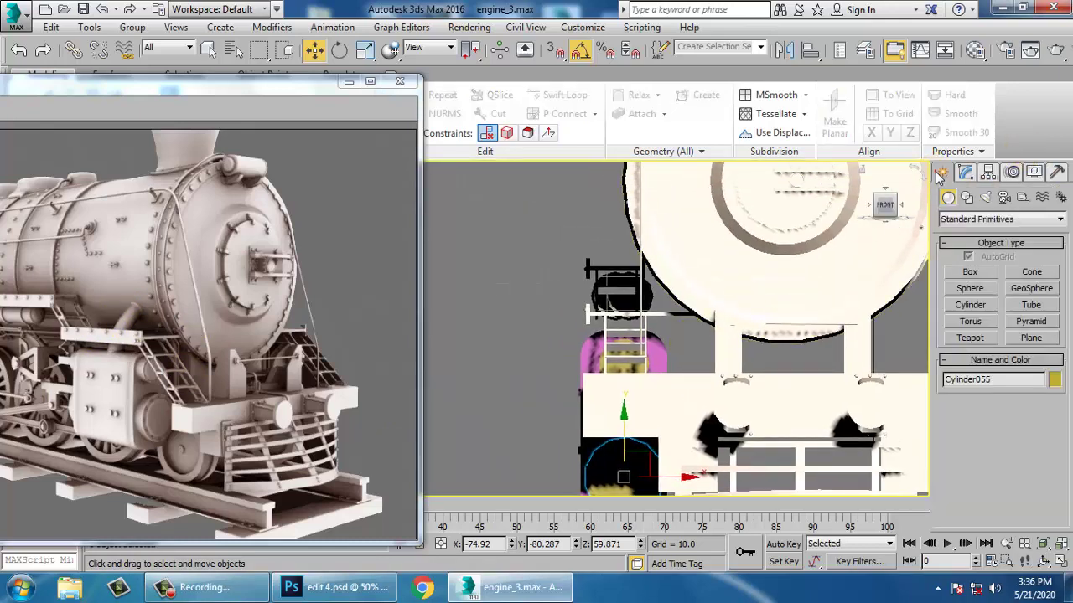
click(966, 198)
click(971, 285)
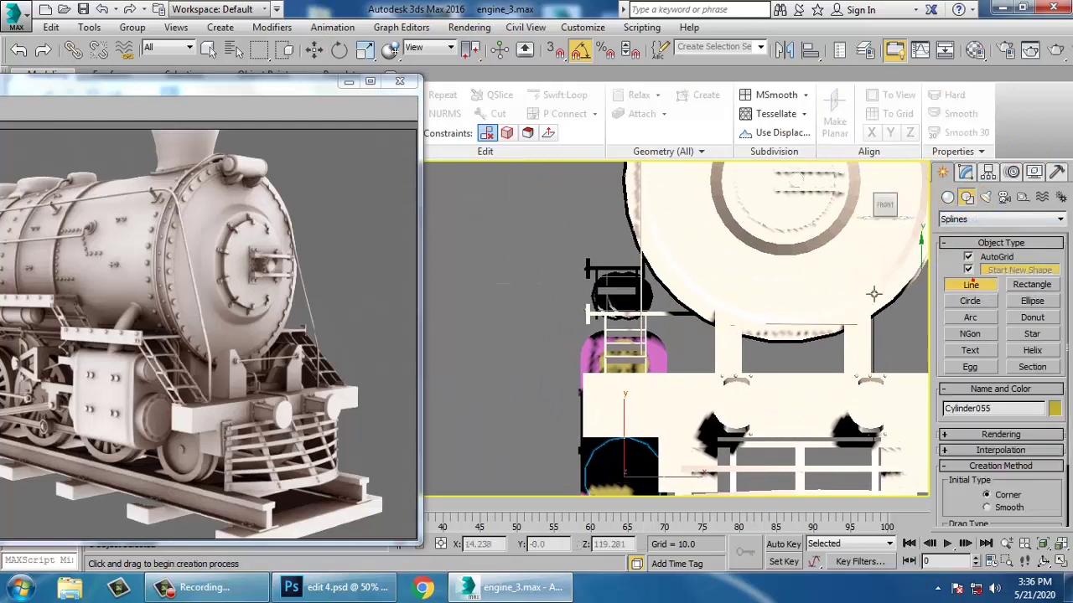
click(968, 257)
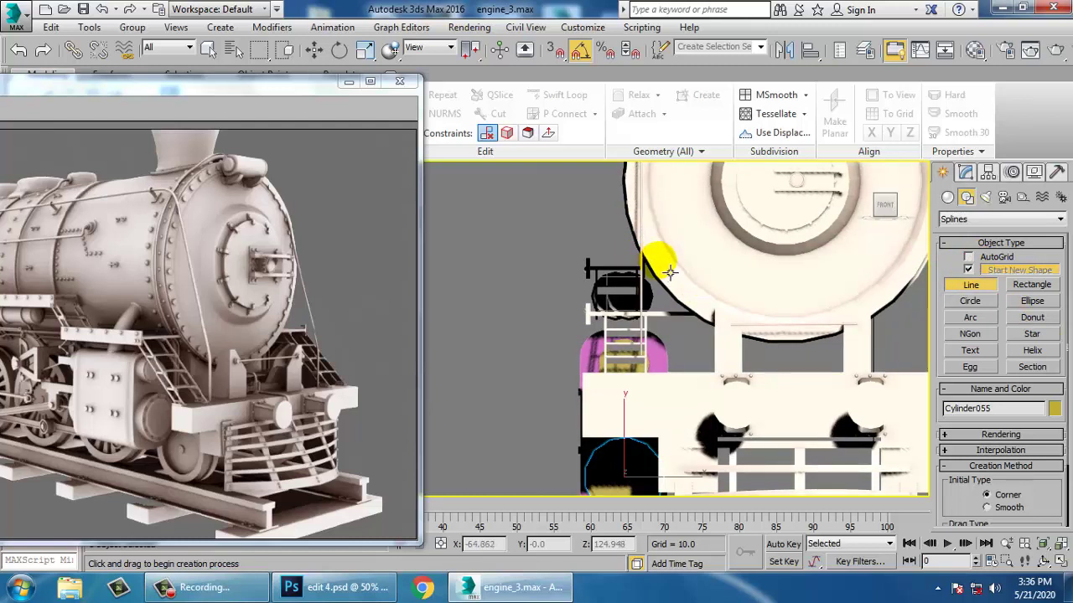
click(669, 272)
click(638, 357)
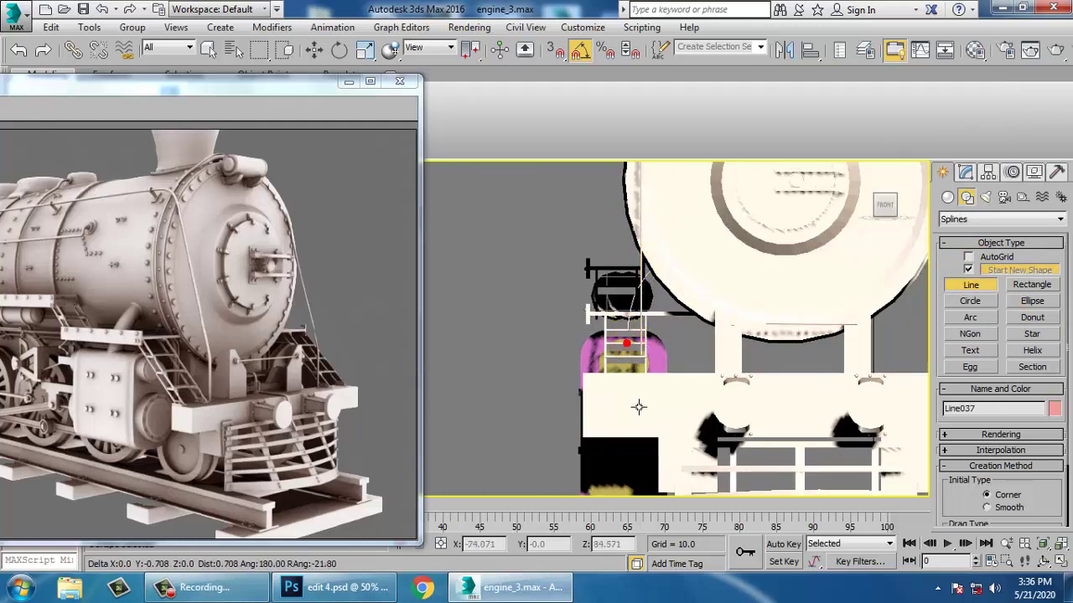
right_click(635, 401)
right_click(635, 400)
Move the curved line along Y to about -62.7, above the cylinder block
key(alt+w)
right_click(776, 418)
key(alt+w)
alt+middle_drag(754, 390, 699, 378)
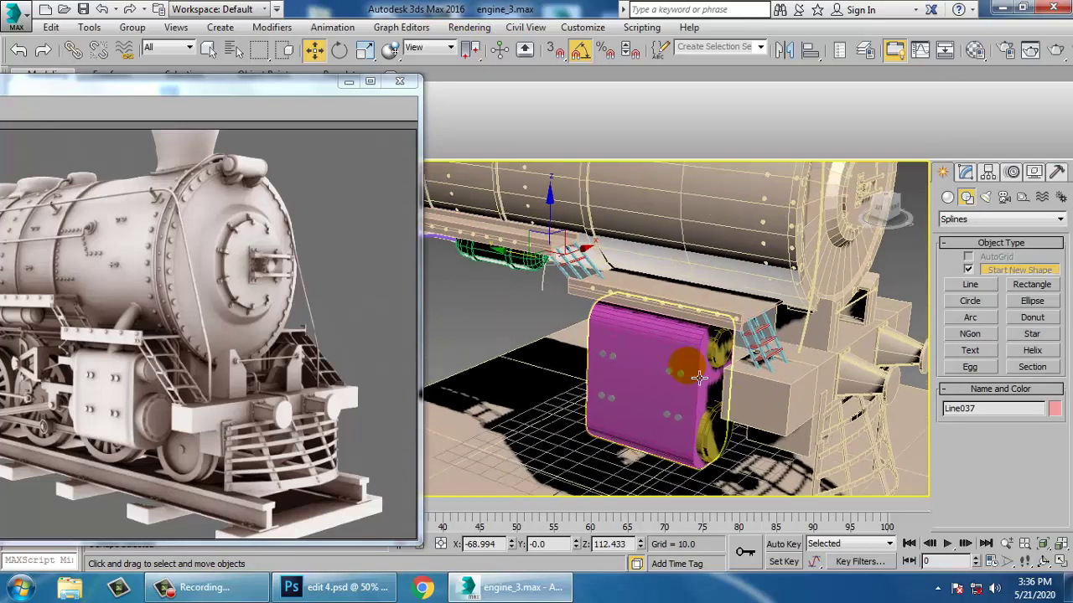
scroll(699, 378, down, 5)
drag(638, 332, 652, 337)
scroll(704, 344, up, 5)
alt+middle_drag(712, 345, 623, 325)
middle_drag(623, 325, 680, 364)
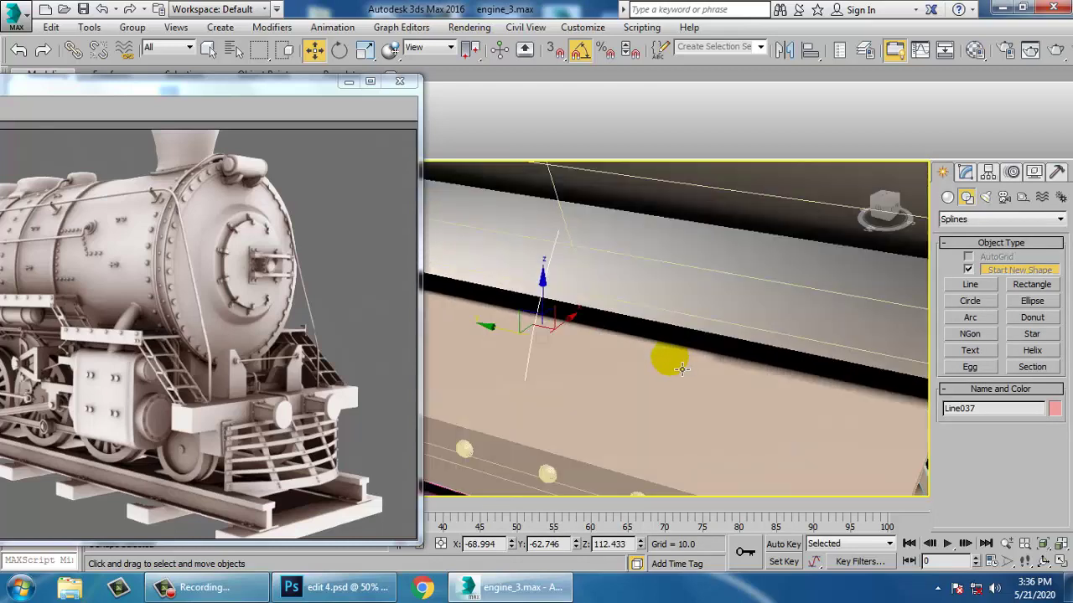
Enable the line's viewport rendering as a radial tube with a thickness of 4.59
click(960, 175)
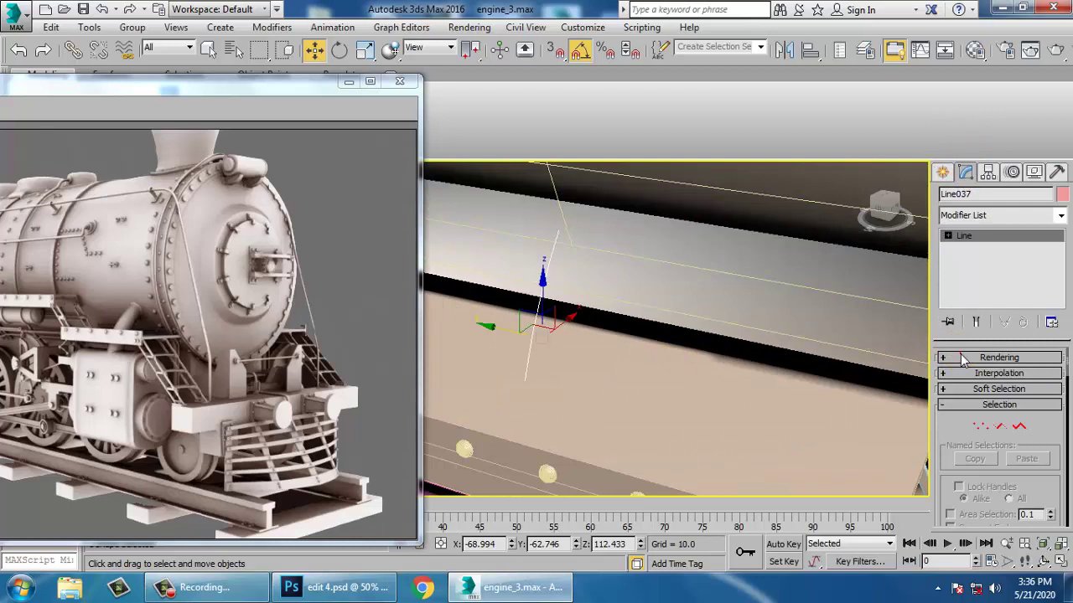
click(962, 359)
click(964, 383)
drag(1046, 467, 955, 202)
alt+middle_drag(713, 279, 541, 246)
scroll(597, 240, down, 1)
scroll(661, 321, down, 2)
Show the Front view in wireframe and select the pipe's upper end vertex
key(alt+w)
middle_click(766, 204)
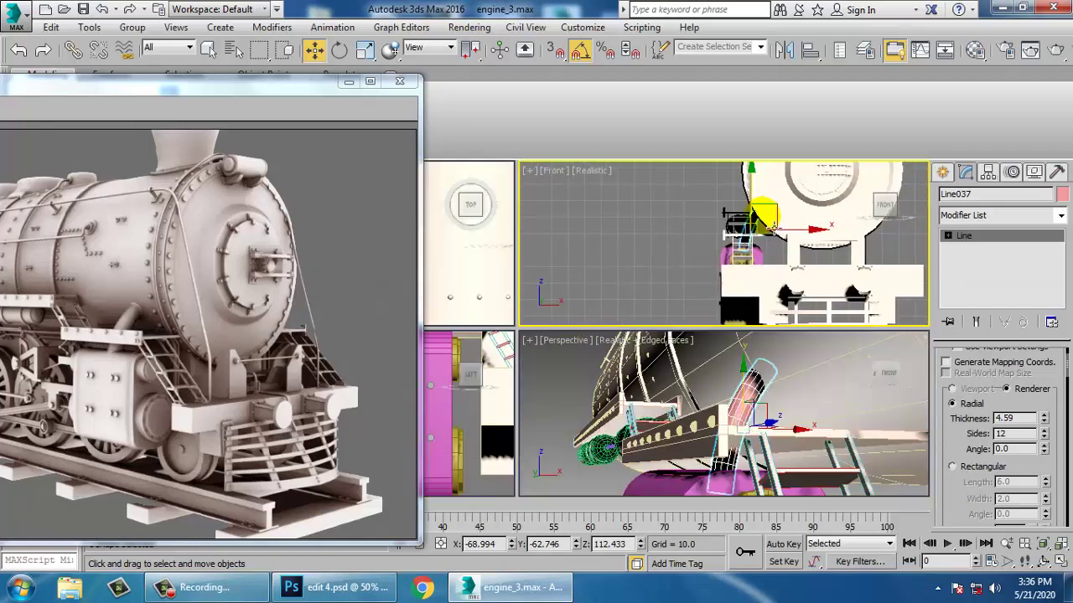
key(alt+w)
middle_drag(666, 280, 711, 337)
key(F3)
scroll(710, 338, up, 3)
scroll(709, 337, up, 3)
click(948, 235)
click(976, 249)
drag(627, 278, 678, 332)
key(e)
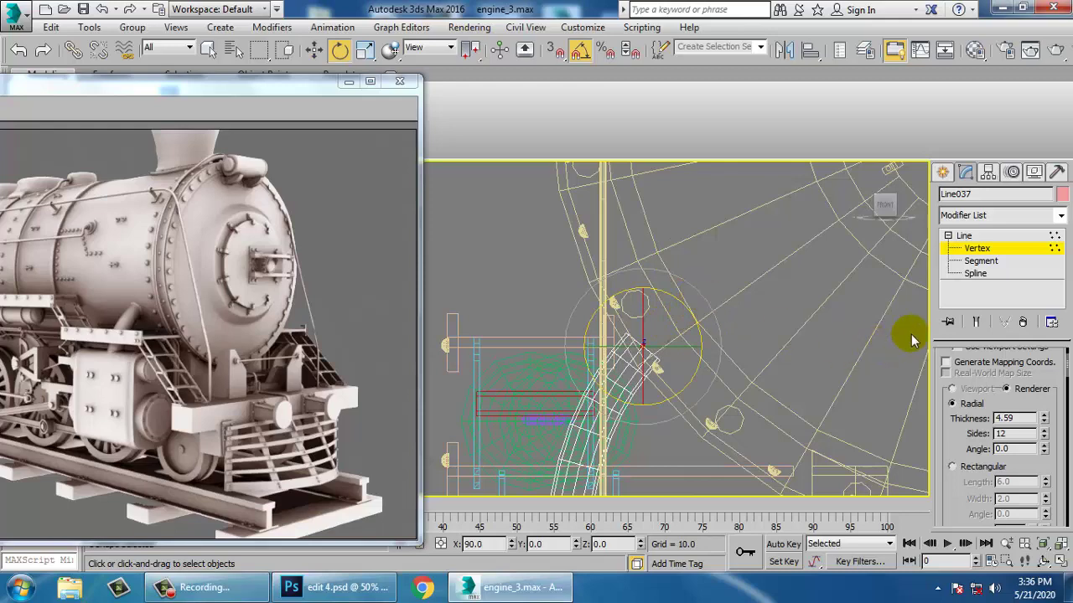
click(972, 236)
Move the pipe's upper end vertex to about X -64.9, Z 122.8, into the boiler
key(alt+w)
middle_click(737, 422)
key(alt+w)
alt+middle_drag(738, 423, 540, 282)
key(1)
key(w)
key(alt+w)
middle_click(650, 237)
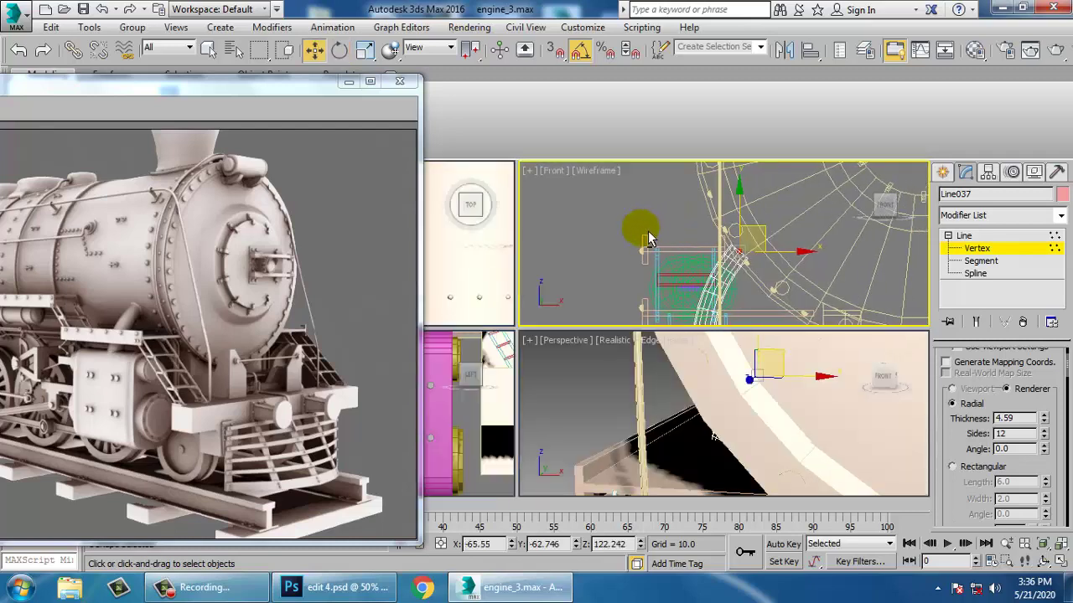
key(alt+w)
scroll(612, 288, up, 3)
drag(584, 337, 592, 330)
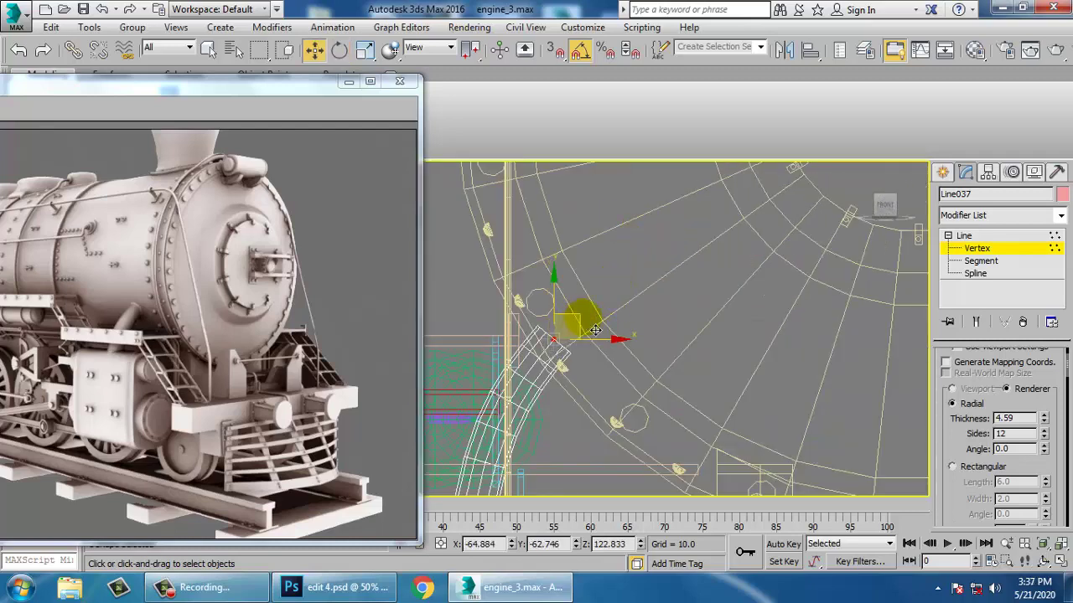
Convert the pipe to an Editable Poly
key(alt+w)
middle_click(771, 414)
key(alt+w)
scroll(761, 404, down, 2)
alt+middle_drag(758, 404, 677, 414)
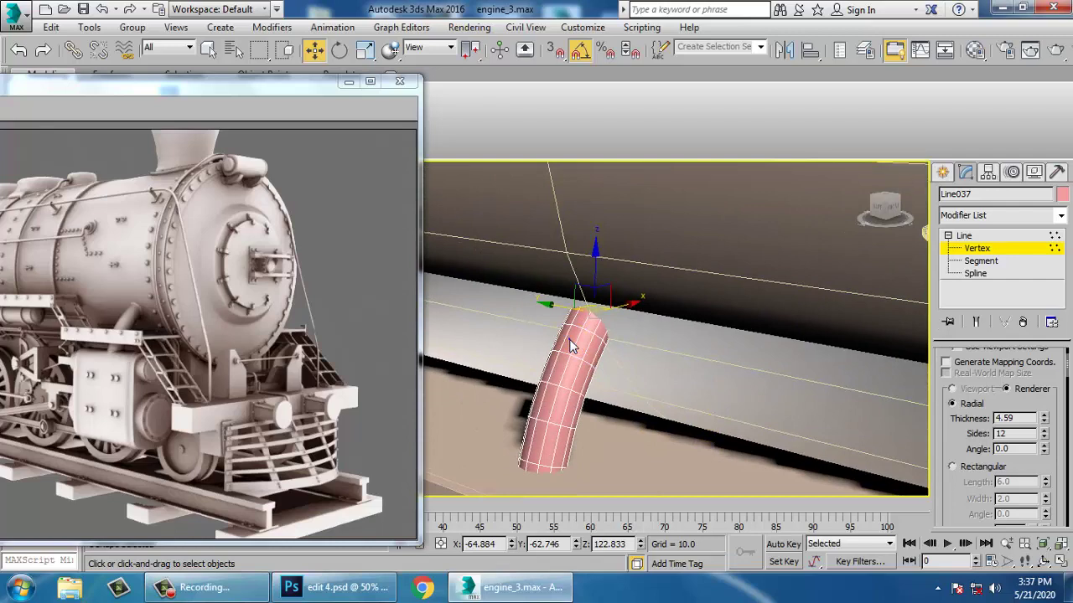
right_click(568, 340)
mouse_move(658, 494)
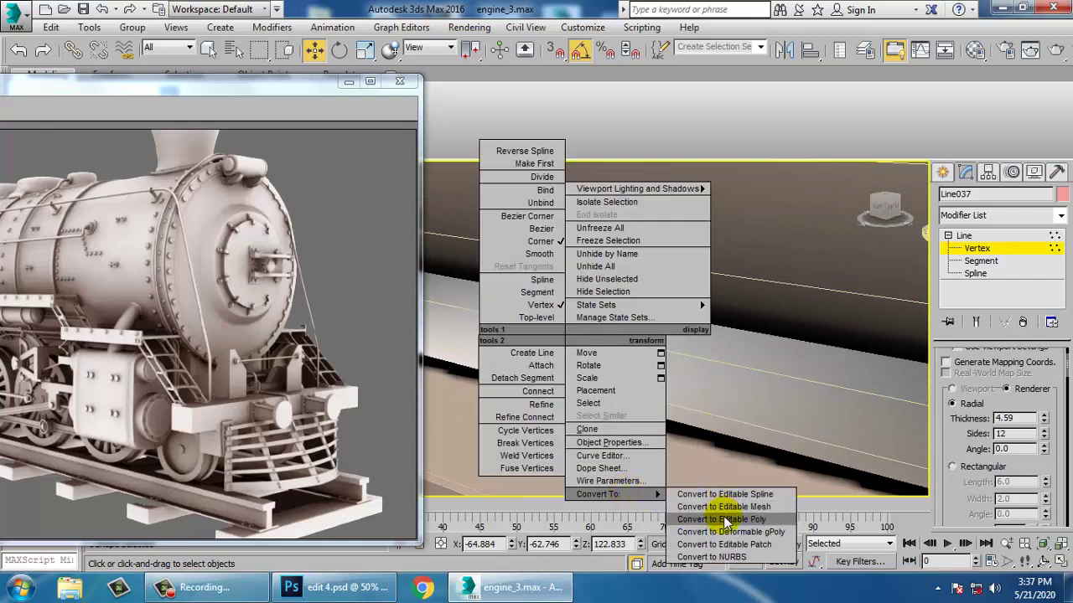
click(725, 519)
Add an edge loop around the pipe near its upper end with Swift Loop
mouse_move(586, 369)
alt+middle_down()
mouse_move(604, 359)
mouse_move(598, 386)
alt+middle_up()
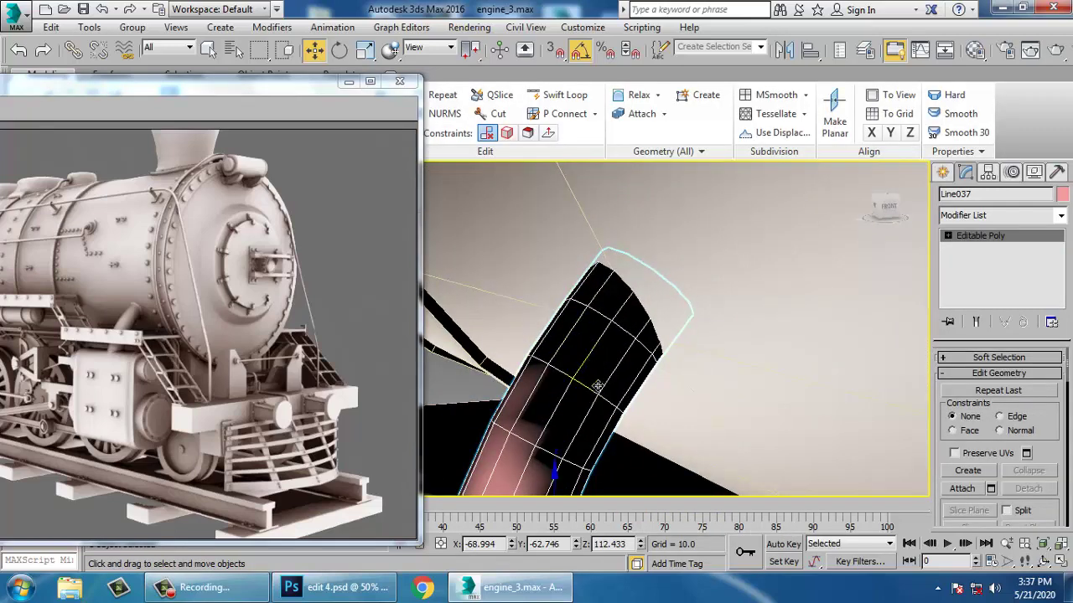
click(578, 95)
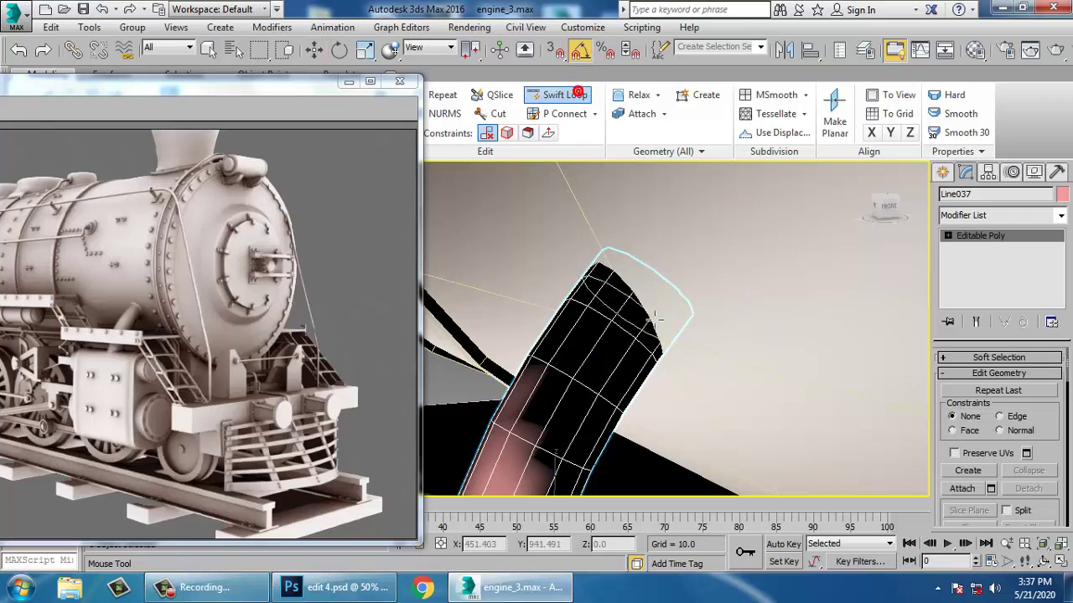
click(625, 363)
right_click(614, 356)
scroll(612, 354, up, 2)
mouse_move(613, 354)
alt+middle_down()
mouse_move(592, 340)
mouse_move(605, 362)
alt+middle_up()
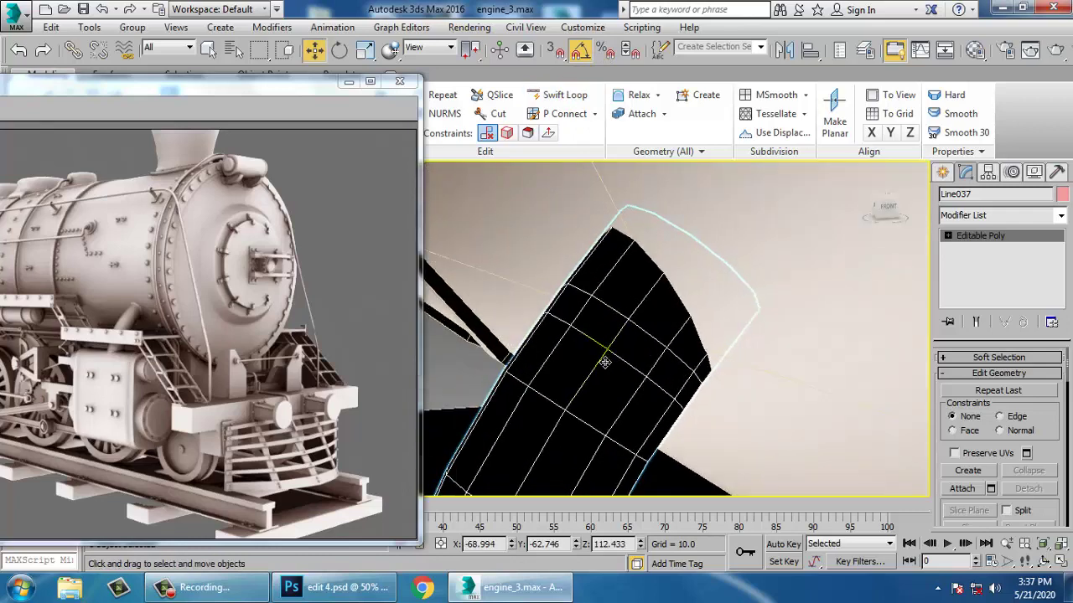
Select the pipe's new edge loop and move it toward the boiler to about X -66.0, Z 121.4 in the Front view
key(2)
double_click(646, 338)
key(alt+w)
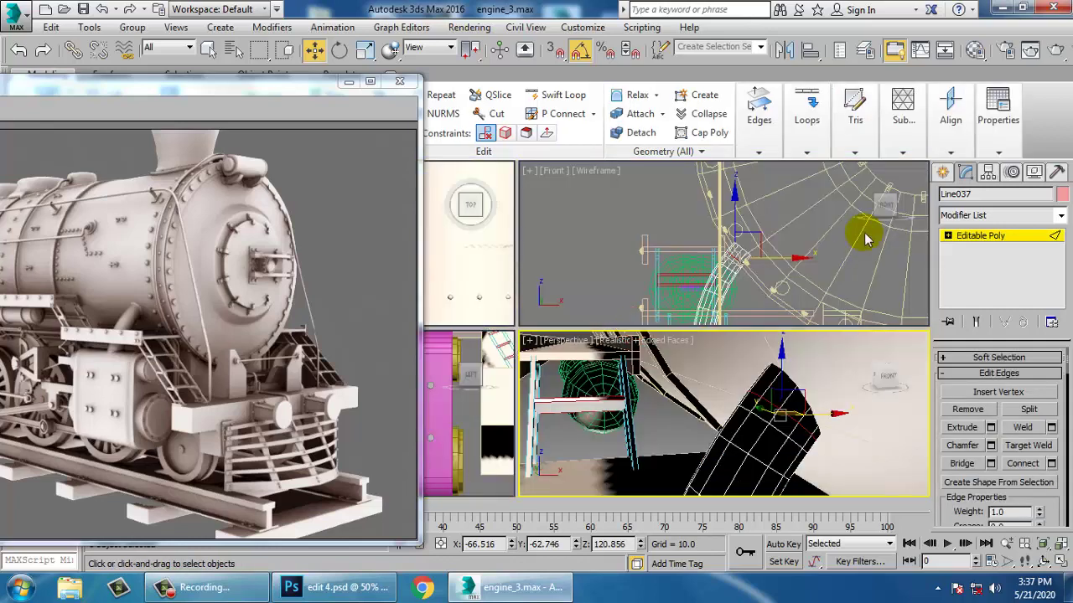
right_click(862, 245)
key(alt+w)
scroll(575, 335, up, 2)
middle_drag(575, 334, 625, 313)
scroll(545, 325, up, 2)
middle_drag(545, 325, 678, 304)
middle_drag(611, 324, 634, 333)
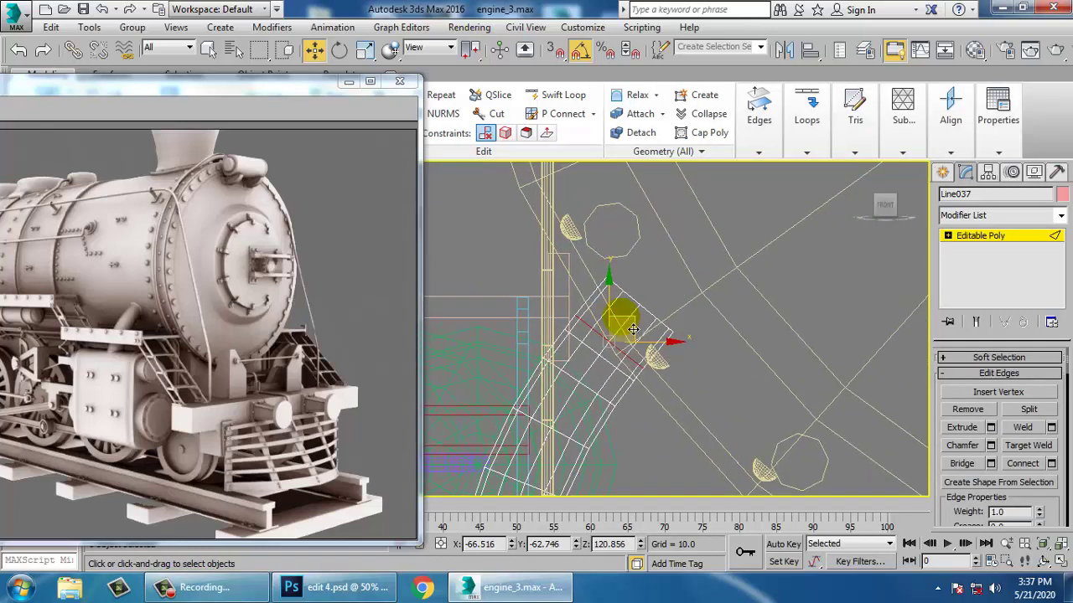
scroll(634, 332, up, 2)
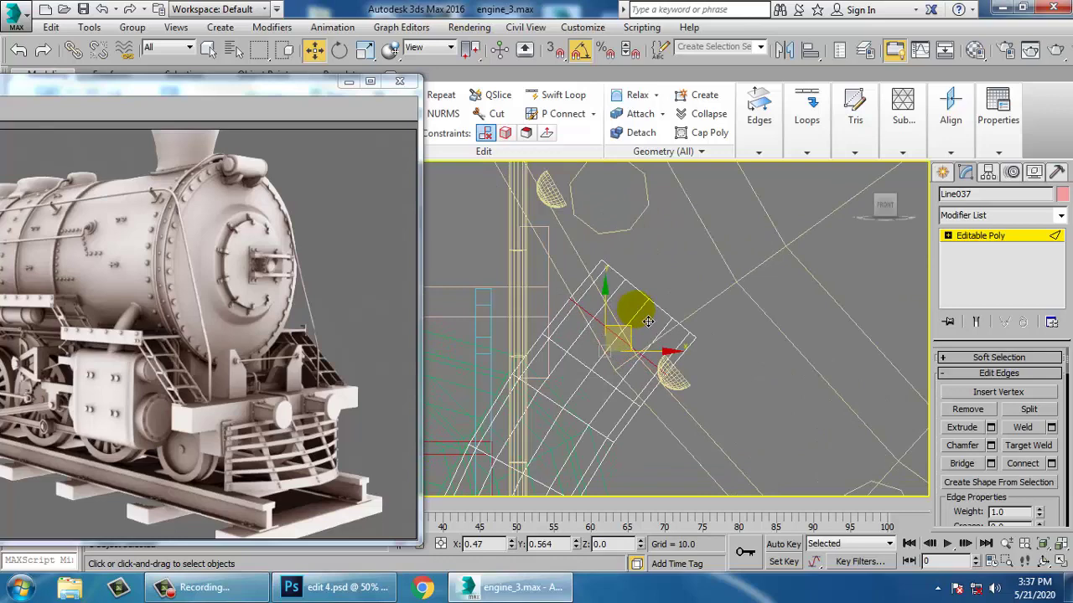
Rotate the pipe's upper edge loop in the Front view to follow the slope of the boiler's surface
key(e)
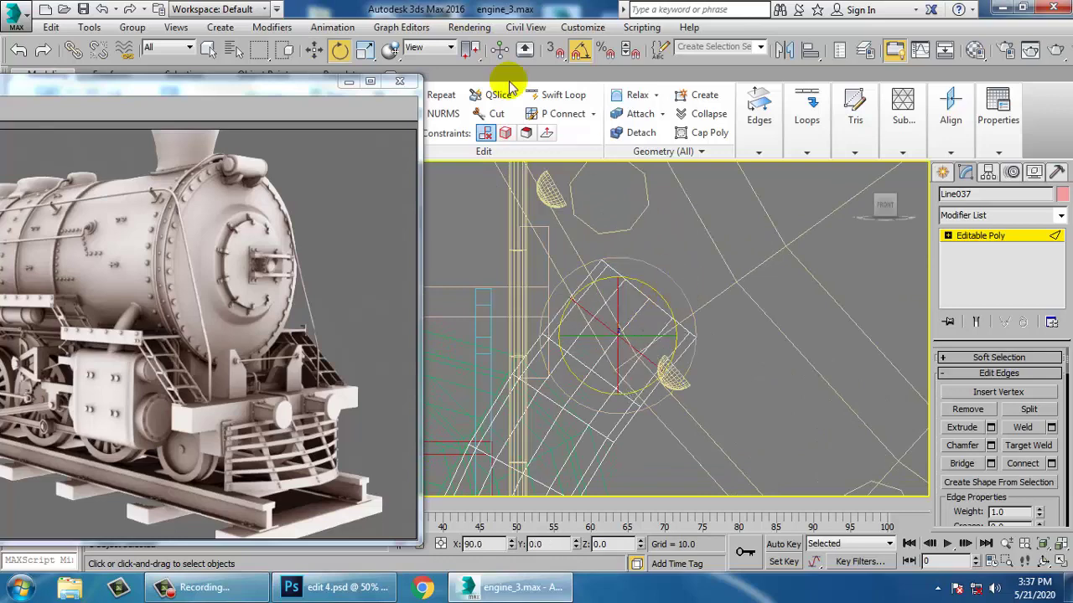
drag(653, 280, 676, 283)
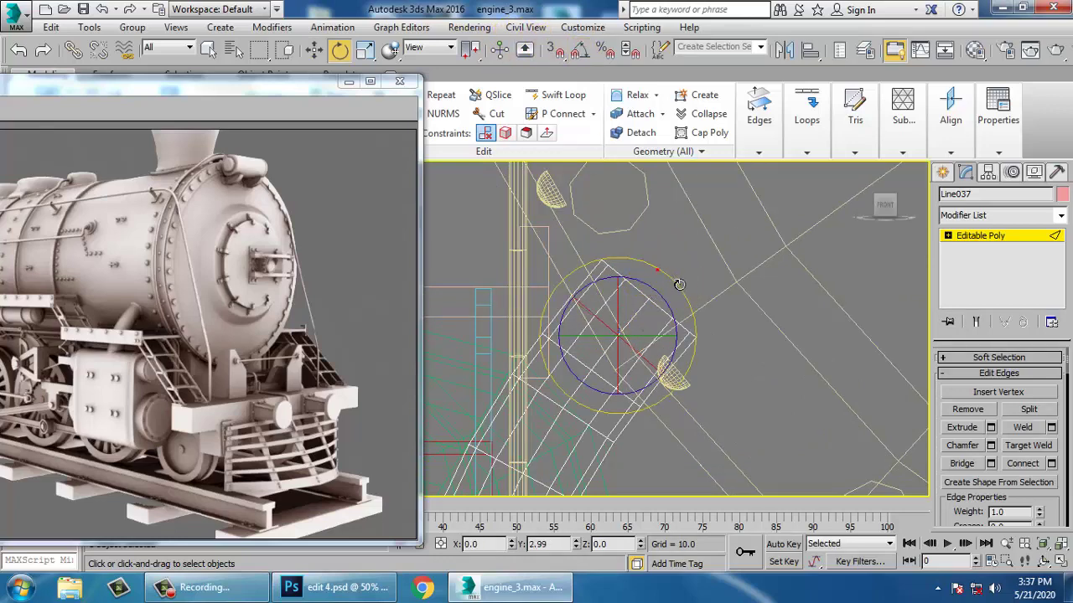
key(w)
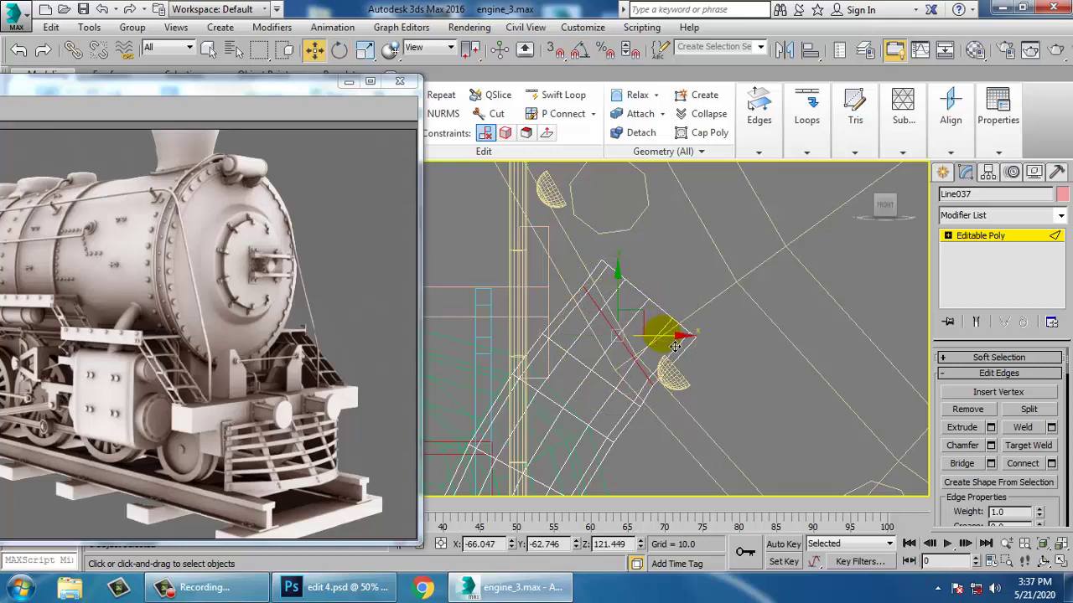
drag(579, 384, 604, 340)
key(alt+w)
right_click(658, 411)
key(alt+w)
mouse_move(673, 395)
alt+middle_down()
mouse_move(665, 347)
mouse_move(727, 380)
mouse_move(678, 376)
alt+middle_up()
click(947, 238)
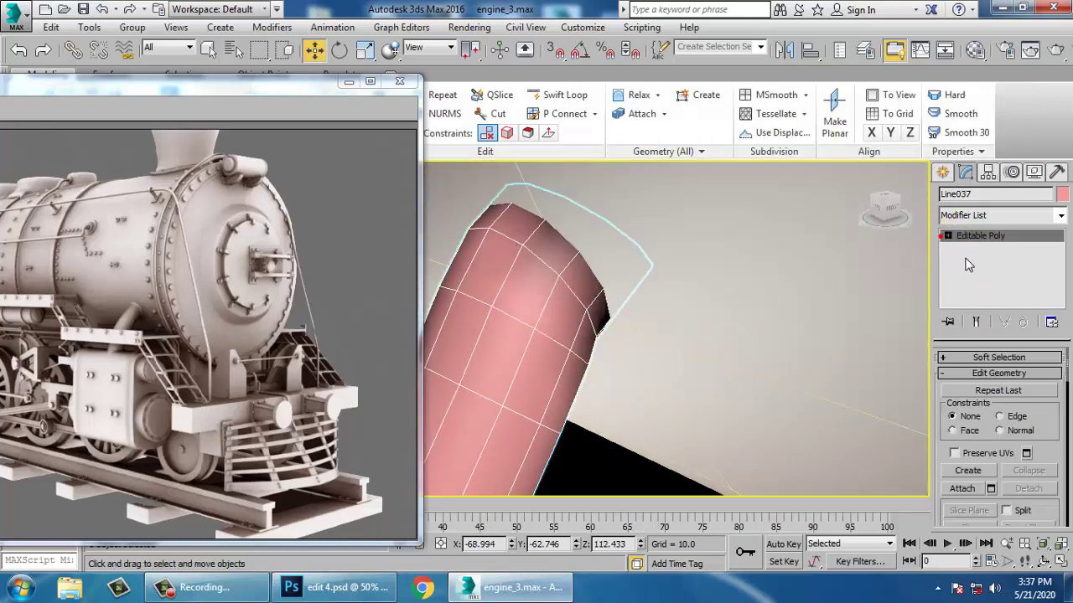
Select the ring of edges near the pipe's upper end and switch the selection to its band of polygons
click(948, 236)
click(973, 261)
click(559, 314)
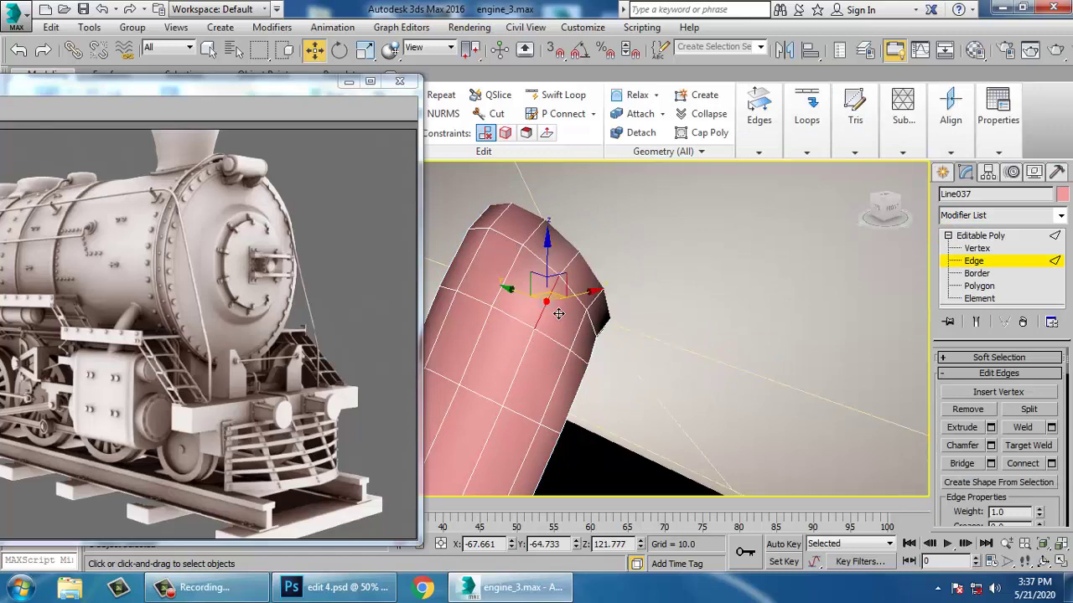
key(alt+r)
drag(1064, 525, 1061, 67)
drag(1056, 459, 1060, 281)
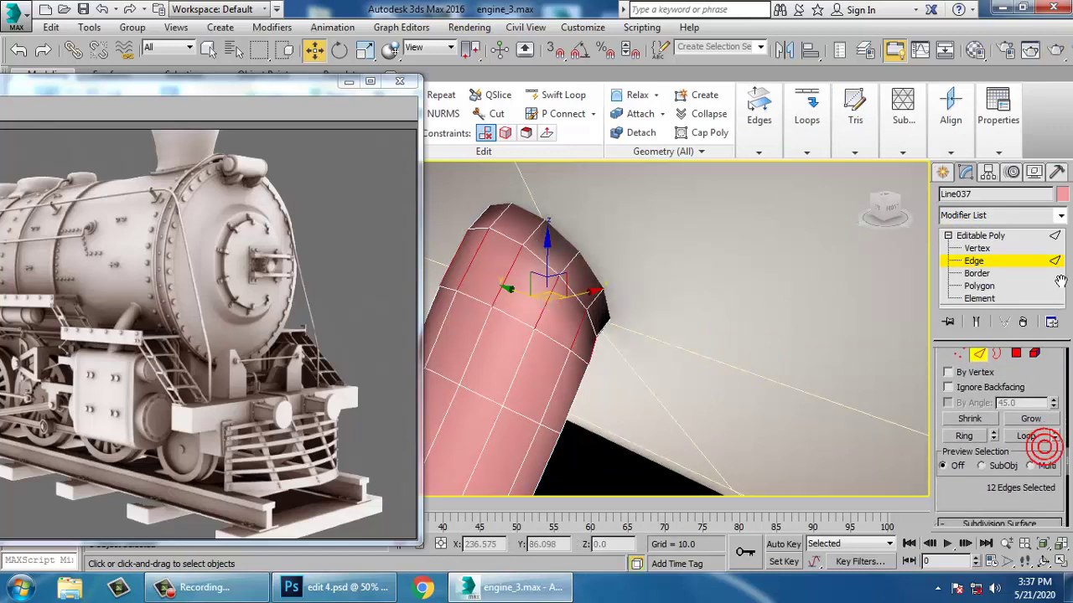
click(1018, 354)
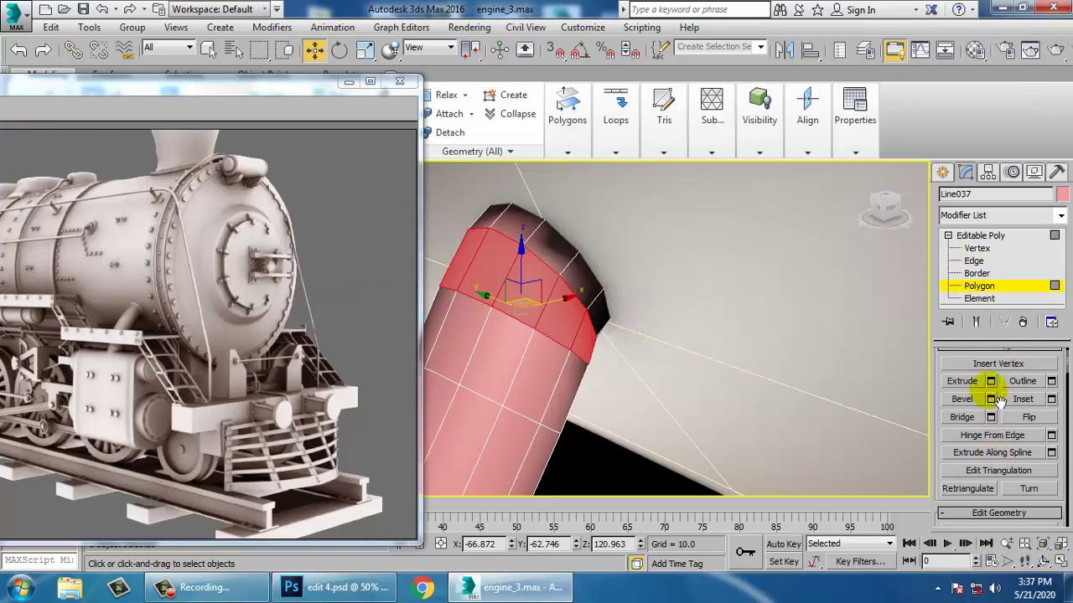
click(990, 381)
click(546, 337)
click(586, 361)
drag(528, 364, 549, 416)
alt+middle_drag(678, 391, 625, 367)
scroll(663, 347, down, 5)
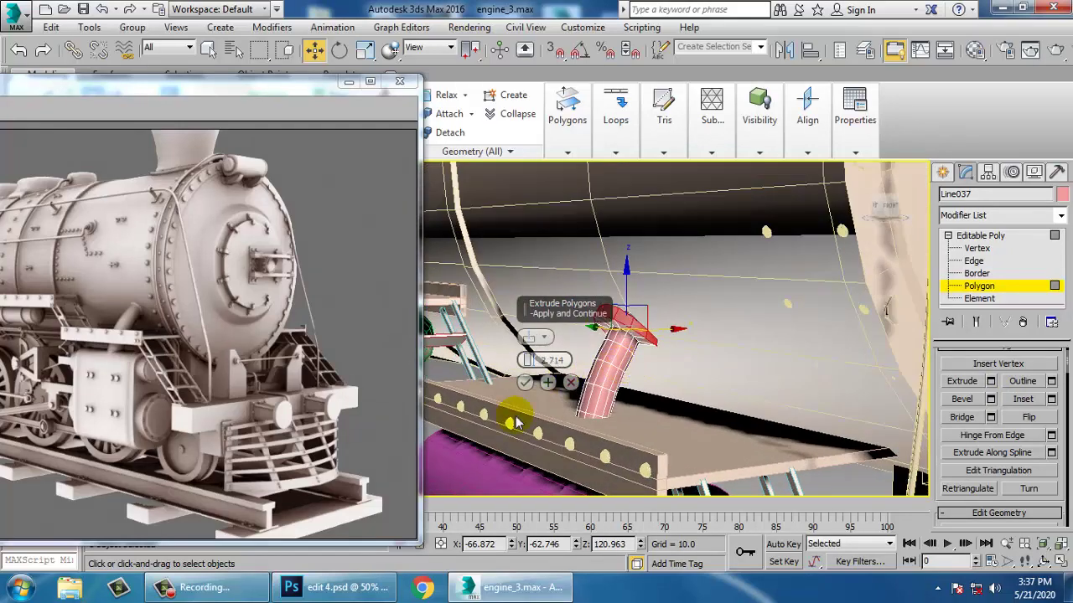
click(571, 383)
scroll(706, 347, up, 5)
click(710, 352)
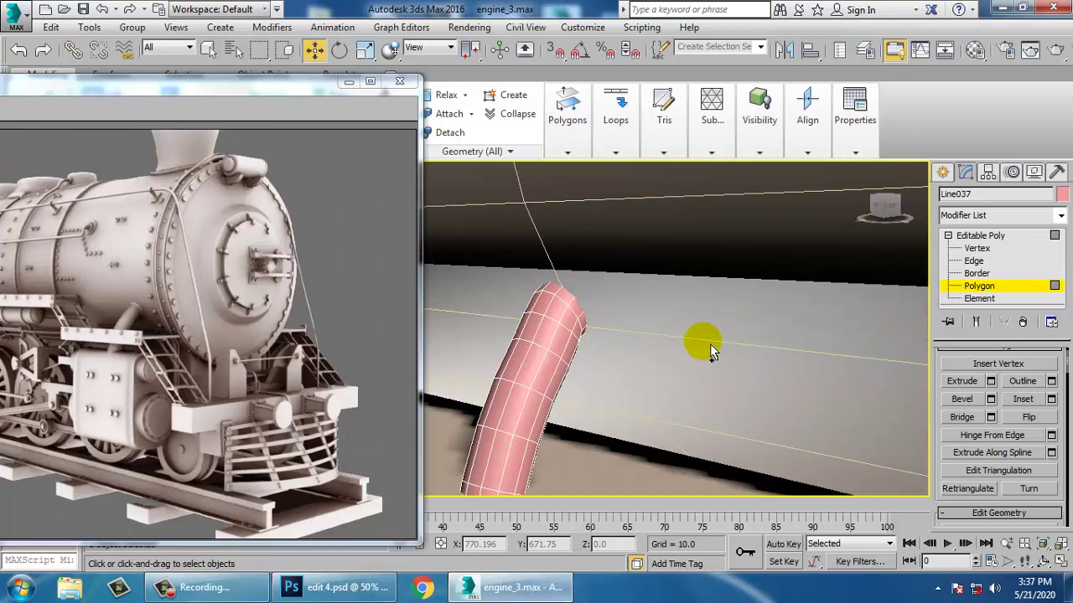
Add another edge loop around the pipe with Swift Loop, just below the existing loop near its upper end
alt+middle_drag(600, 312, 591, 307)
scroll(587, 308, up, 4)
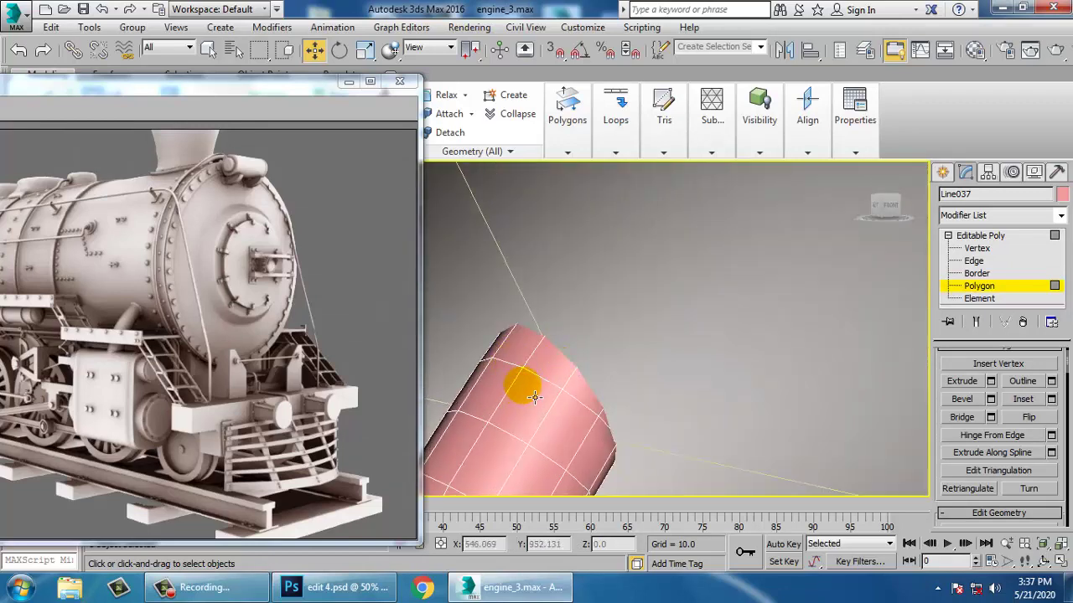
click(997, 235)
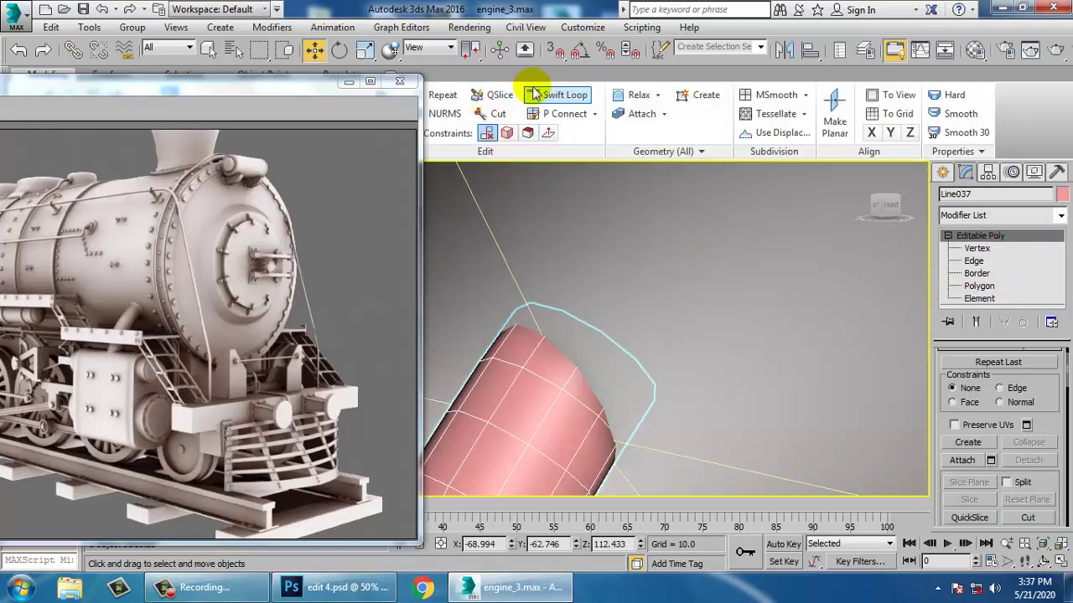
click(555, 95)
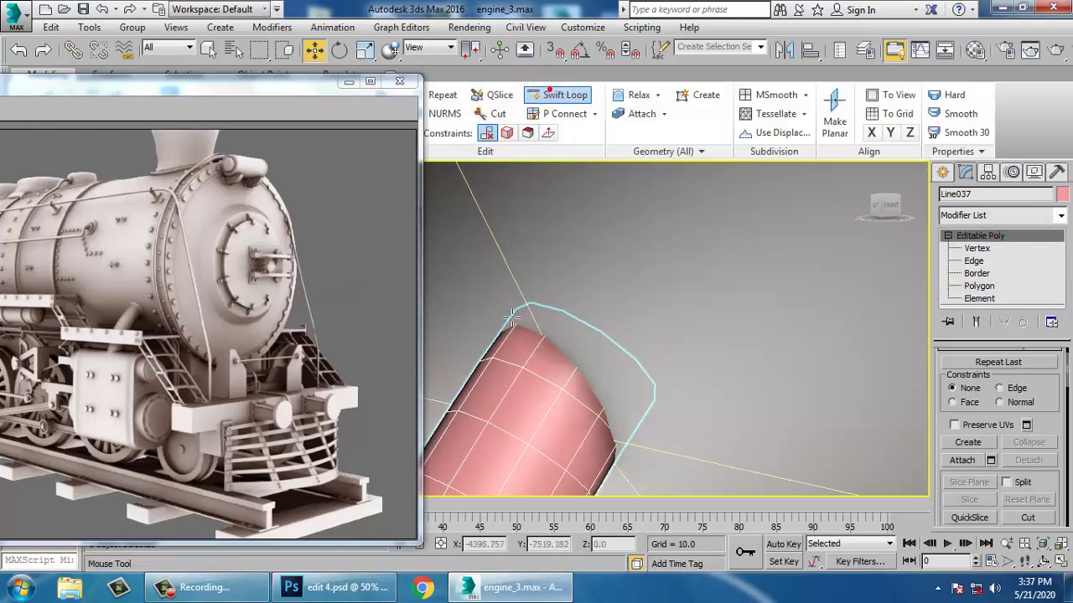
click(526, 403)
key(w)
Select the narrow polygon band between the pipe's upper loops and extrude it outward by Local Normal to form a flange
key(2)
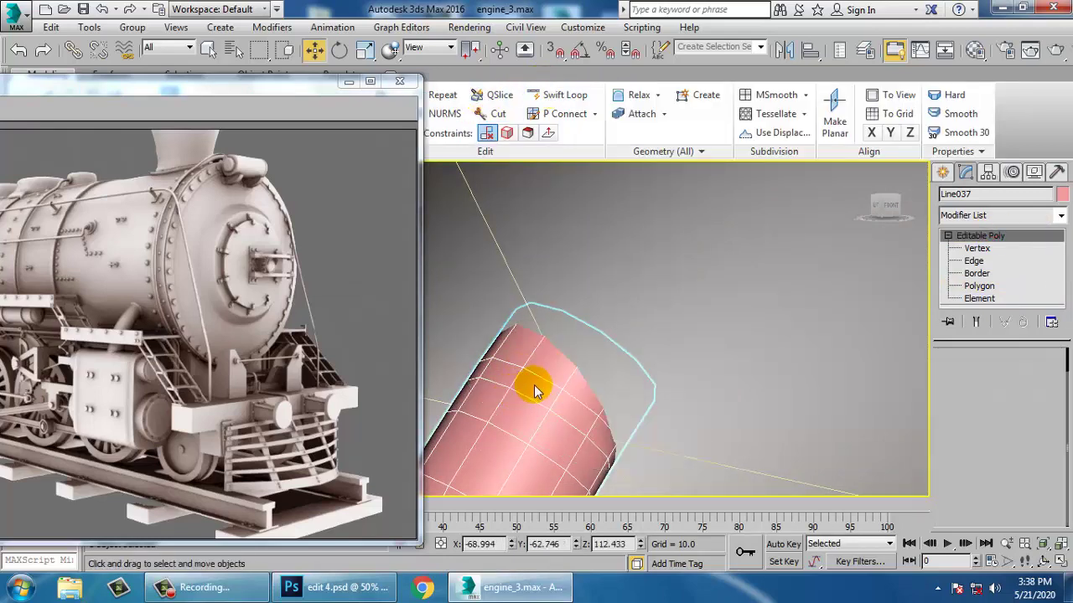
click(509, 371)
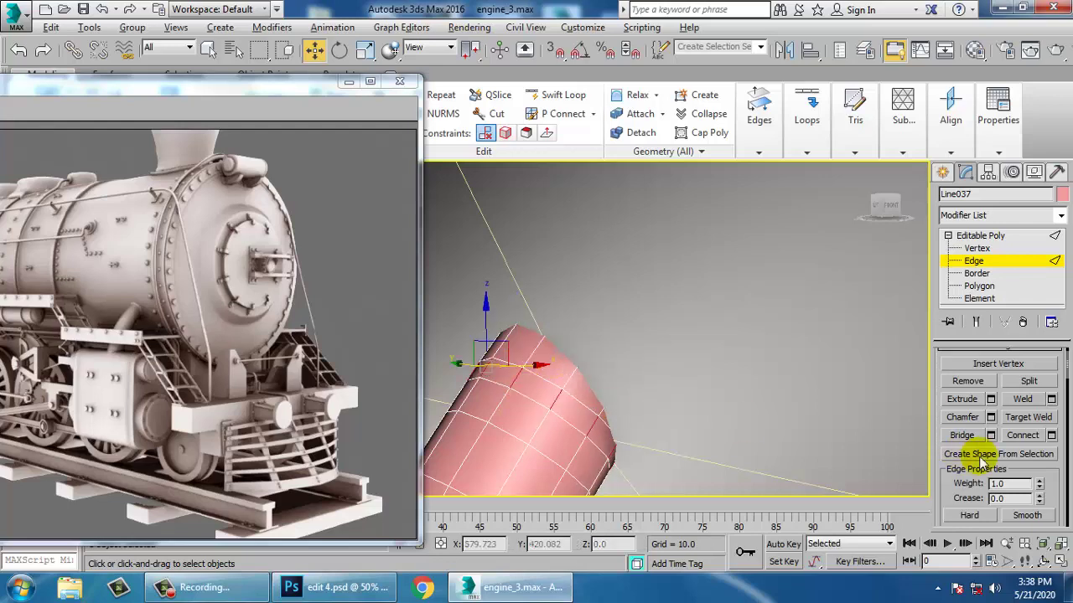
drag(1056, 492, 1048, 8)
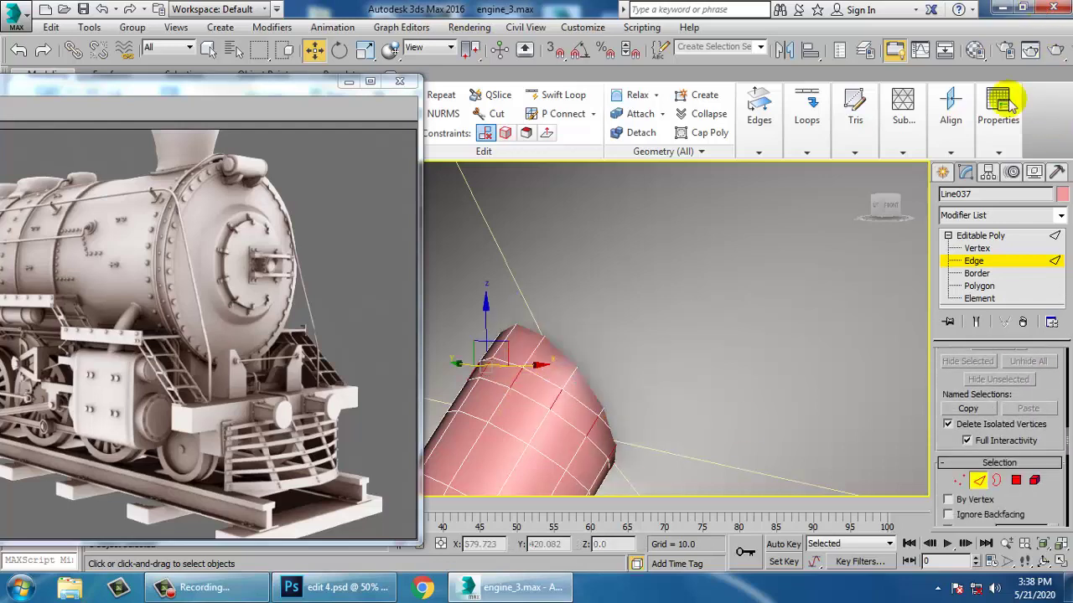
click(1016, 481)
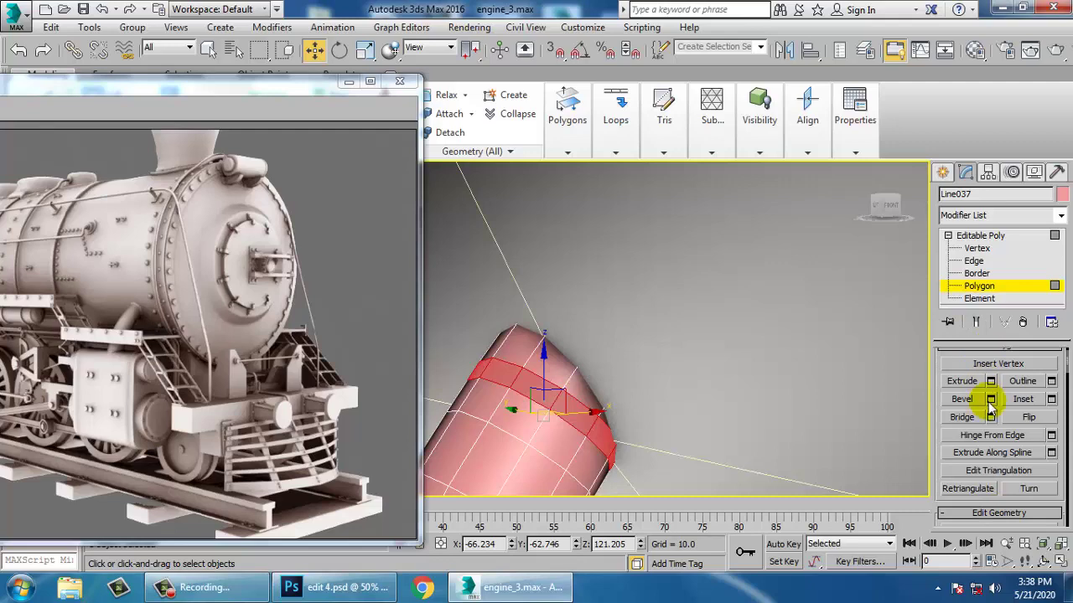
click(992, 383)
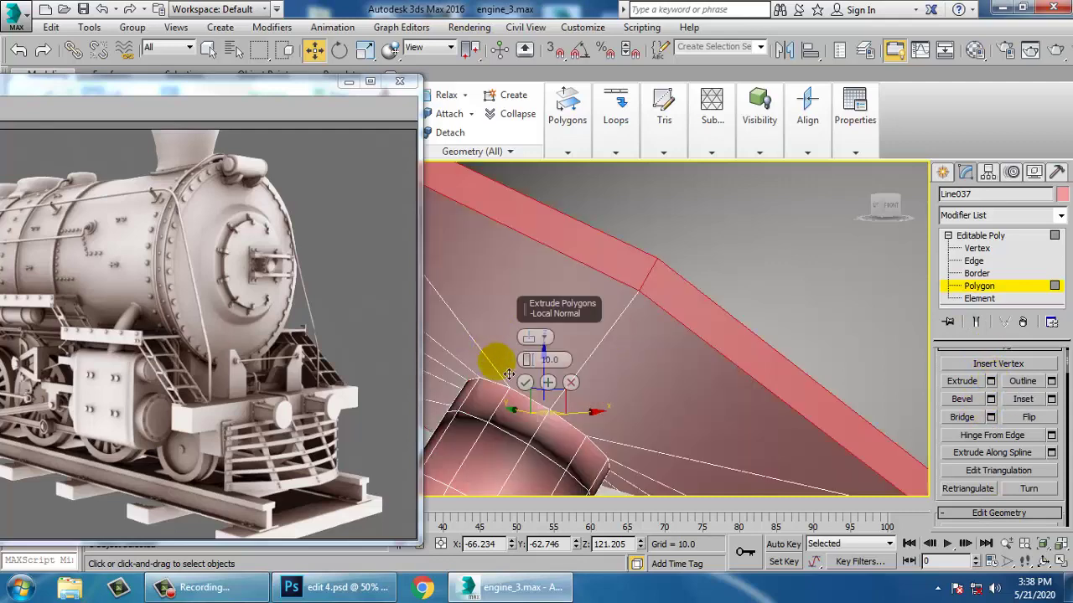
drag(529, 375, 539, 425)
click(524, 382)
Try to rotate only the flange's outer rim polygons in the Front view to match the boiler's slope
alt+middle_drag(567, 378, 579, 411)
key(e)
scroll(577, 409, up, 4)
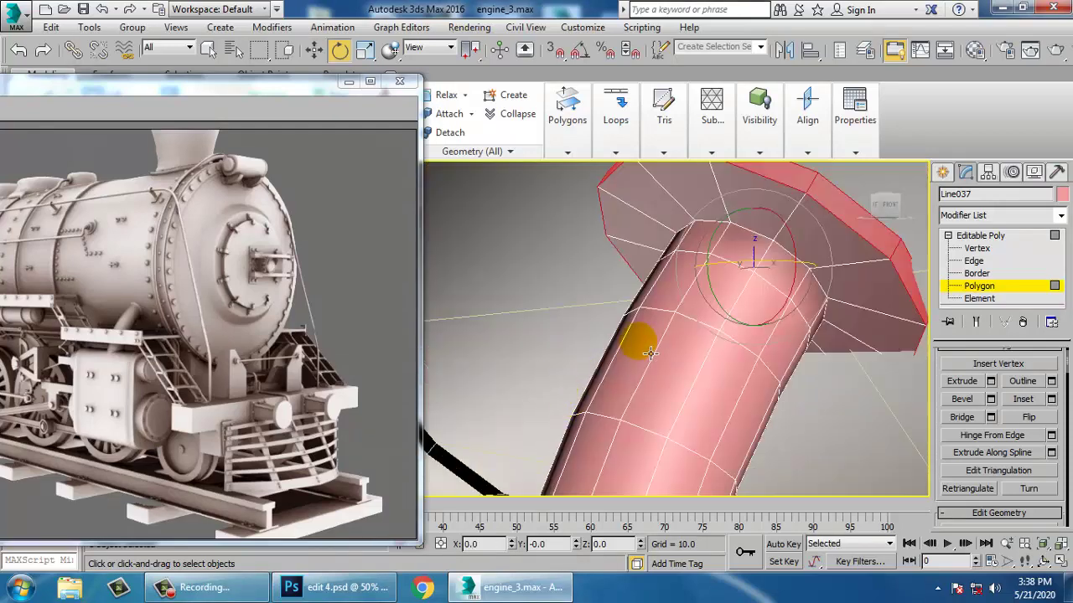
scroll(616, 363, down, 3)
alt+middle_drag(613, 366, 604, 355)
key(alt+w)
right_click(773, 243)
key(alt+w)
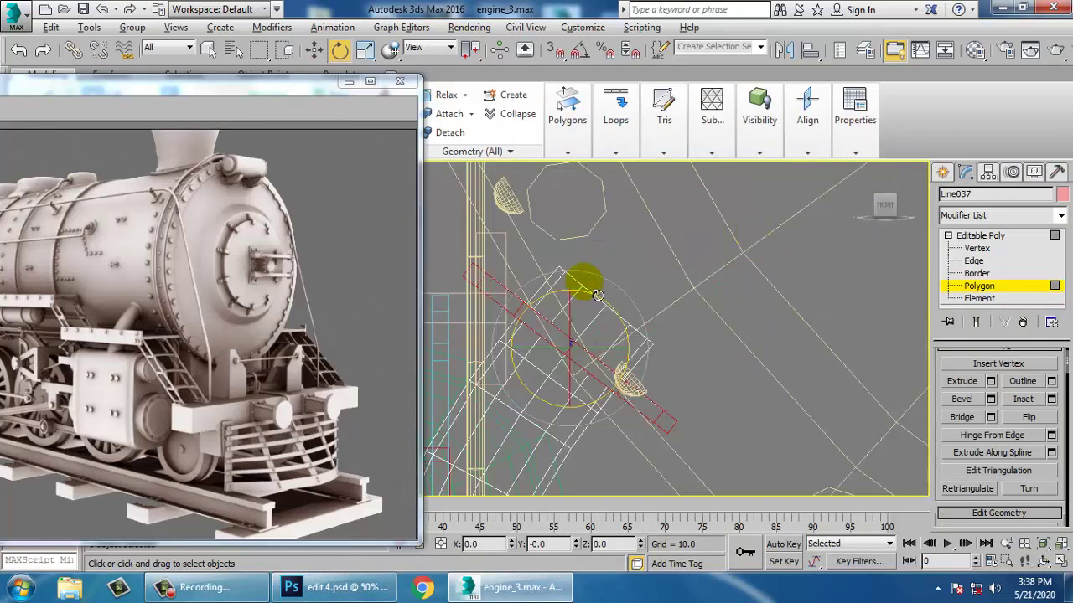
drag(593, 298, 609, 303)
key(ctrl+z)
Select the edge rings across the flange's rim and side faces and convert them to a polygon selection of the whole flange
key(alt+w)
right_click(718, 402)
key(alt+w)
scroll(672, 376, up, 4)
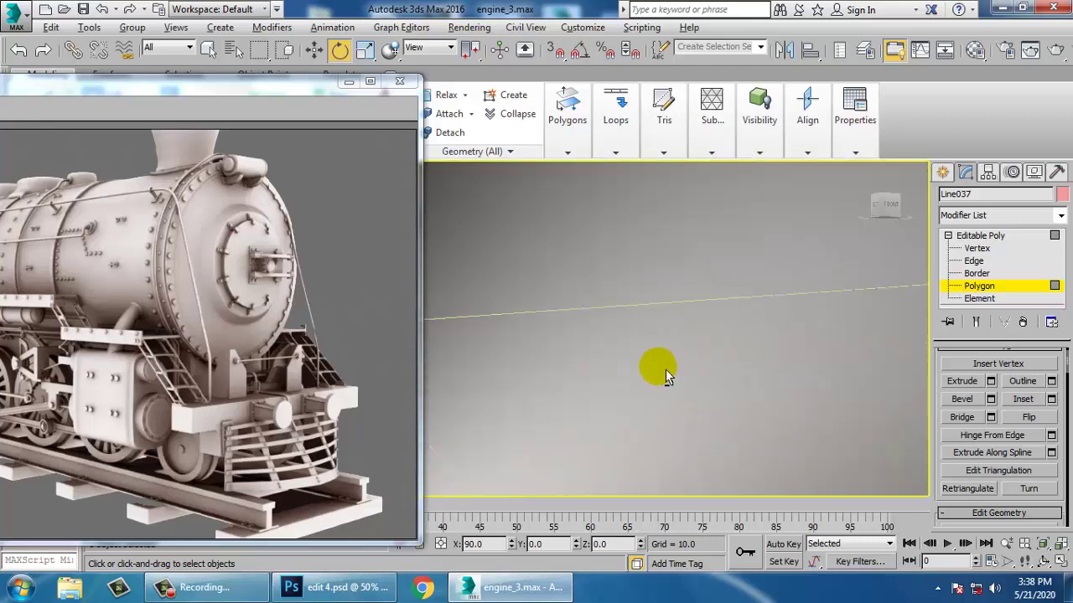
scroll(653, 366, down, 3)
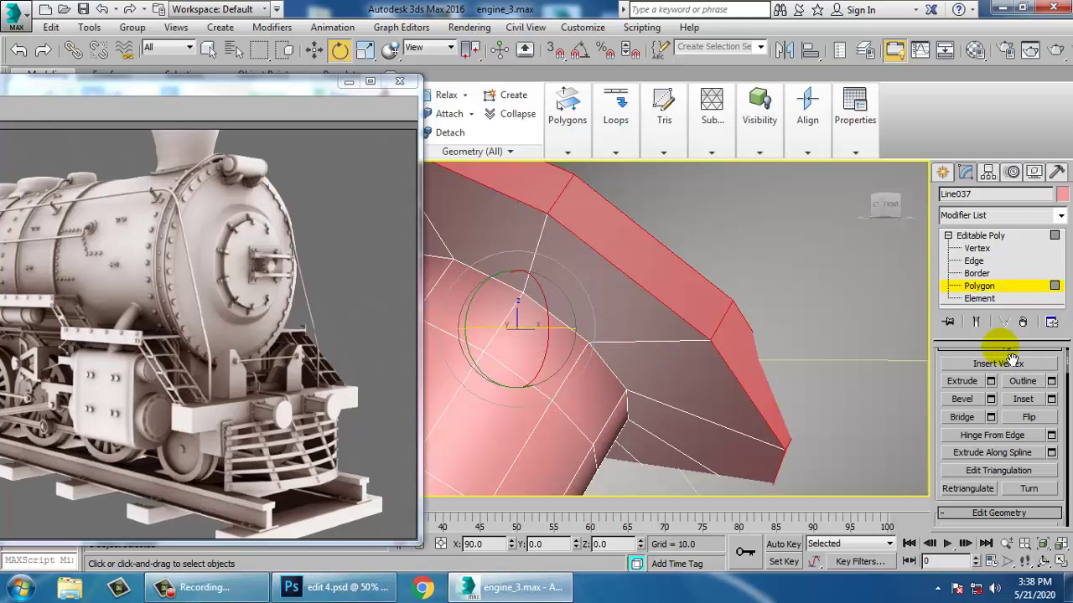
click(663, 343)
key(ctrl+z)
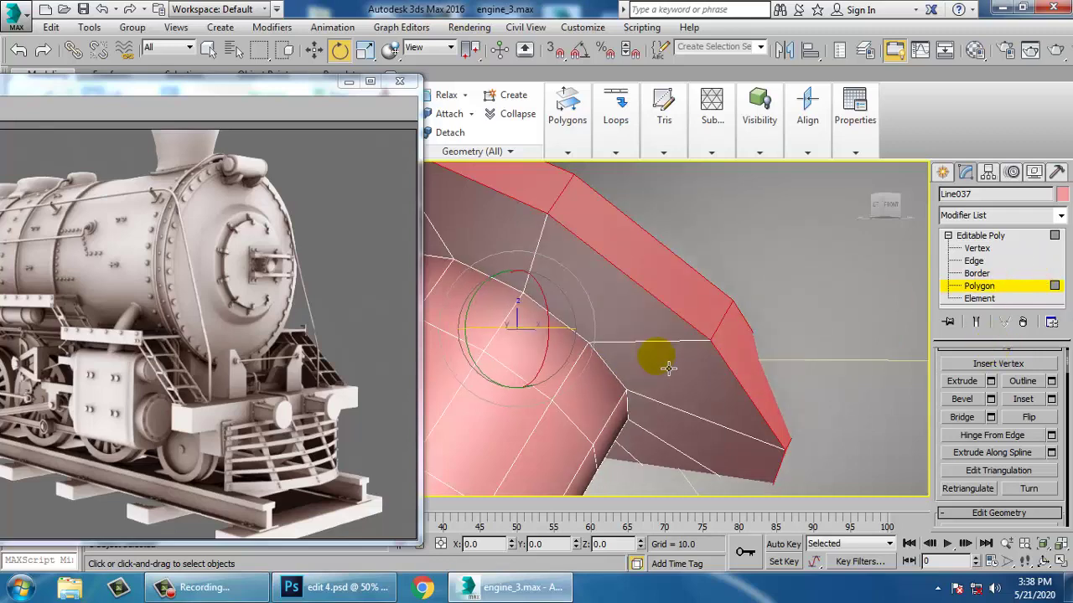
key(2)
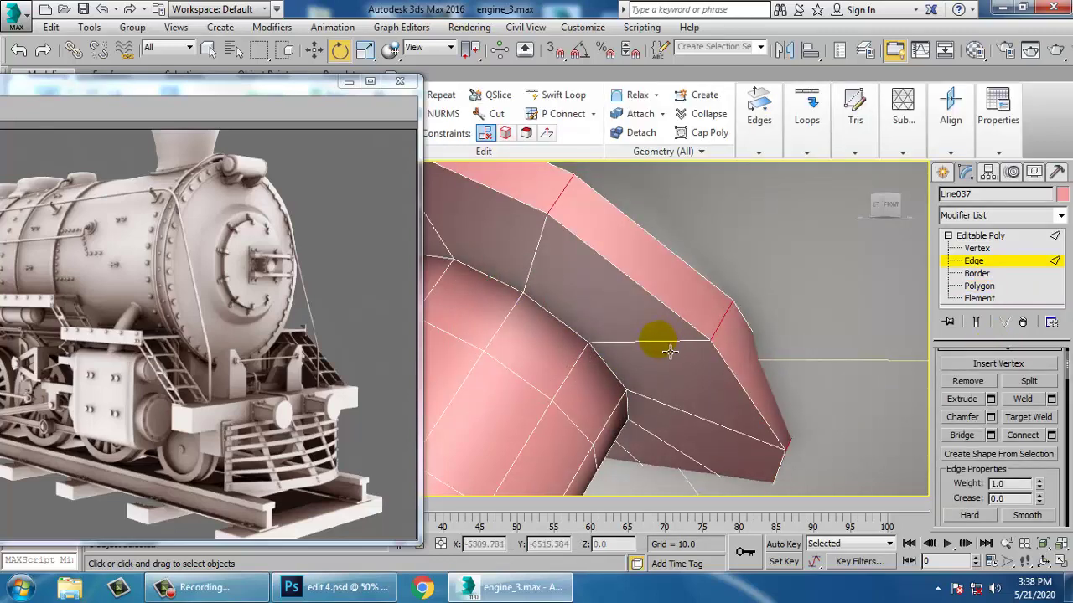
scroll(998, 394, up, 10)
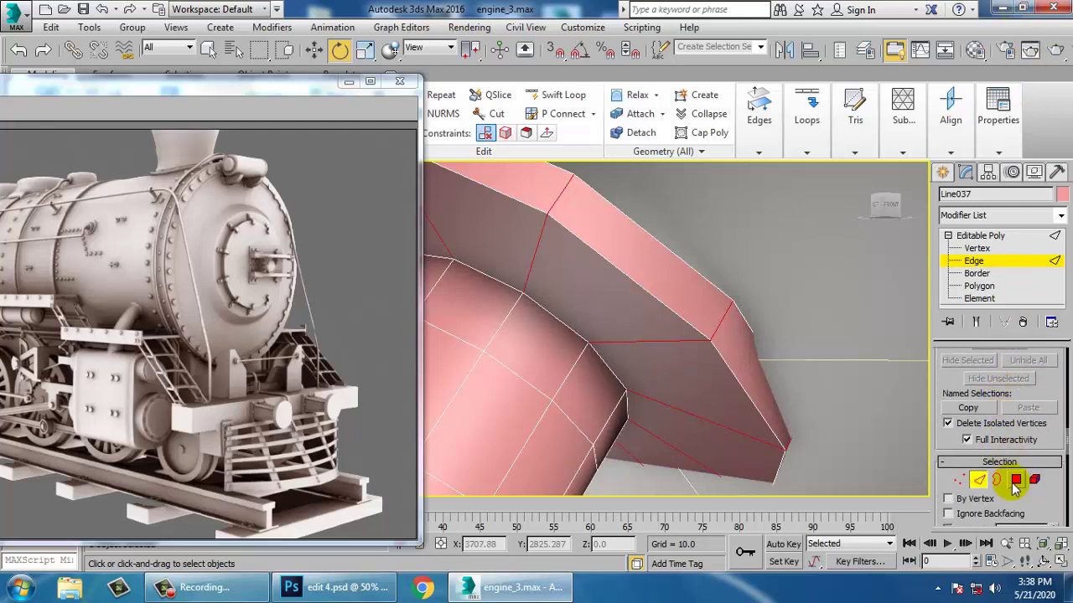
ctrl+click(1015, 483)
Rotate the selected flange polygons clockwise in the Front view to follow the slope of the boiler's surface
key(alt+w)
right_click(770, 278)
key(alt+w)
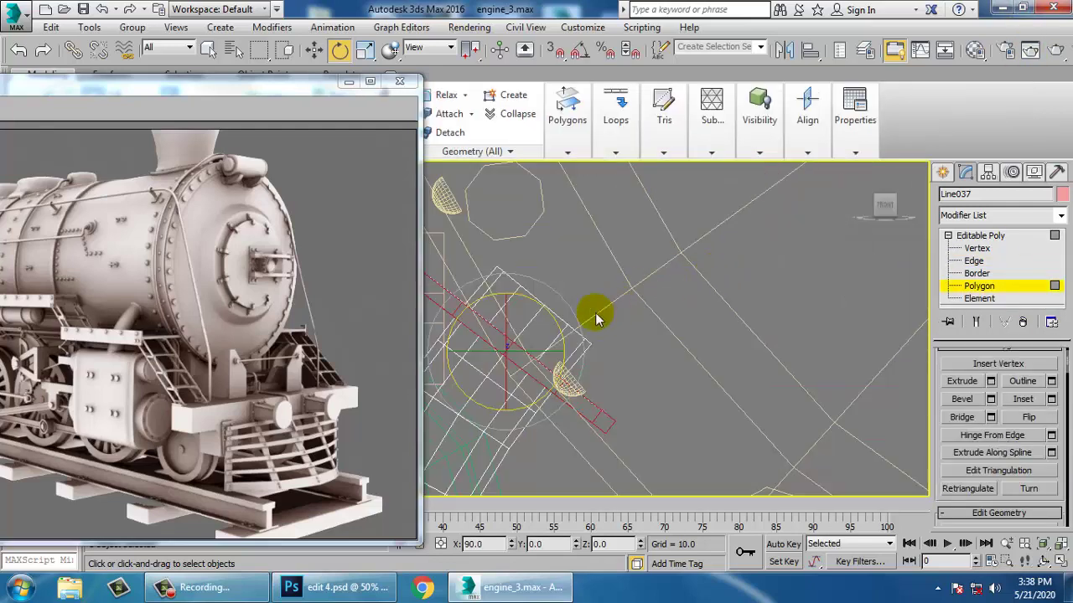
drag(580, 315, 590, 324)
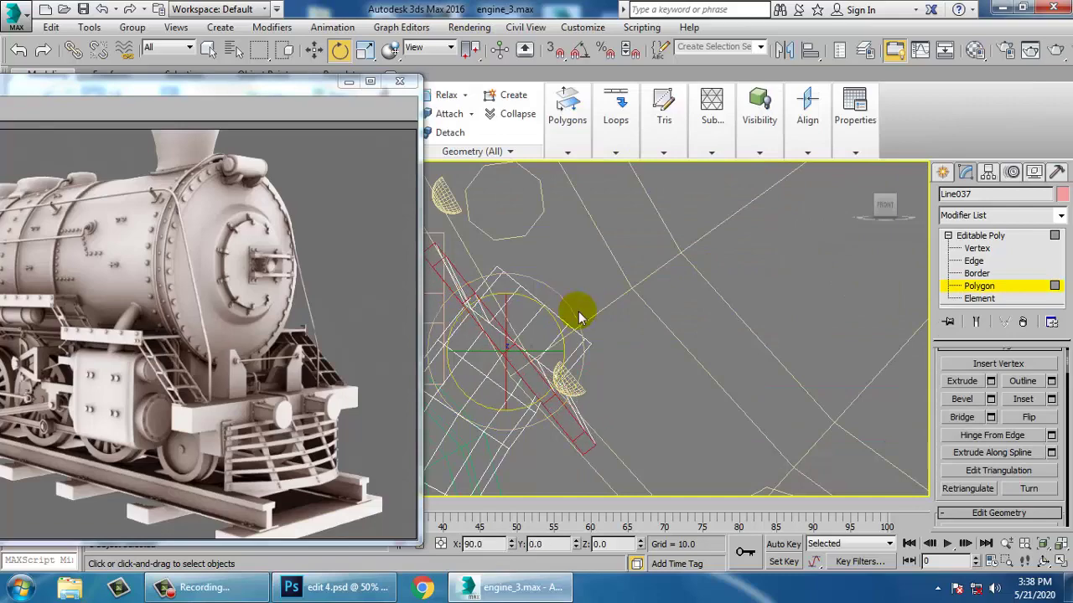
key(w)
key(alt+w)
right_click(757, 448)
key(alt+w)
scroll(721, 414, down, 5)
alt+middle_drag(696, 397, 621, 359)
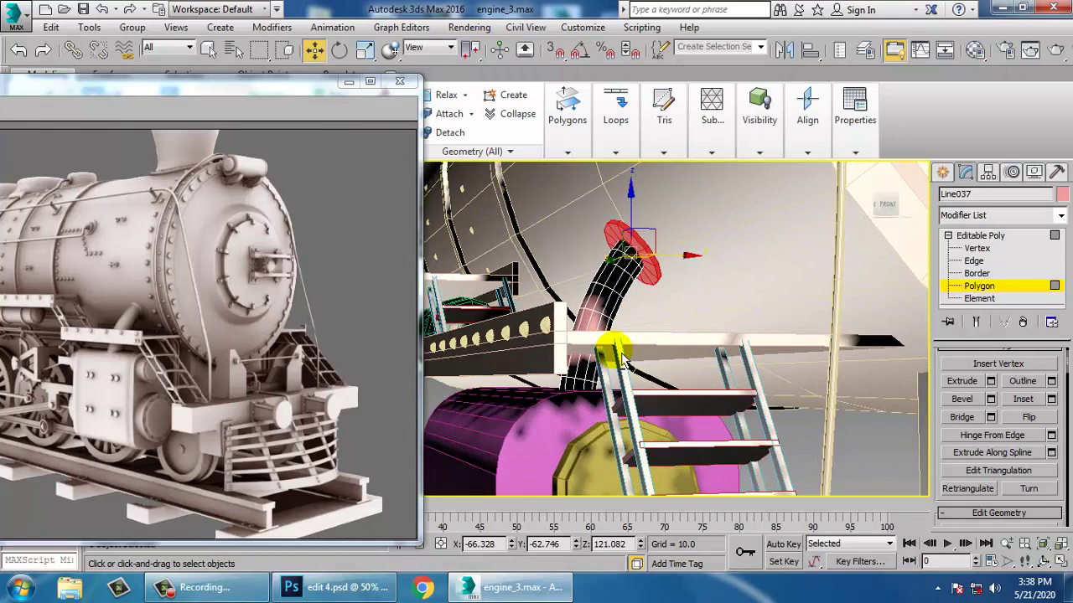
Reposition the reference image to compare the cylinder area with the model, and leave the pipe's polygon editing
drag(131, 89, 212, 88)
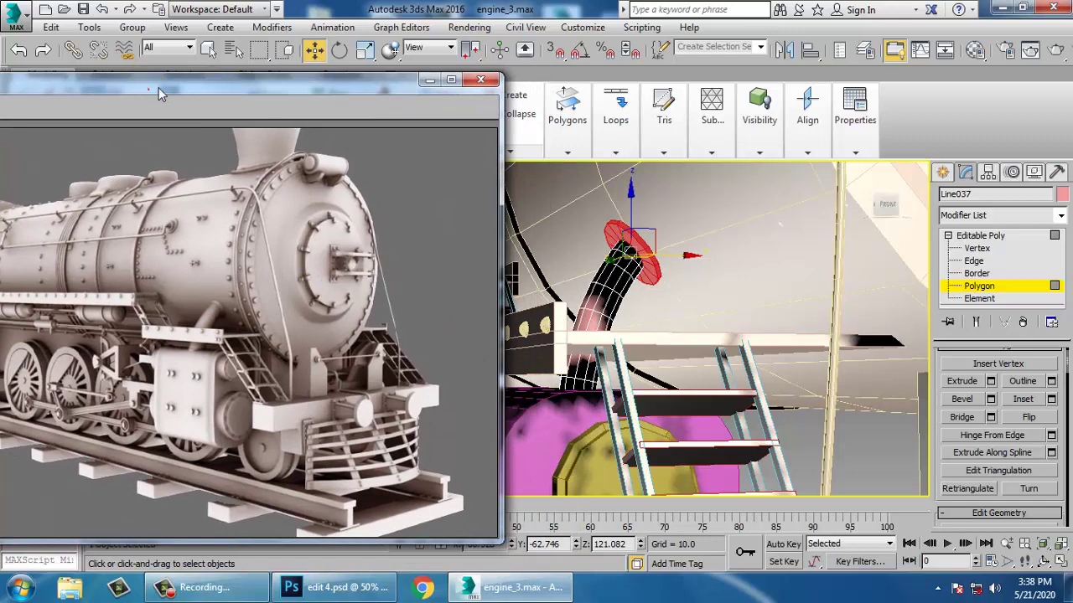
drag(150, 89, 253, 45)
middle_drag(678, 333, 709, 290)
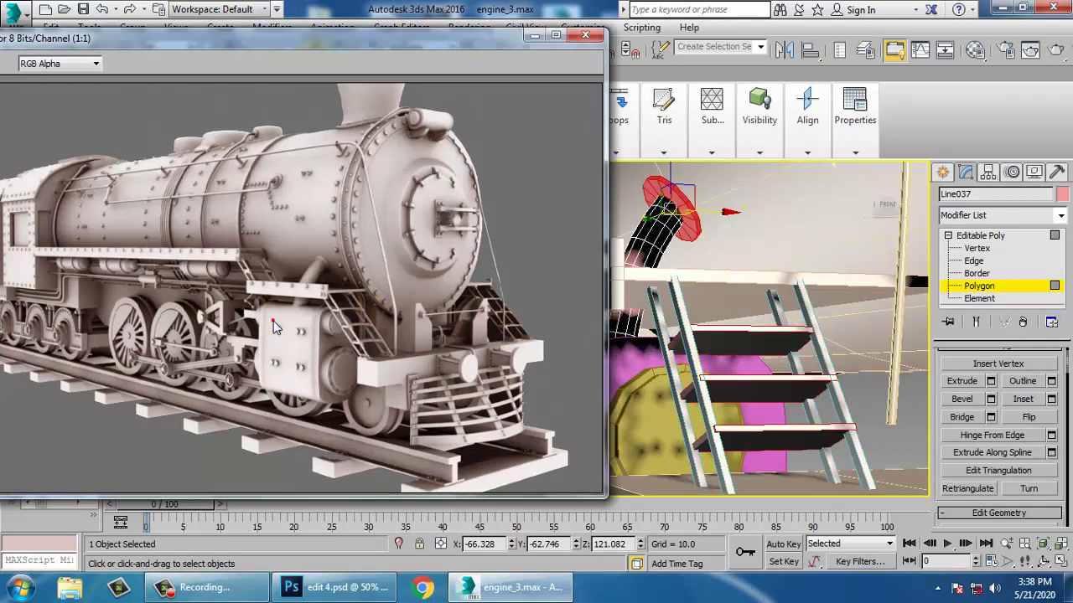
scroll(360, 367, up, 2)
scroll(363, 360, down, 2)
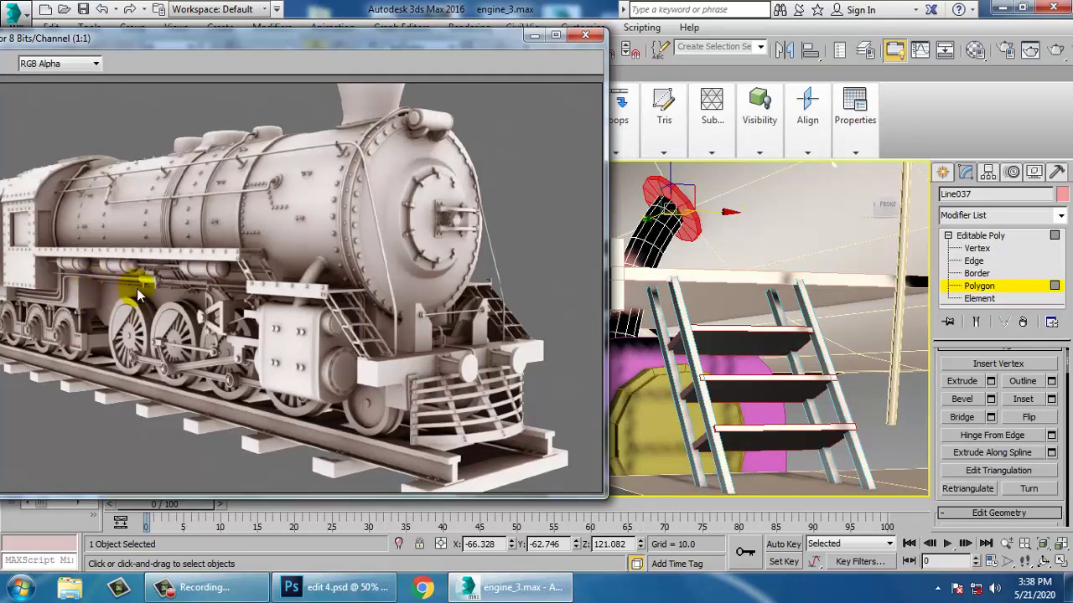
click(829, 263)
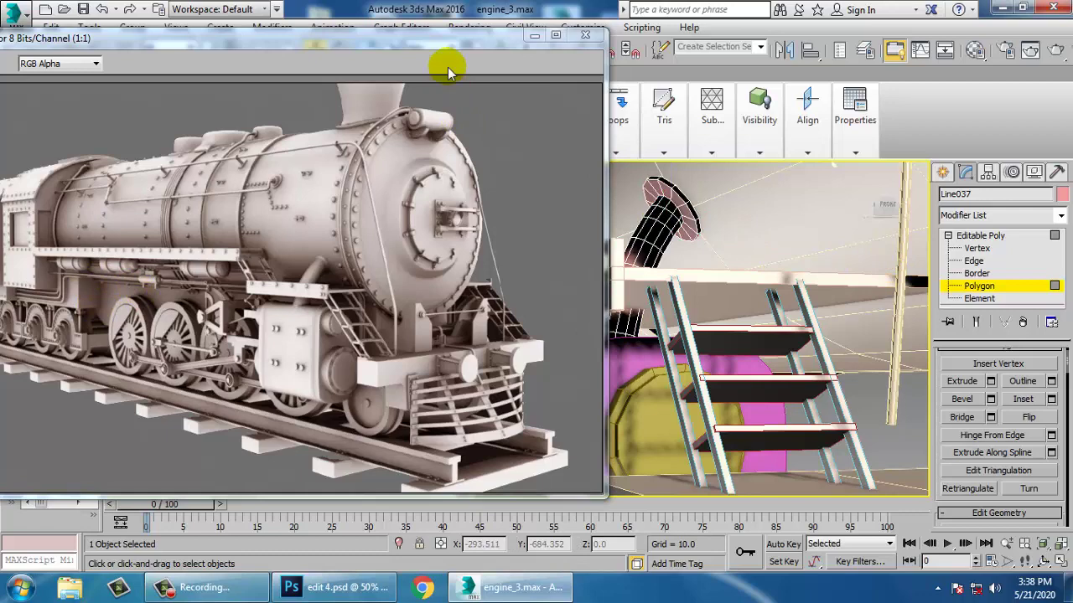
drag(435, 33, 333, 34)
click(979, 236)
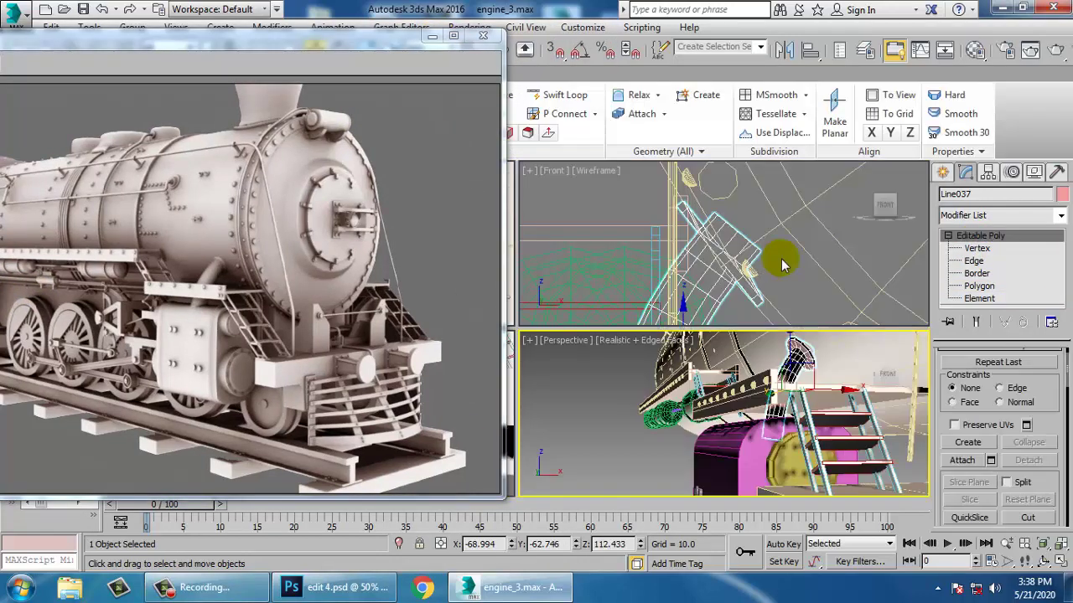
Draw a flat box about 56 long and 52 wide beneath the boiler in the Front view
key(alt+w)
scroll(761, 268, down, 6)
scroll(655, 339, up, 2)
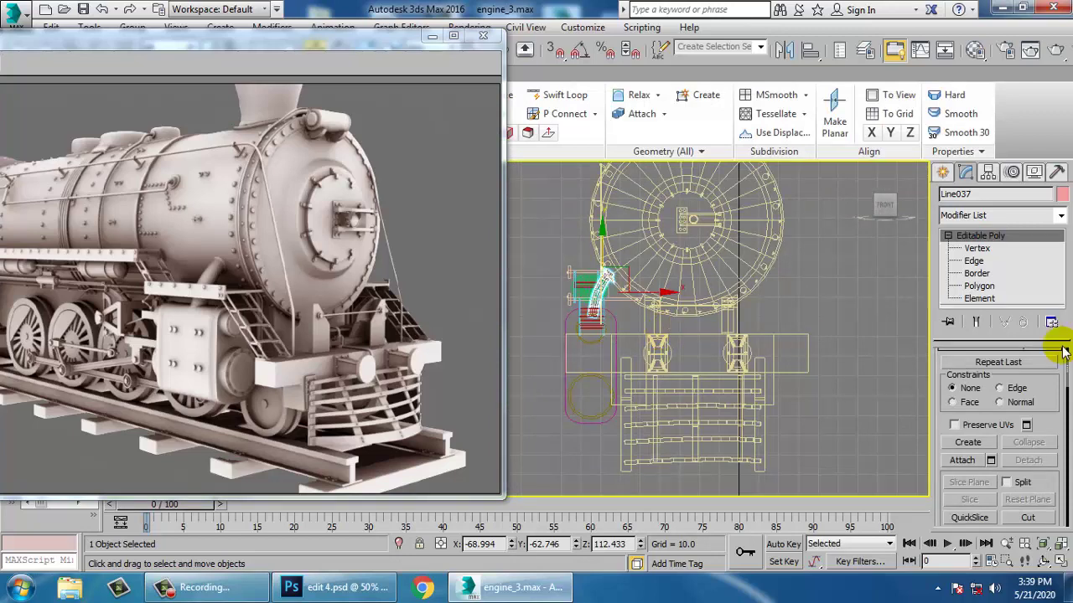
click(943, 171)
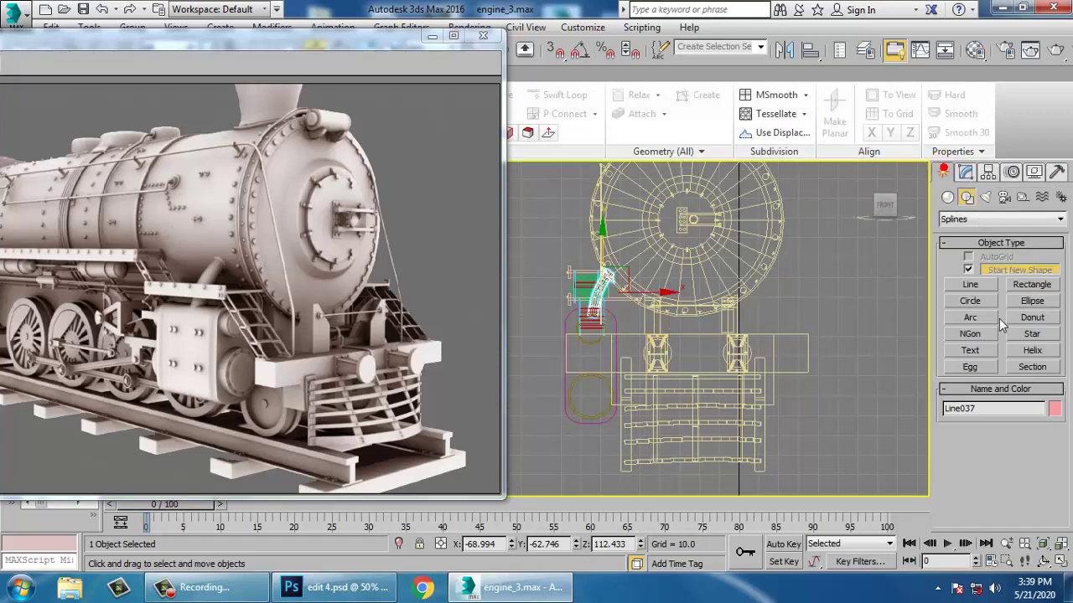
click(947, 198)
click(970, 272)
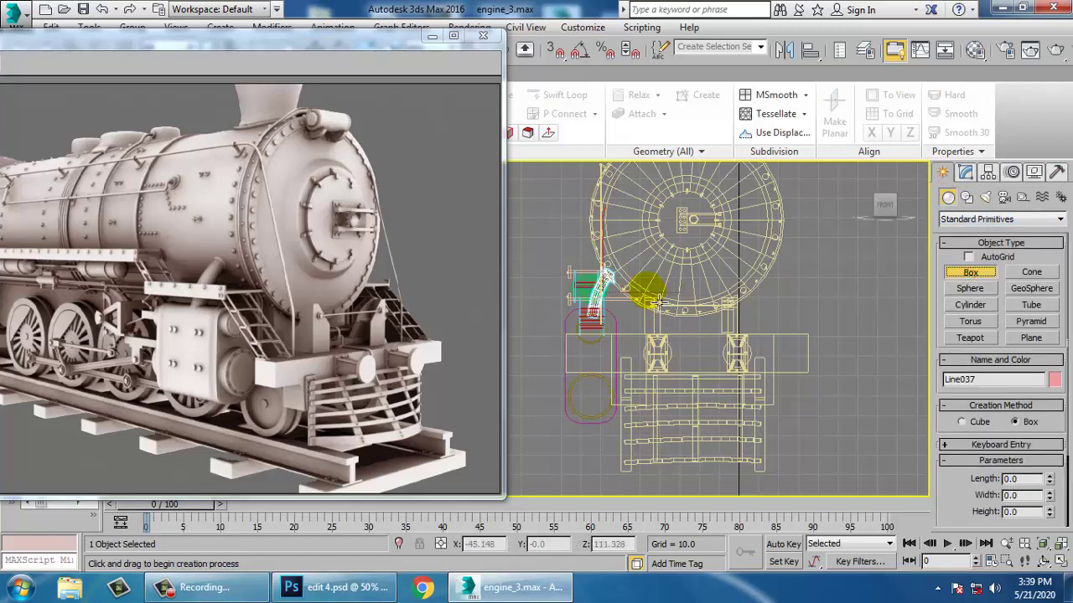
drag(643, 289, 757, 409)
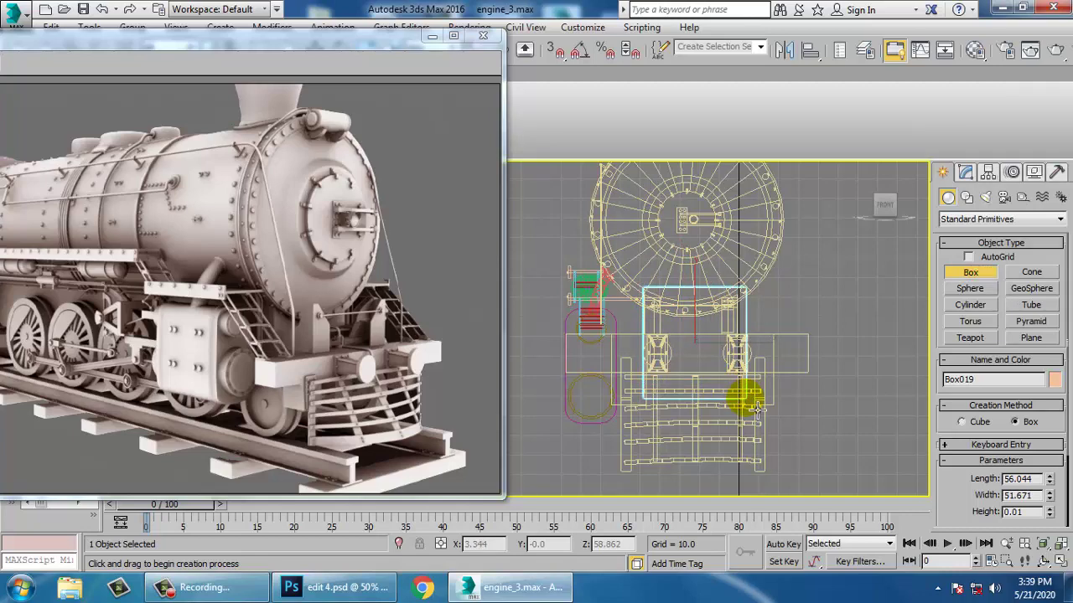
key(w)
Move the box along X to about -27.1 in the Front view to centre it under the boiler
key(alt+w)
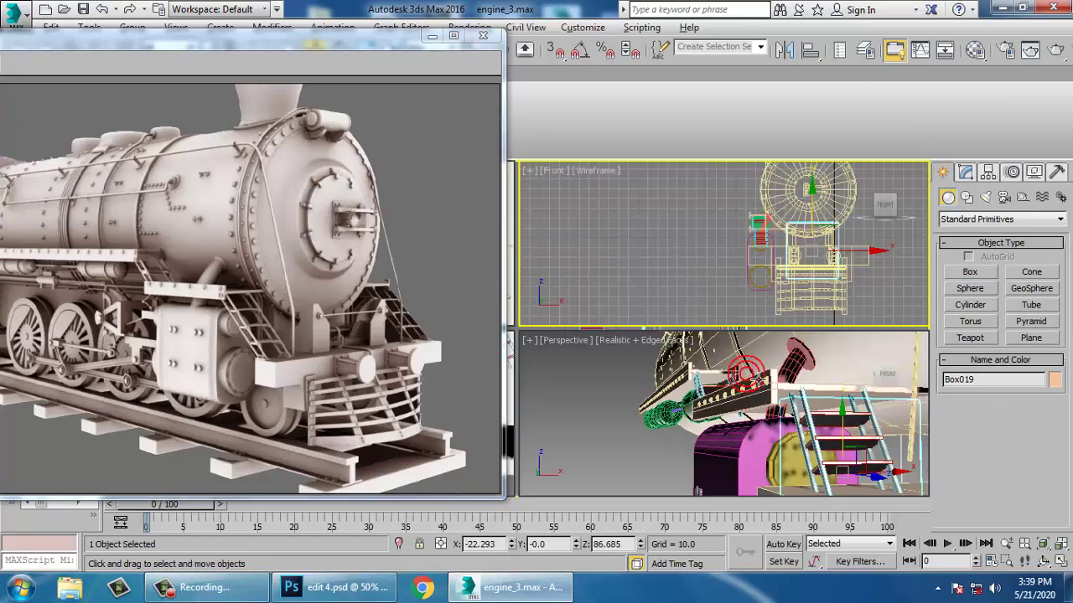
alt+middle_drag(861, 458, 695, 335)
key(alt+w)
key(alt+w)
key(alt+w)
scroll(766, 386, down, 8)
key(alt+w)
middle_click(698, 241)
key(alt+w)
scroll(698, 241, up, 2)
middle_drag(722, 280, 651, 284)
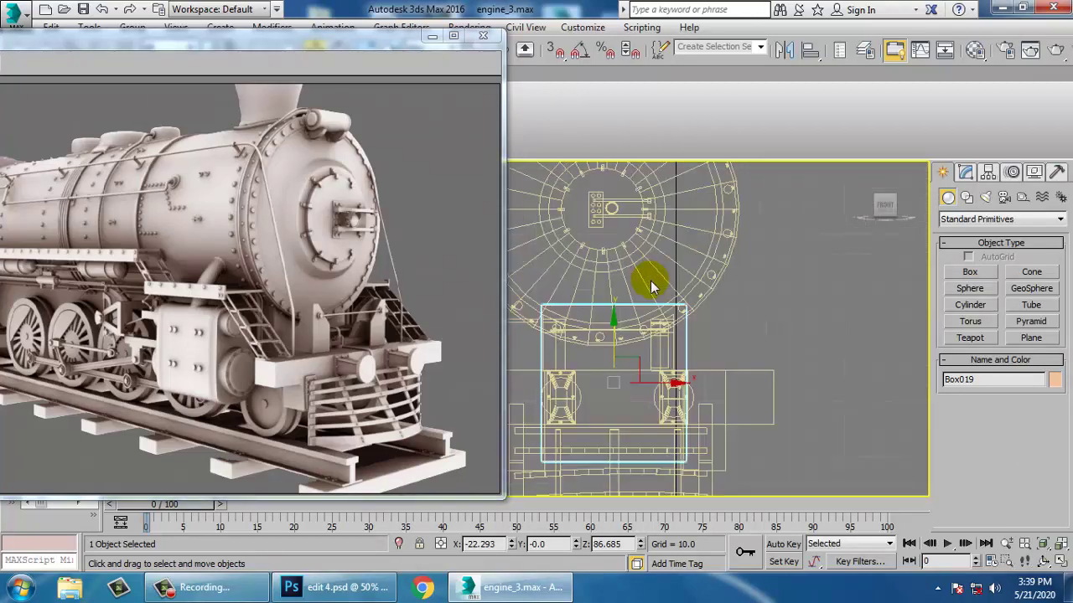
middle_drag(639, 417, 694, 408)
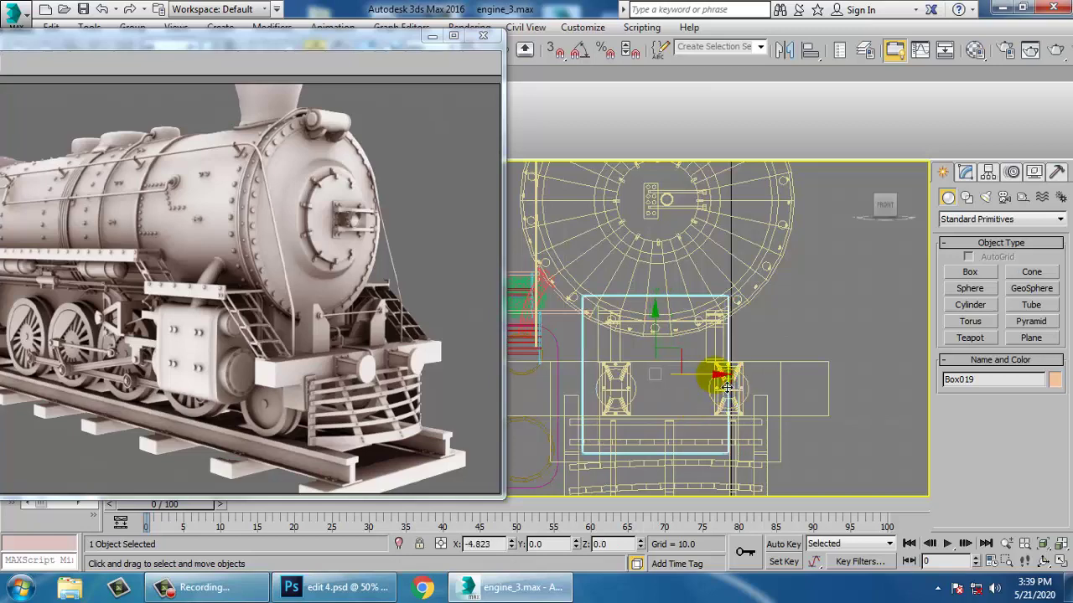
Set the new box's height to about 175.2 to lengthen it along the locomotive
key(alt+w)
alt+middle_drag(772, 397, 784, 406)
key(alt+w)
scroll(770, 407, up, 5)
click(971, 179)
click(970, 176)
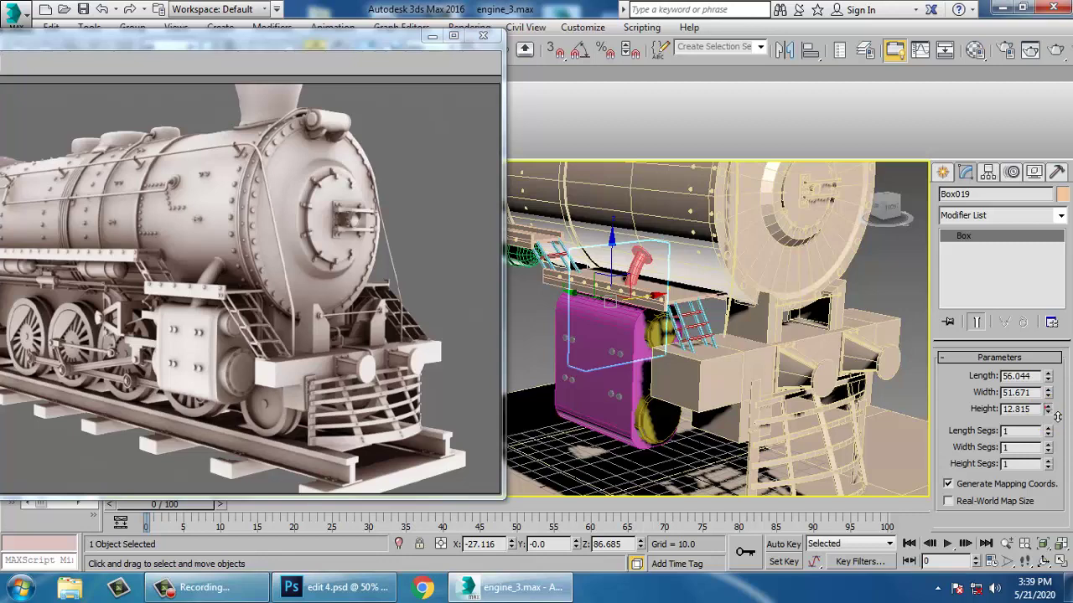
drag(991, 160, 709, 503)
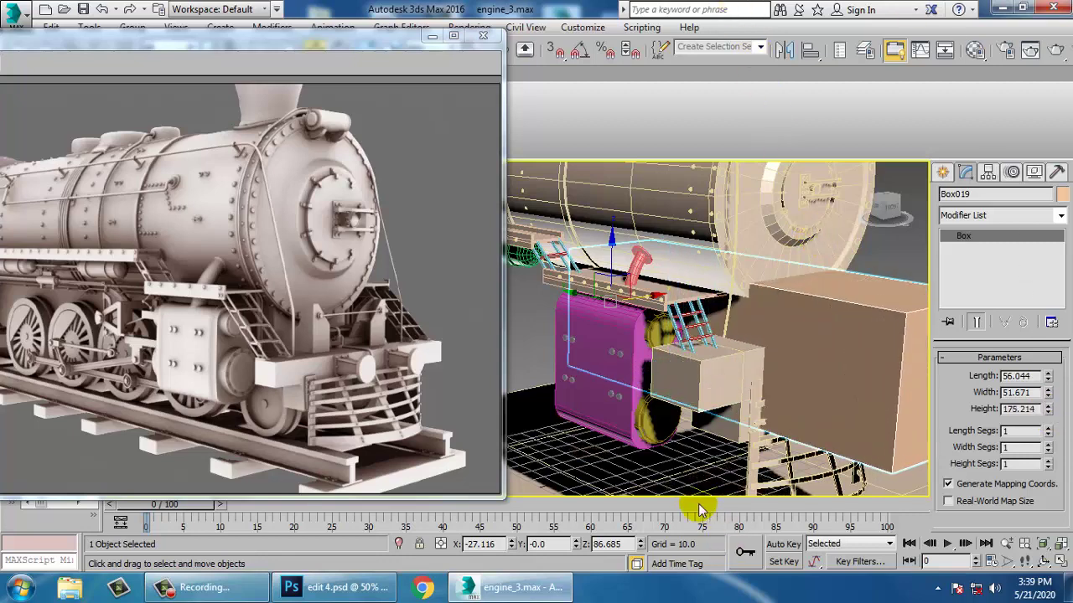
scroll(728, 293, down, 8)
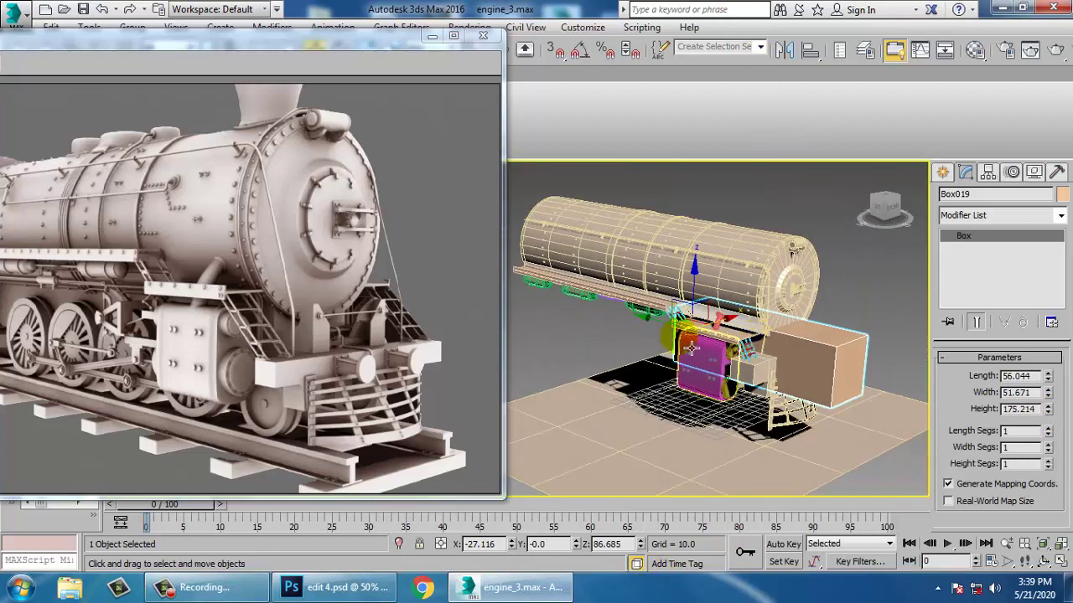
Move the long box back along Y to about 193.2 so it sits beneath the boiler
drag(664, 332, 513, 283)
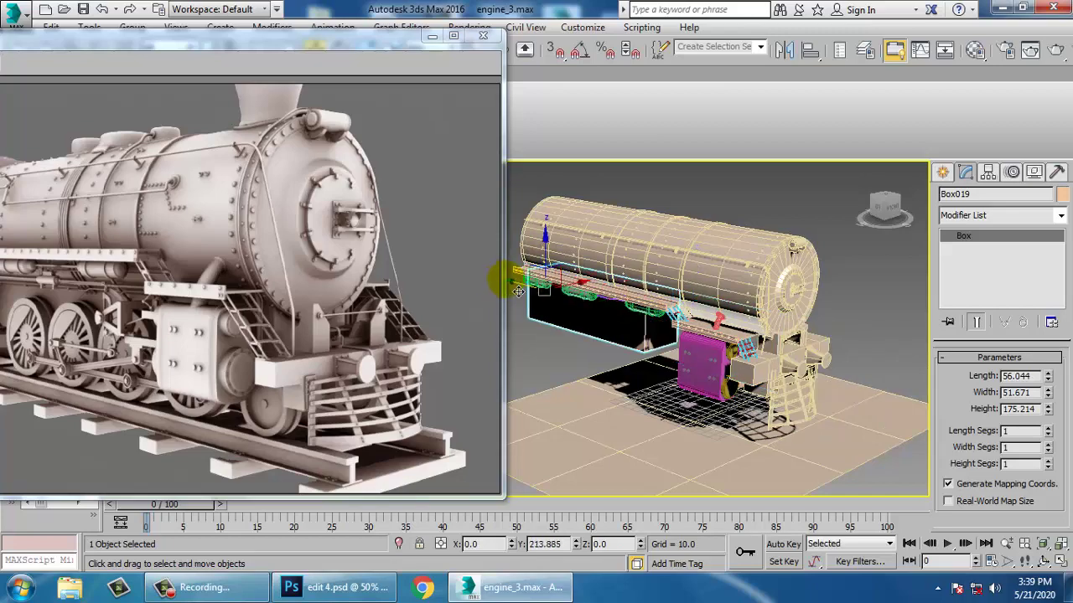
scroll(549, 286, up, 6)
alt+middle_drag(549, 286, 643, 317)
scroll(649, 263, down, 6)
scroll(693, 300, up, 5)
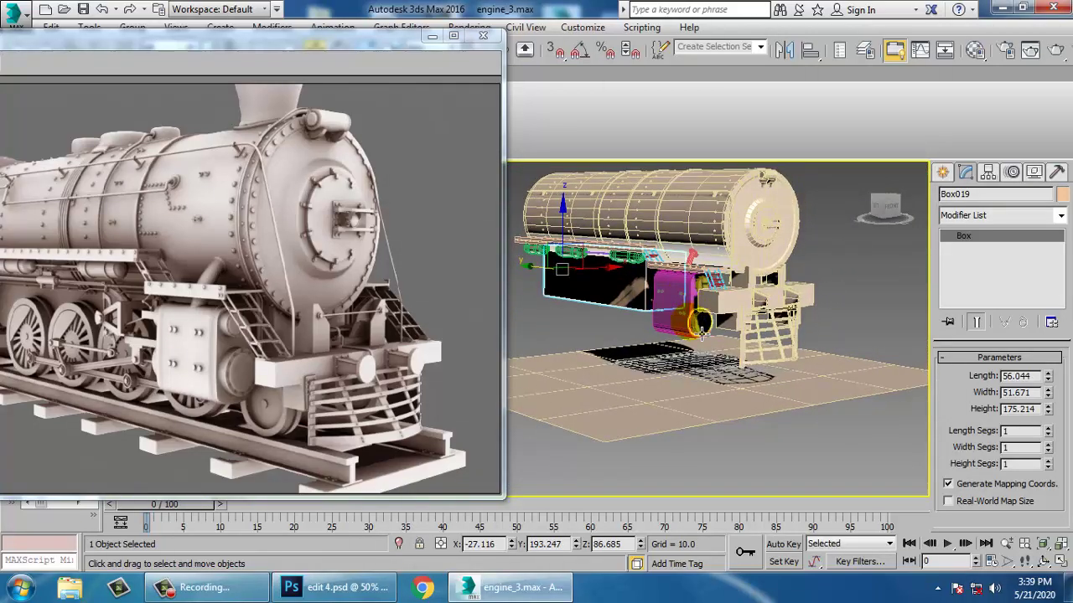
Set the height of the box beneath the boiler to about 274.9, extending it towards the front buffer beam
middle_drag(700, 339, 716, 350)
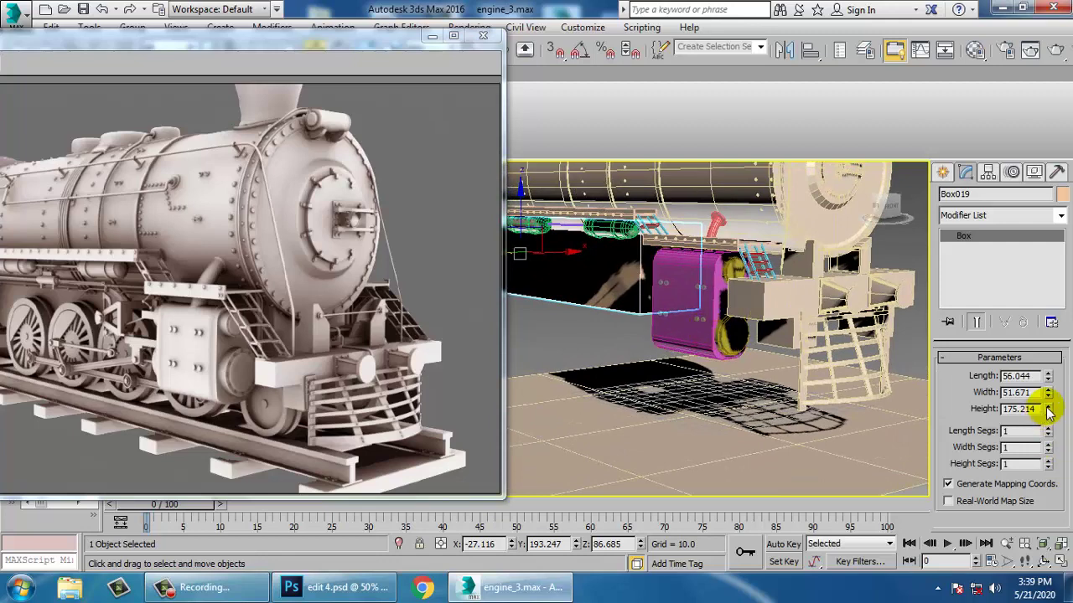
mouse_move(1039, 373)
mouse_down()
mouse_move(1030, 362)
mouse_move(1057, 381)
mouse_up()
mouse_move(846, 388)
alt+middle_down()
mouse_move(751, 386)
mouse_move(854, 382)
alt+middle_up()
mouse_move(792, 350)
middle_down()
mouse_move(761, 390)
mouse_move(783, 377)
mouse_move(872, 375)
middle_up()
key(F3)
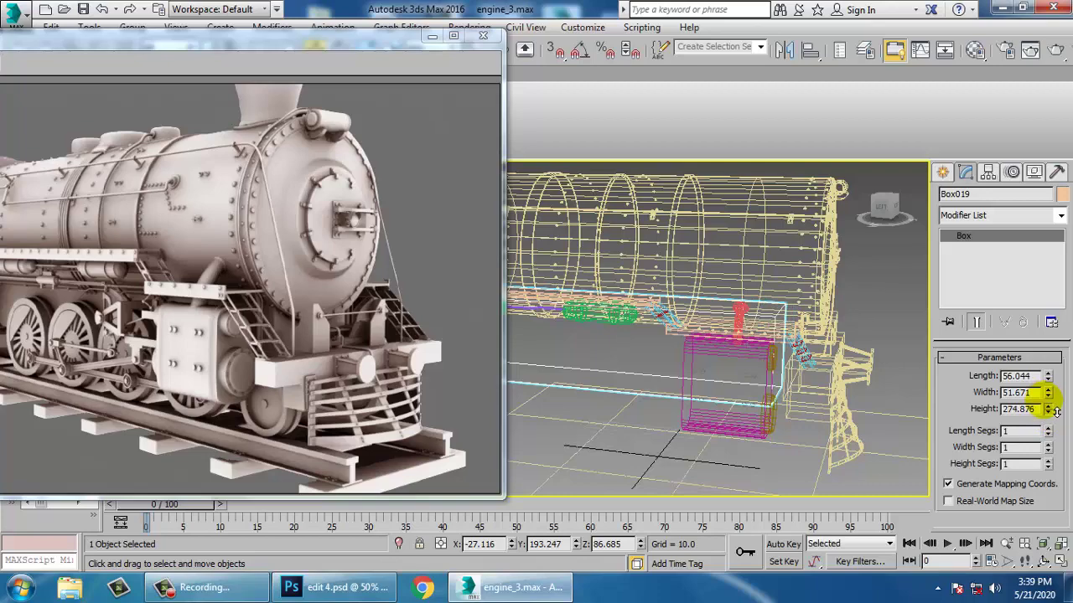
key(F3)
Move the box along X to about -26.3 in the Front view to centre it under the boiler
mouse_move(853, 359)
alt+middle_down()
mouse_move(824, 352)
mouse_move(829, 368)
mouse_move(780, 351)
alt+middle_up()
key(alt+w)
middle_click(789, 230)
key(alt+w)
middle_drag(708, 201, 759, 206)
middle_drag(675, 320, 776, 362)
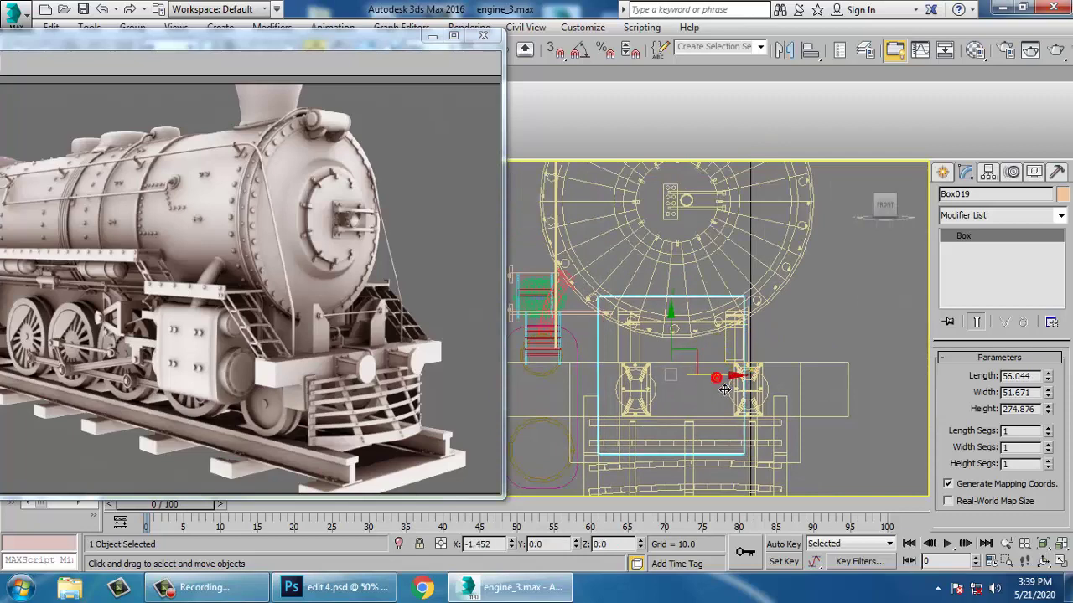
key(alt+w)
right_click(731, 385)
key(alt+w)
alt+middle_drag(731, 385, 817, 394)
Draw a wheel cylinder of radius about 24.8 and height about 5.5 near the cylinder block in the Left view, and lower it to Z about 43.8
key(alt+w)
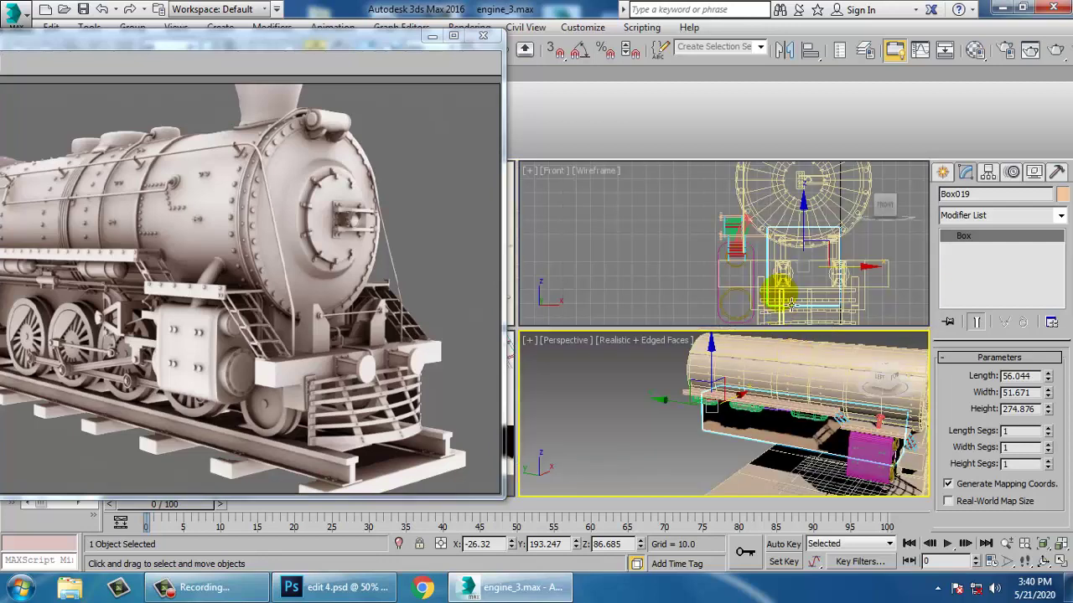
drag(503, 335, 402, 340)
click(491, 429)
key(alt+w)
middle_drag(658, 426, 623, 391)
scroll(622, 360, down, 3)
key(F3)
scroll(754, 395, down, 3)
scroll(755, 398, down, 1)
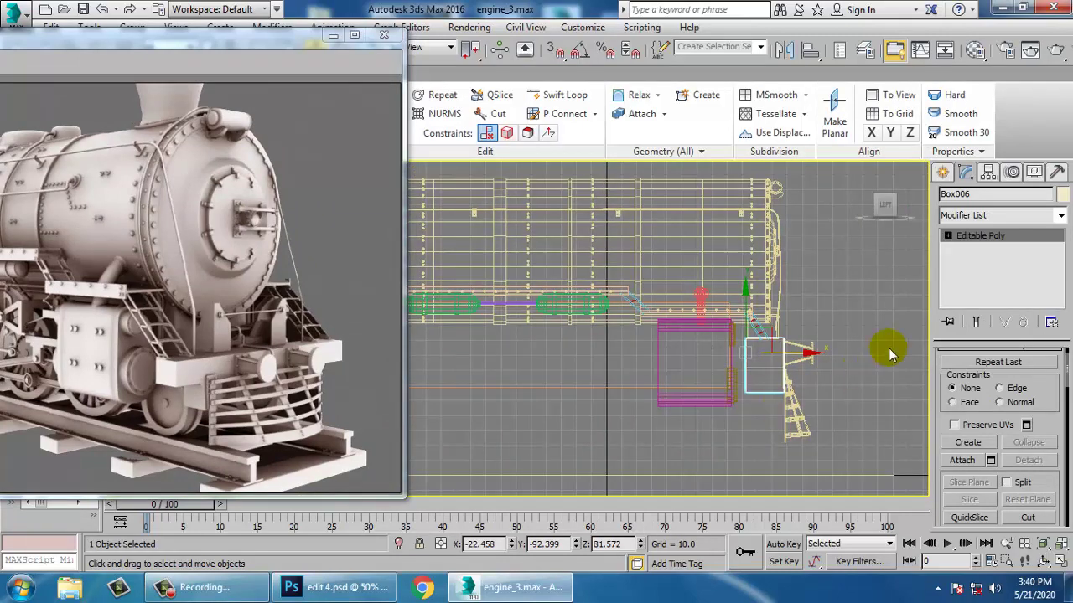
click(945, 171)
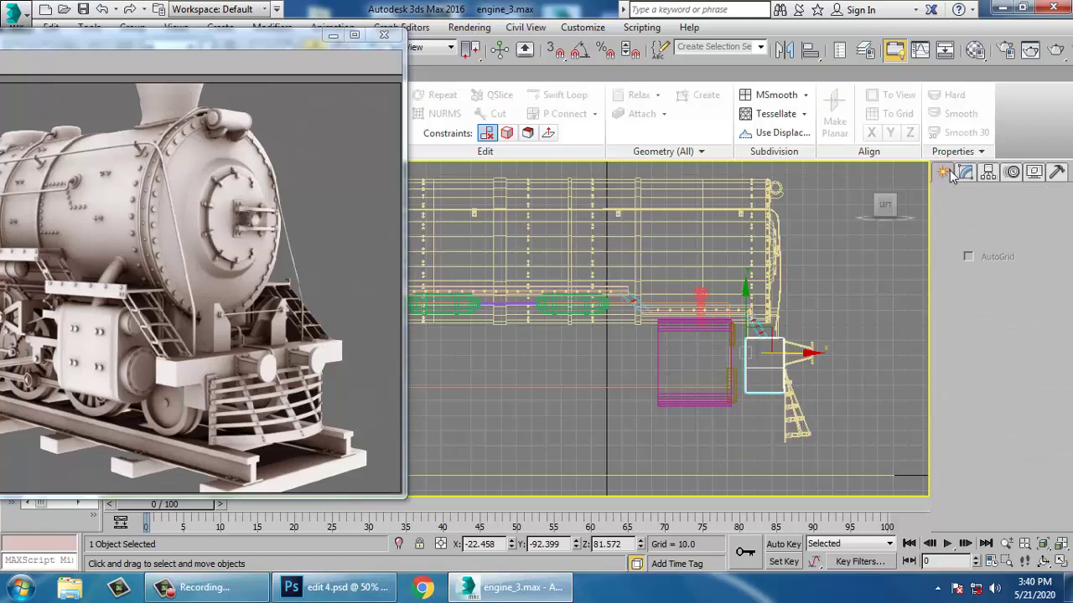
click(972, 306)
scroll(677, 416, up, 3)
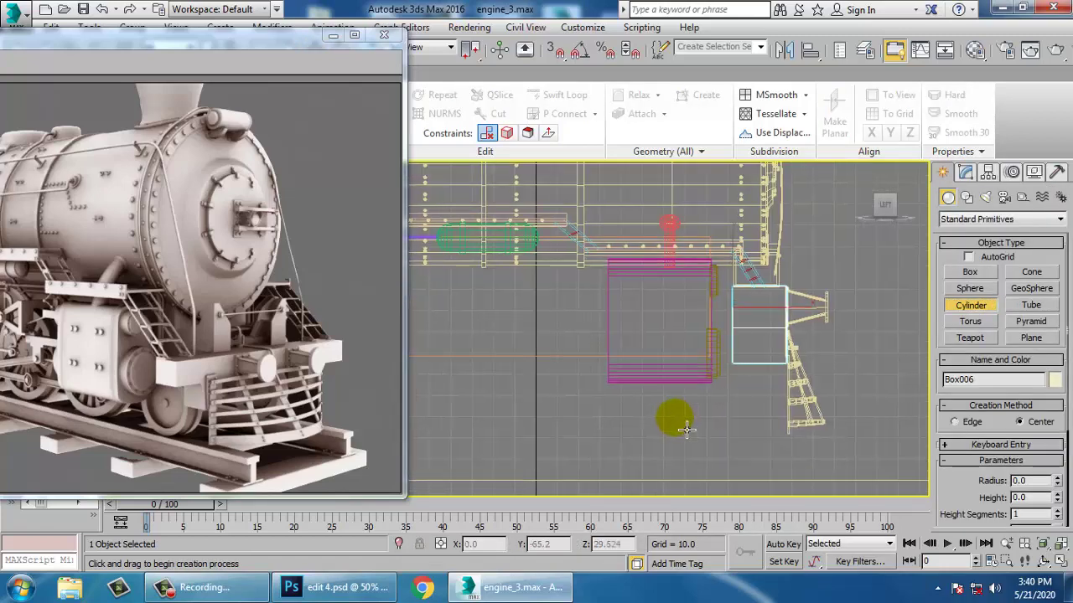
drag(725, 383, 761, 423)
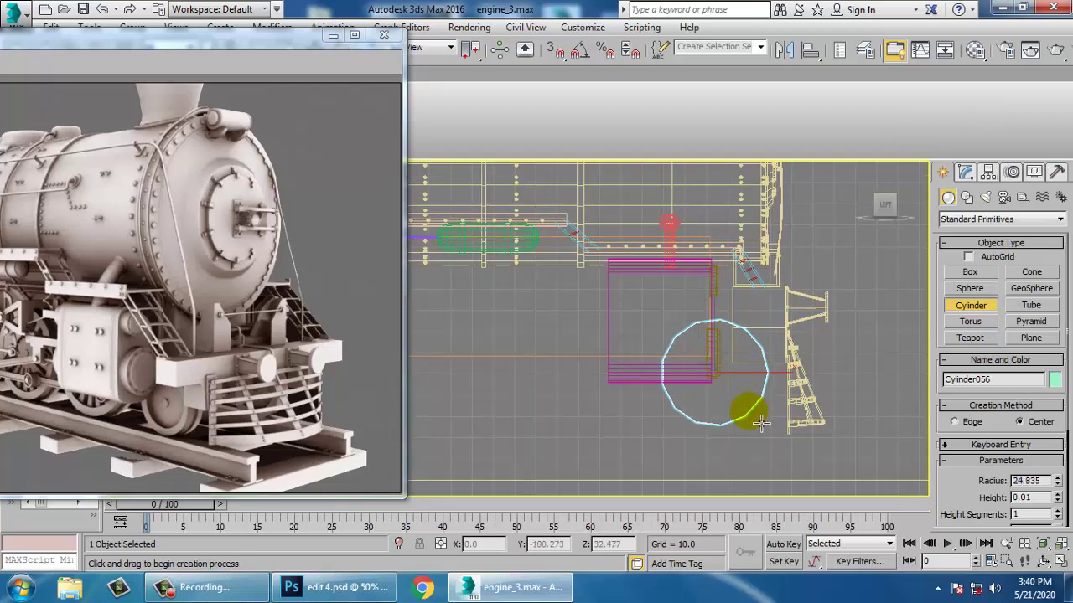
click(765, 410)
key(w)
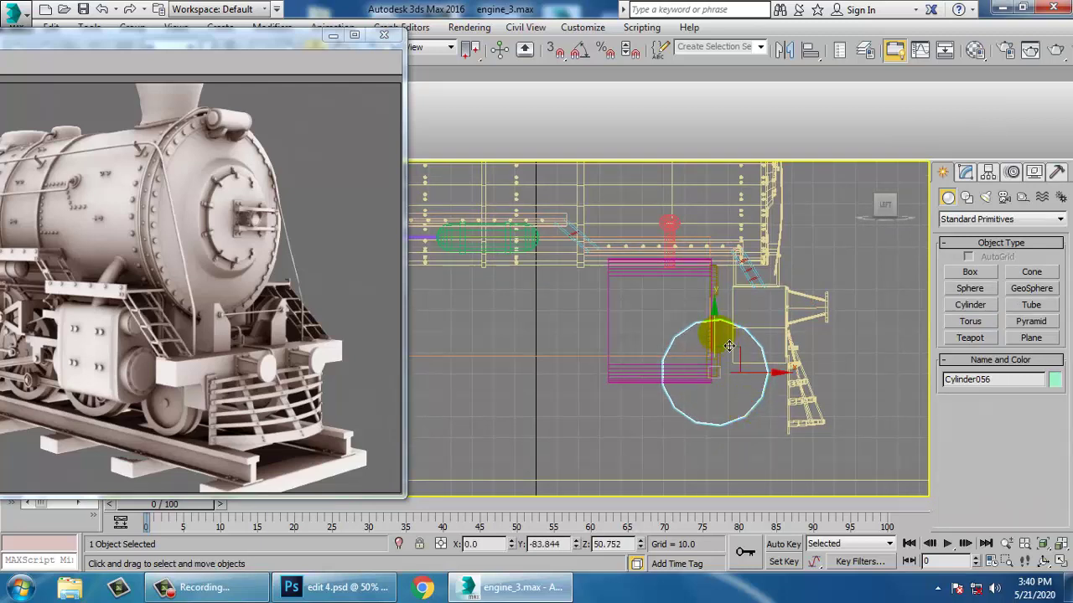
drag(733, 346, 734, 359)
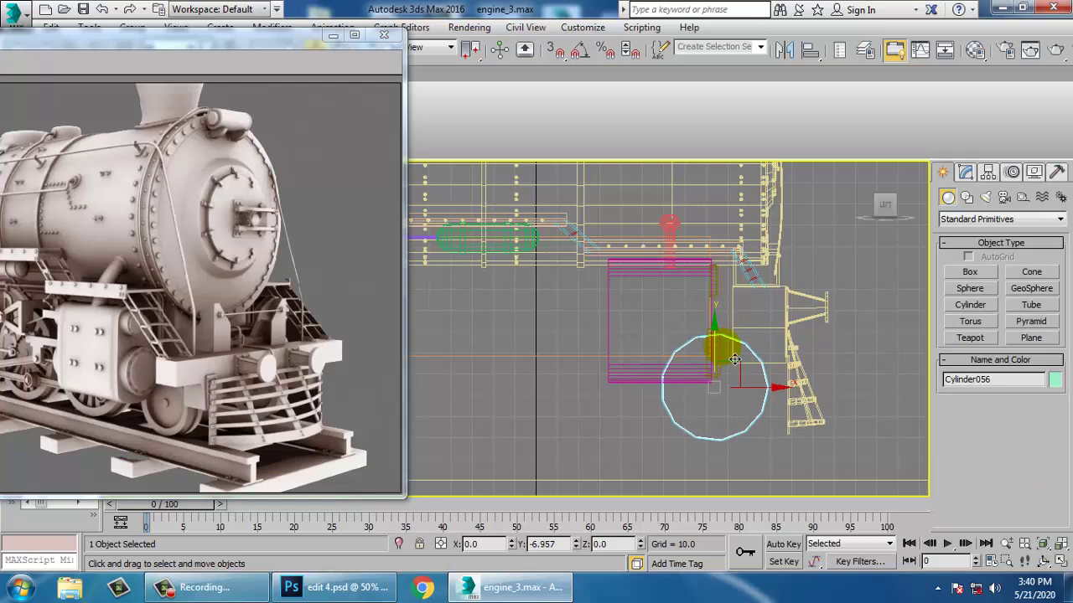
Move the wheel cylinder to X about -56.5 and Y about -68.1, on the cylinder block's side behind the front grille
key(alt+w)
right_click(733, 374)
key(alt+w)
alt+middle_drag(734, 374, 651, 341)
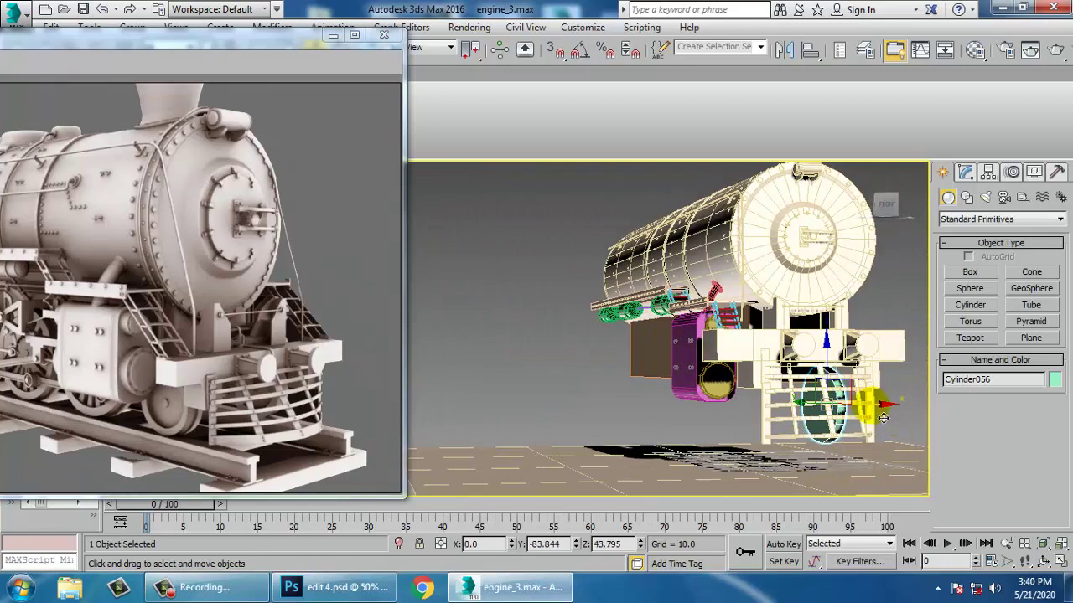
drag(869, 416, 764, 416)
alt+middle_drag(763, 416, 851, 371)
scroll(710, 408, up, 4)
drag(638, 316, 583, 315)
alt+middle_drag(582, 310, 680, 325)
drag(680, 320, 709, 311)
Set the wheel cylinder's sides to 30 and convert it to an Editable Poly
key(alt+w)
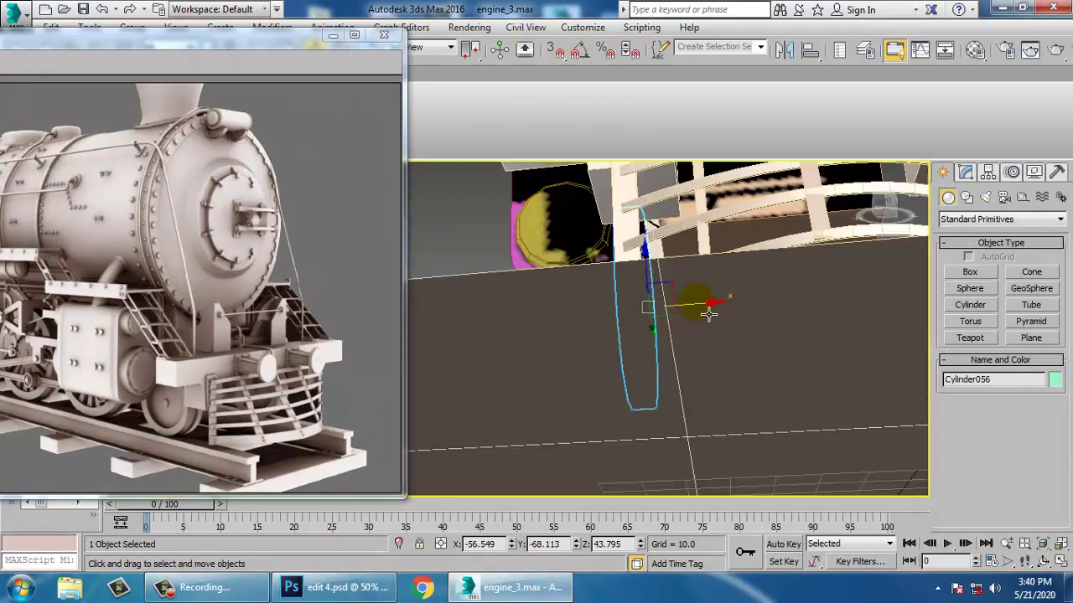
click(466, 414)
key(alt+w)
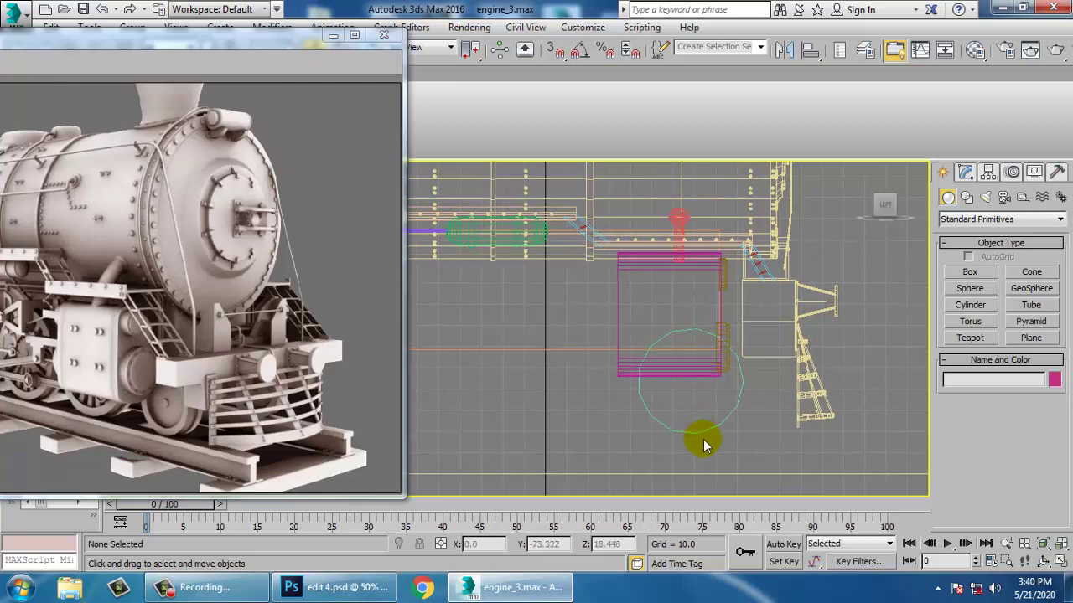
click(708, 437)
scroll(709, 436, up, 2)
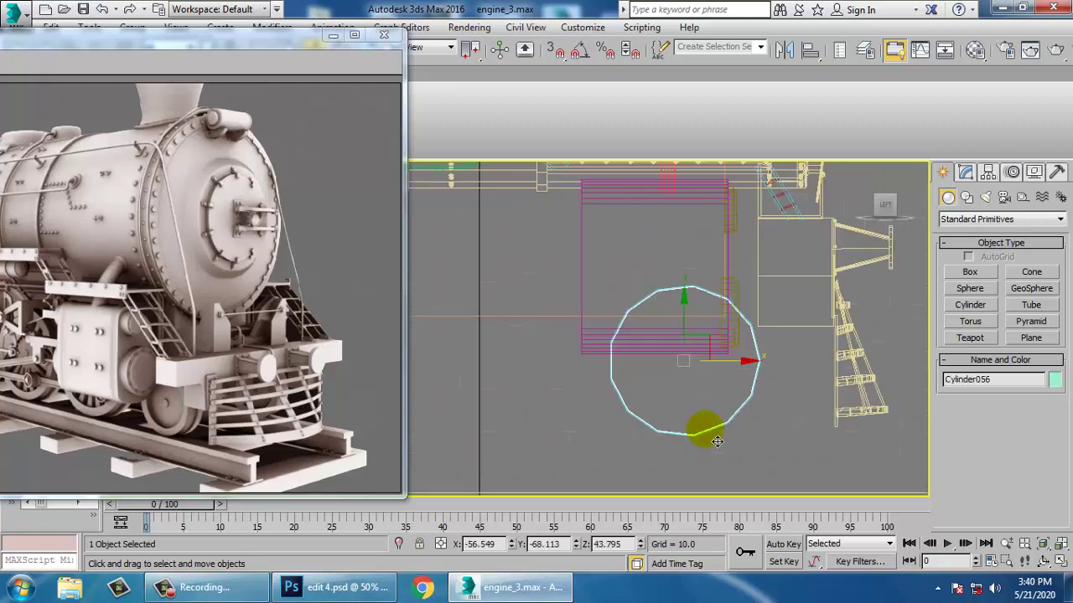
click(964, 173)
click(1056, 442)
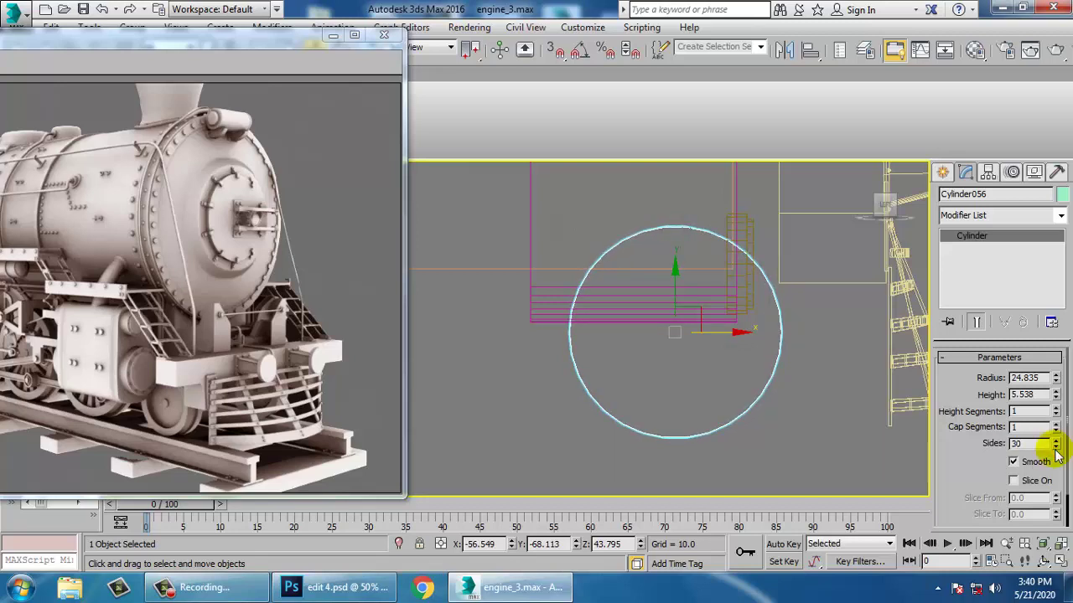
right_click(742, 408)
mouse_move(813, 568)
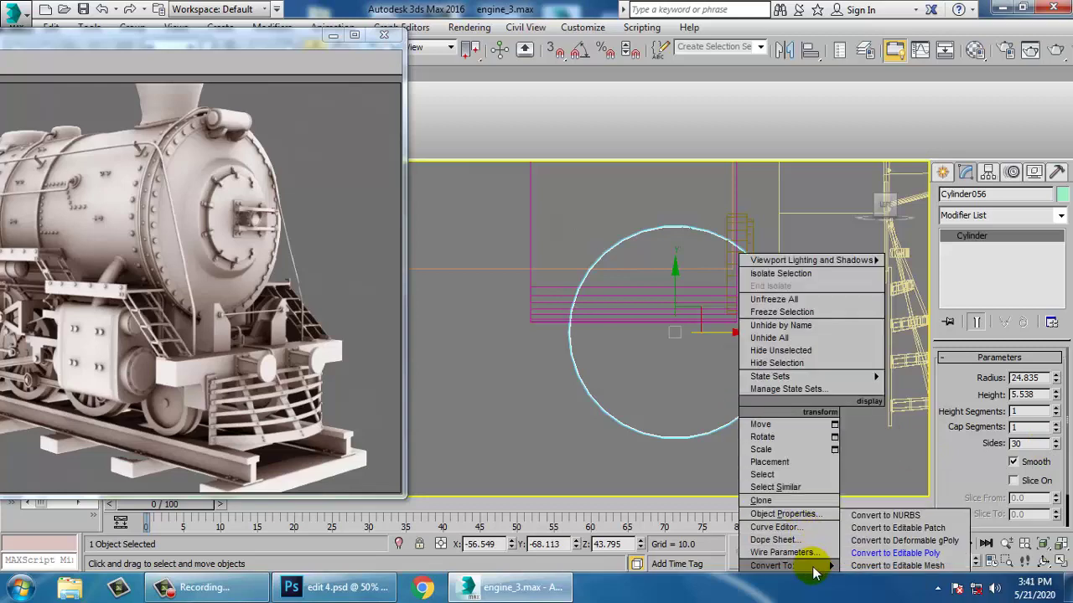
click(895, 553)
Assign the beige 01 - Default material to all objects in the scene and clear the selection
key(alt+w)
key(alt+w)
scroll(859, 418, down, 10)
key(ctrl+a)
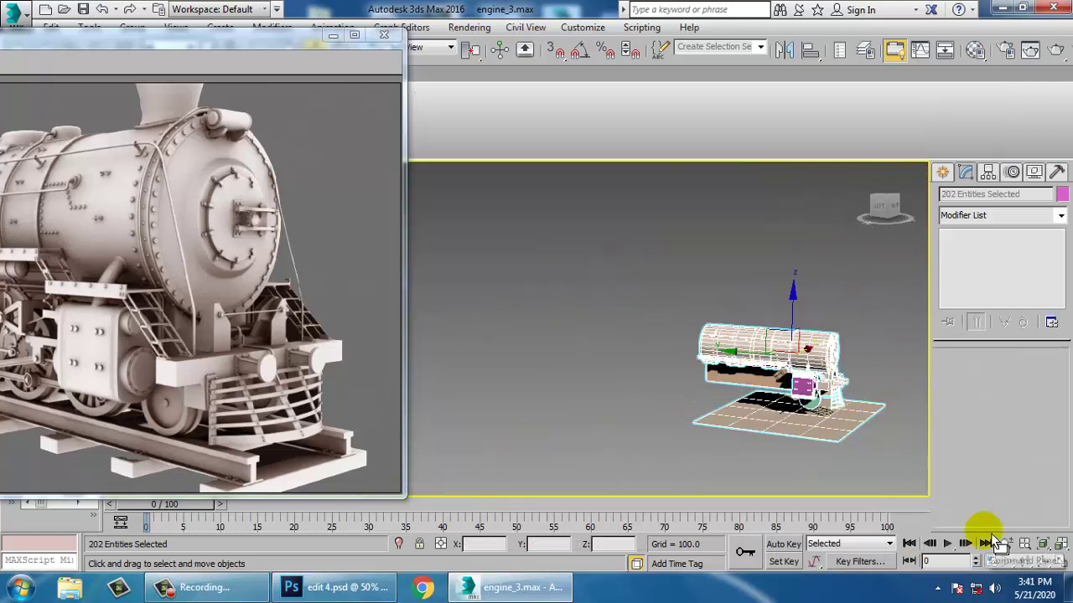
key(m)
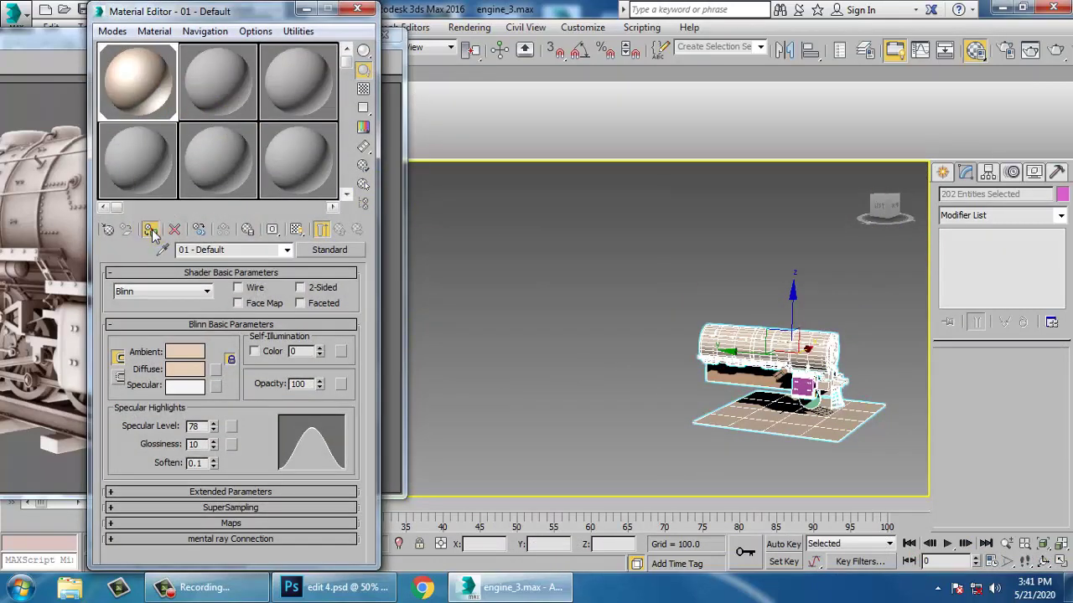
click(151, 231)
click(357, 9)
click(819, 321)
Inset the wheel's outer face polygon by about 3.5
scroll(818, 319, up, 10)
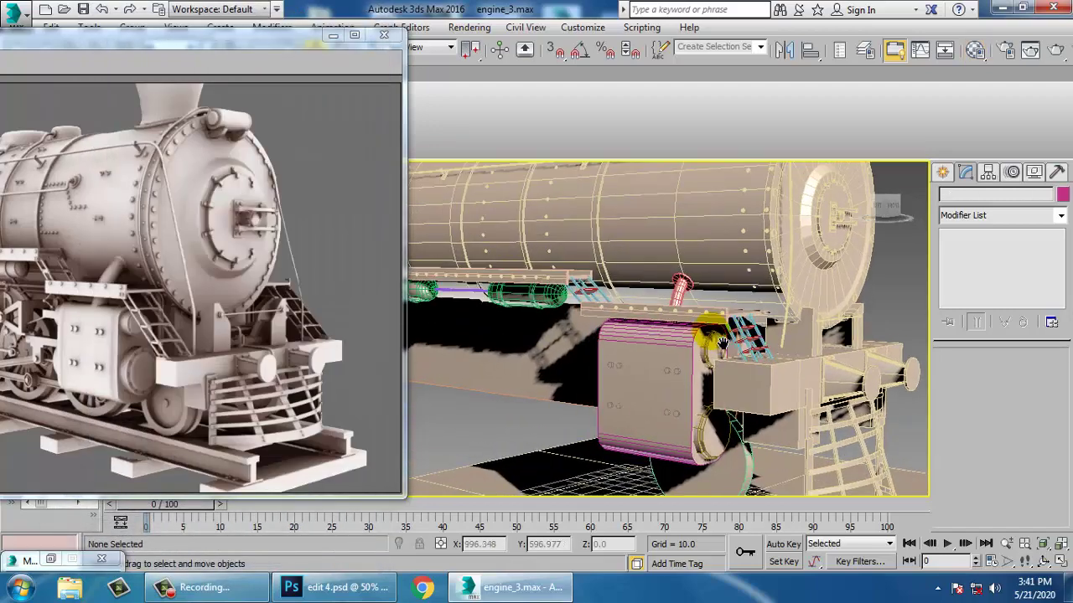
click(727, 451)
middle_drag(726, 451, 724, 362)
scroll(709, 342, up, 4)
key(2)
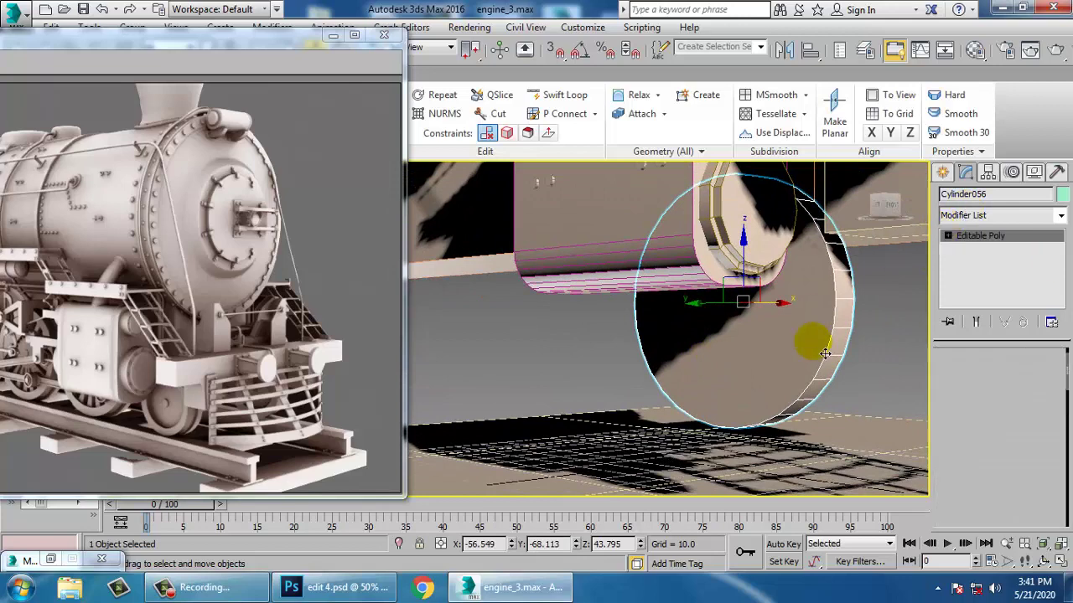
key(4)
click(775, 364)
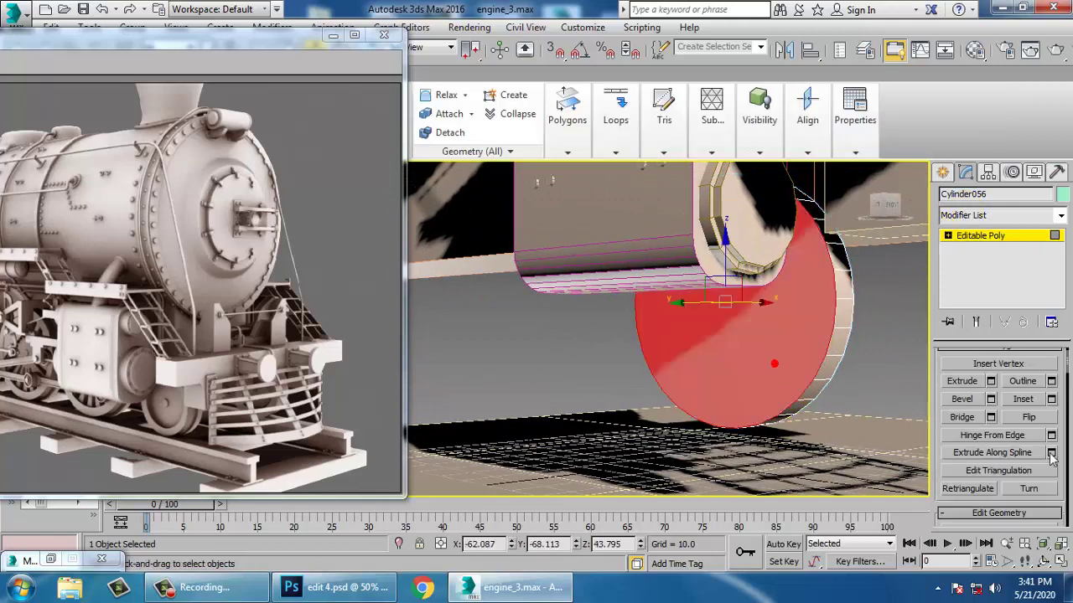
click(1051, 400)
drag(533, 366, 522, 356)
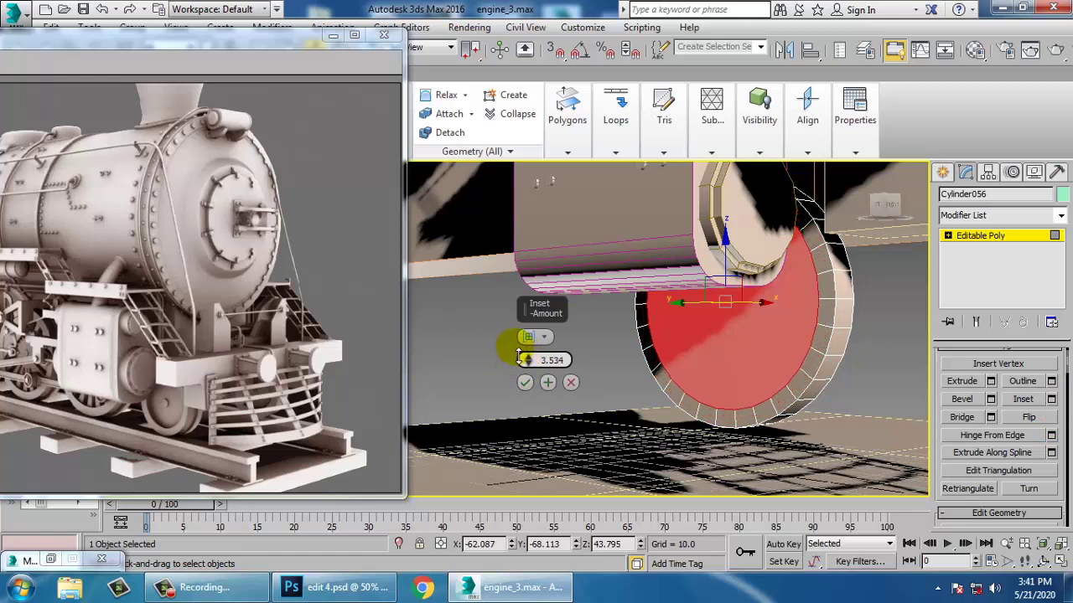
click(526, 383)
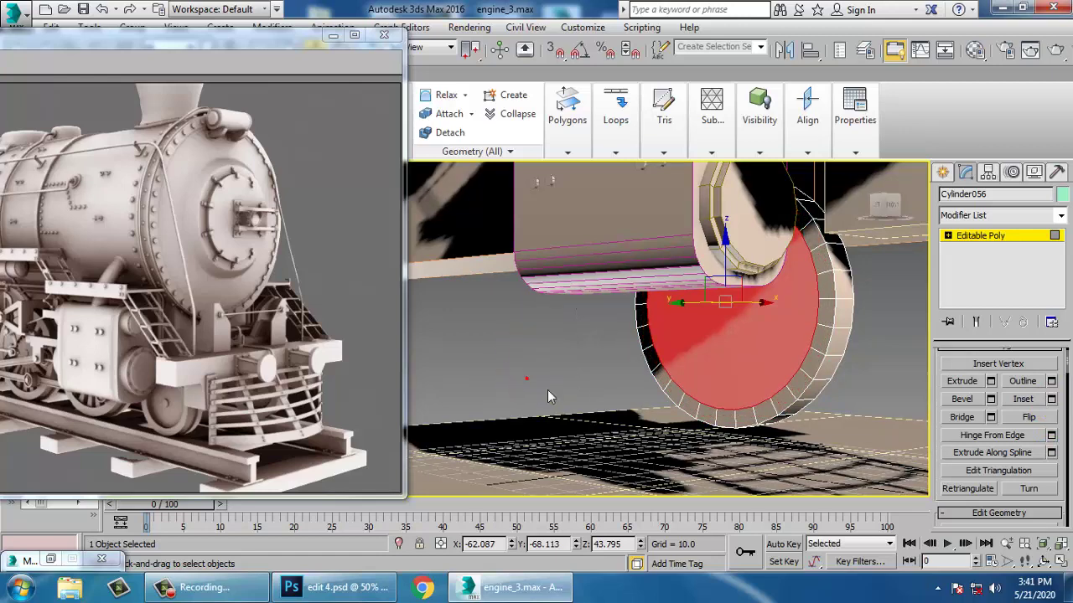
Extrude the inset wheel face inward by about -2.5 and adjust it along X to about -59.3
click(990, 382)
drag(527, 360, 546, 432)
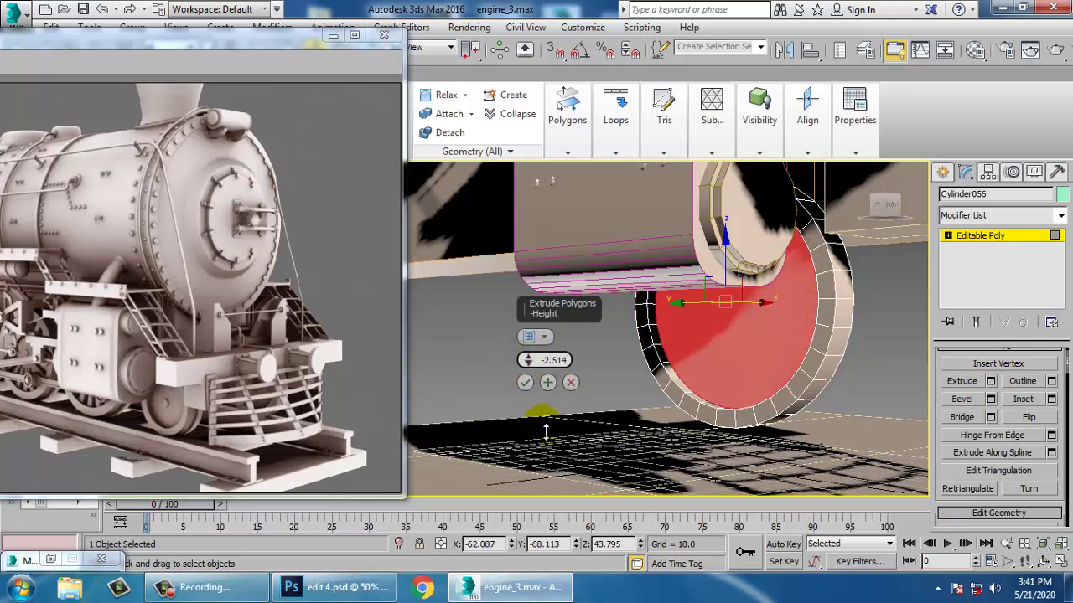
click(525, 382)
scroll(522, 445, up, 3)
scroll(740, 383, up, 4)
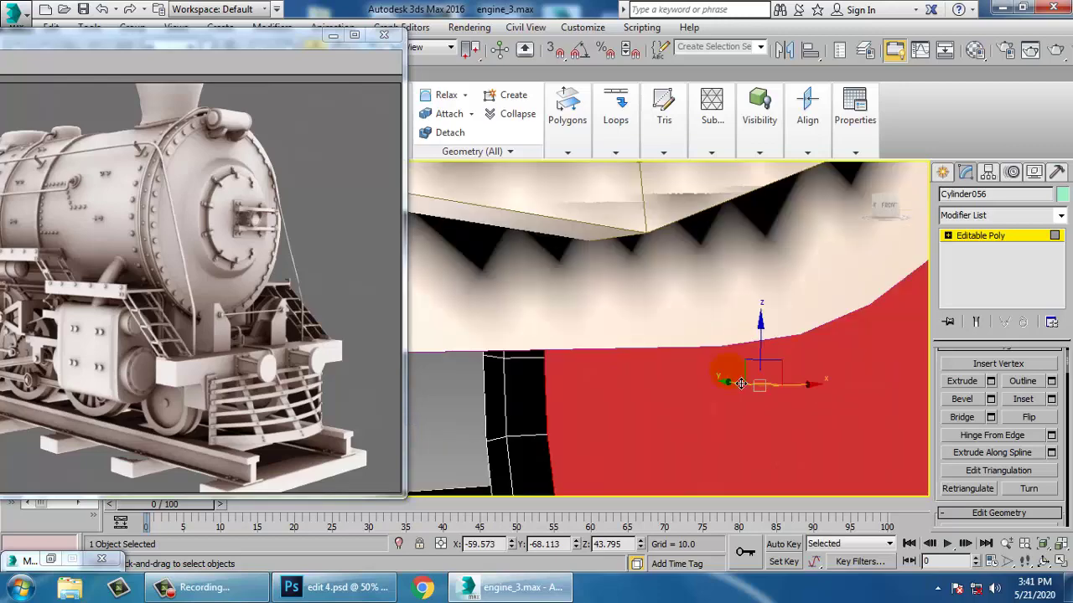
scroll(817, 394, down, 5)
alt+middle_drag(814, 392, 759, 371)
scroll(830, 406, up, 4)
scroll(688, 365, up, 5)
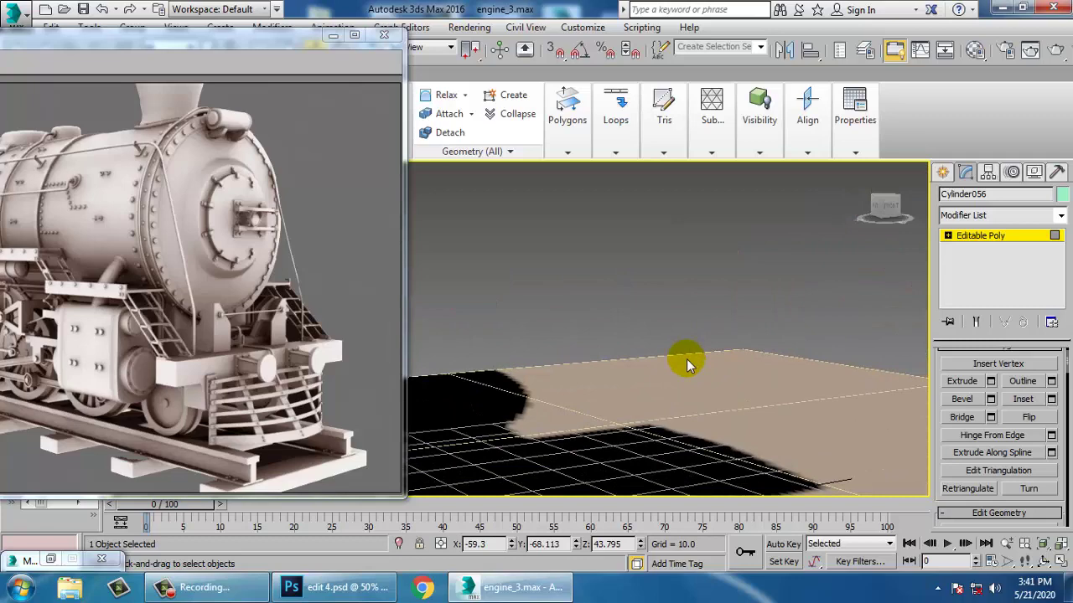
scroll(685, 369, down, 3)
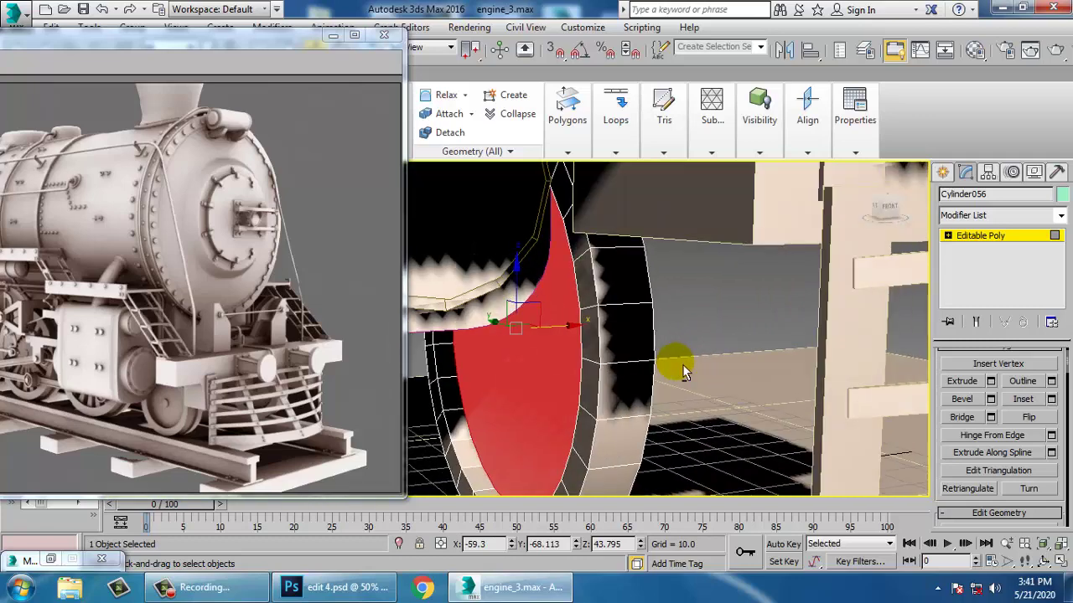
Leave polygon editing, scale the wheel thicker along X, and move it to X about -53.0
click(987, 240)
alt+middle_drag(718, 353, 649, 352)
key(r)
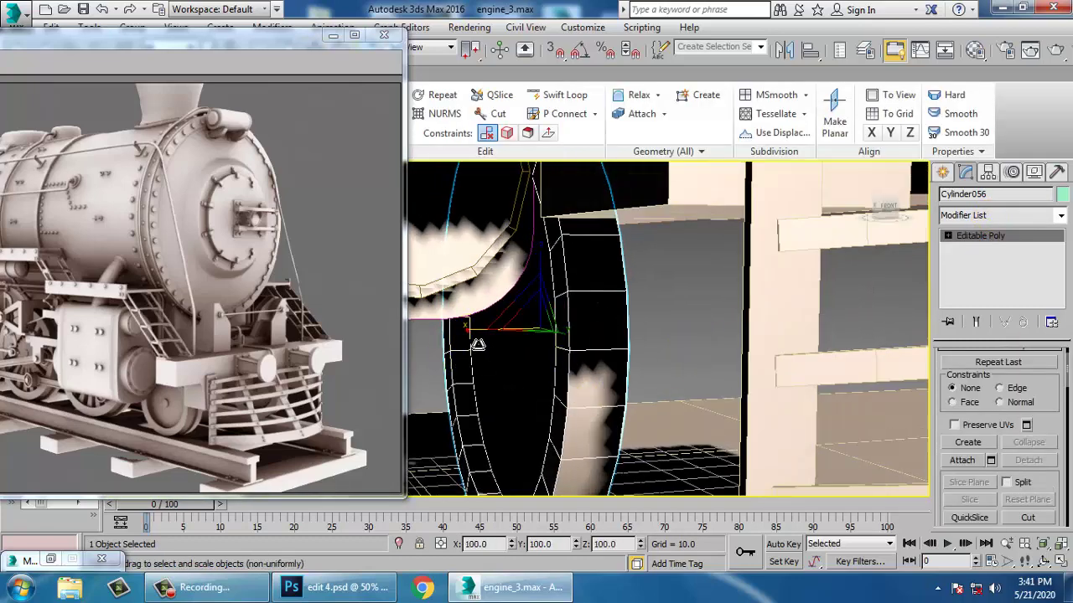
drag(470, 334, 445, 336)
key(w)
alt+middle_drag(515, 341, 591, 338)
drag(595, 330, 627, 327)
Insert an edge loop with Swift Loop around the wheel's tread, close to its inner rim edge
alt+middle_drag(620, 328, 659, 311)
click(555, 95)
alt+middle_drag(620, 251, 646, 293)
scroll(647, 294, up, 4)
click(651, 291)
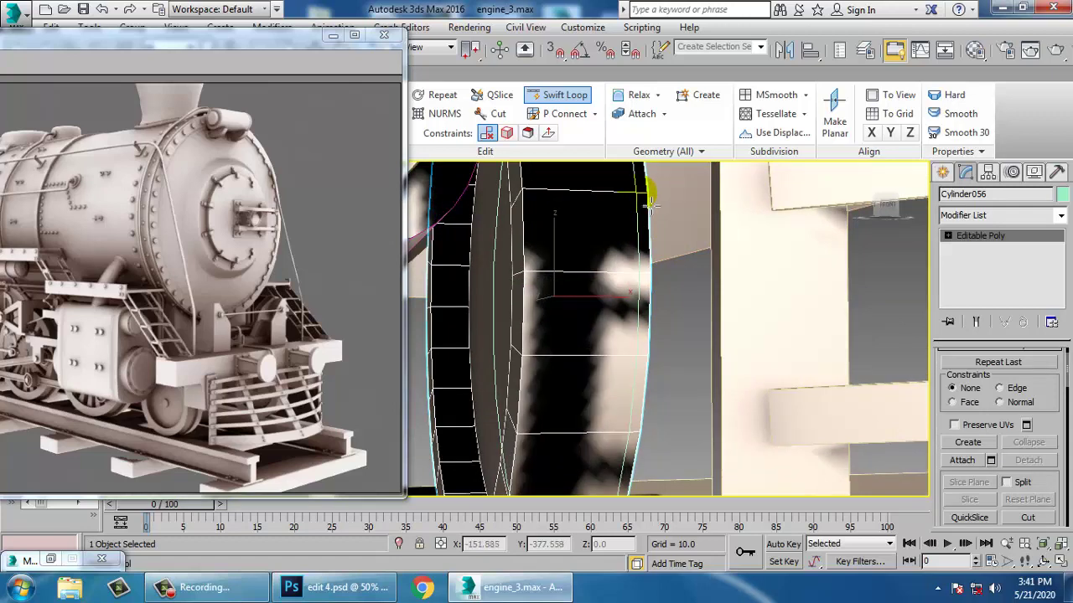
key(w)
scroll(658, 218, up, 3)
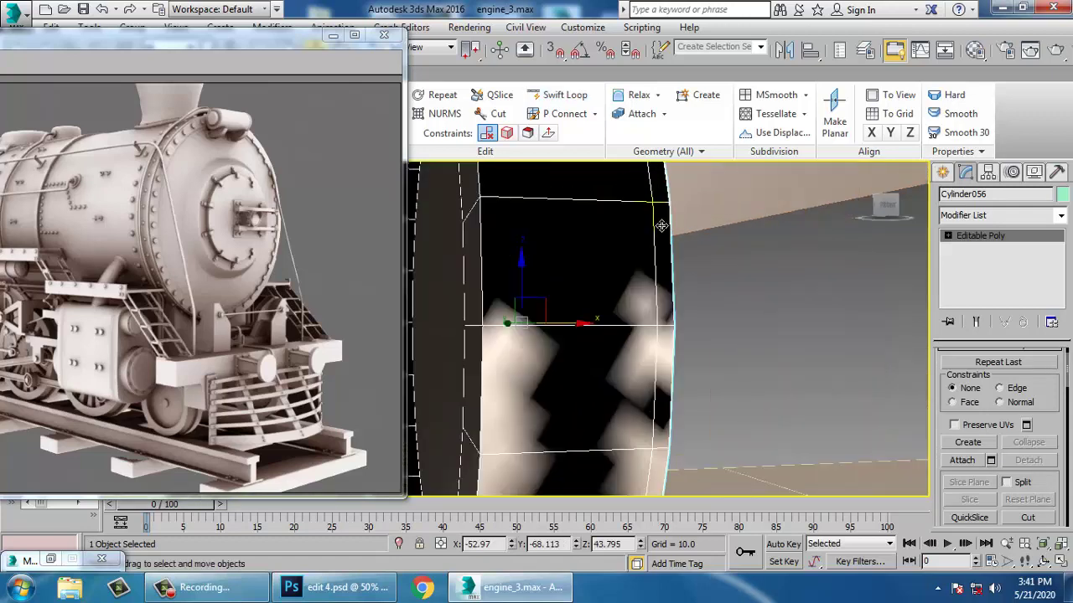
Select the full ring of narrow polygons around the wheel's tread, between the new edge loop and its inner rim edge
middle_drag(661, 225, 653, 259)
key(2)
click(659, 382)
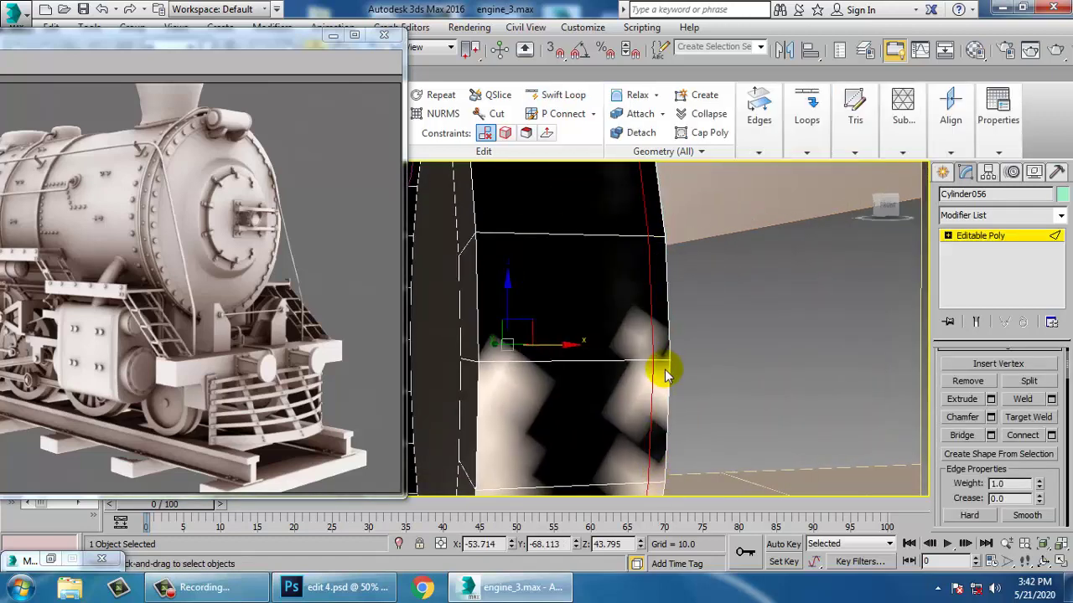
click(663, 362)
key(alt+r)
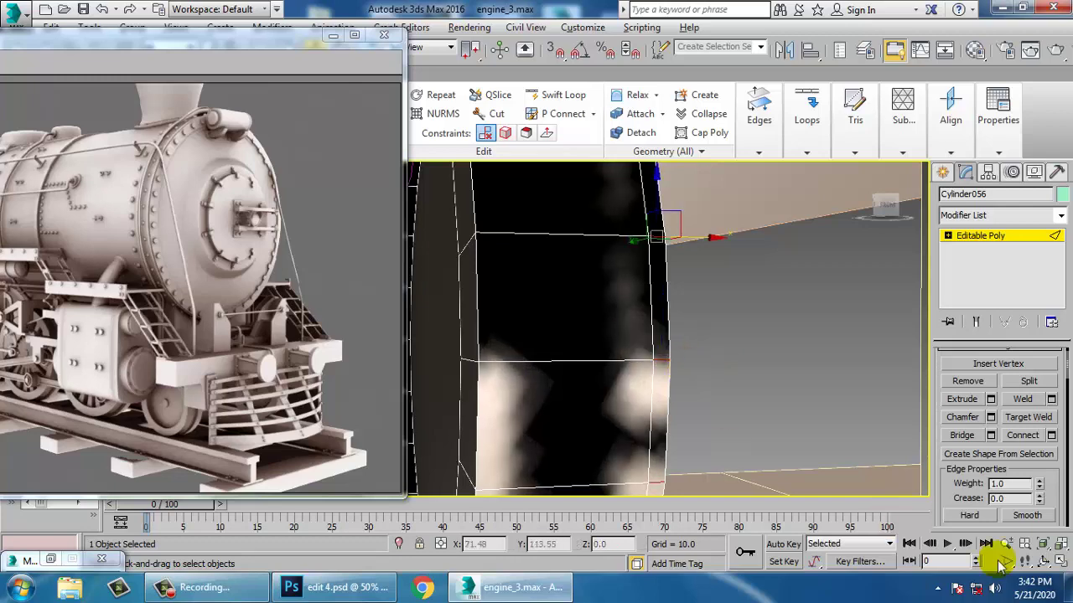
drag(1053, 485, 1025, 24)
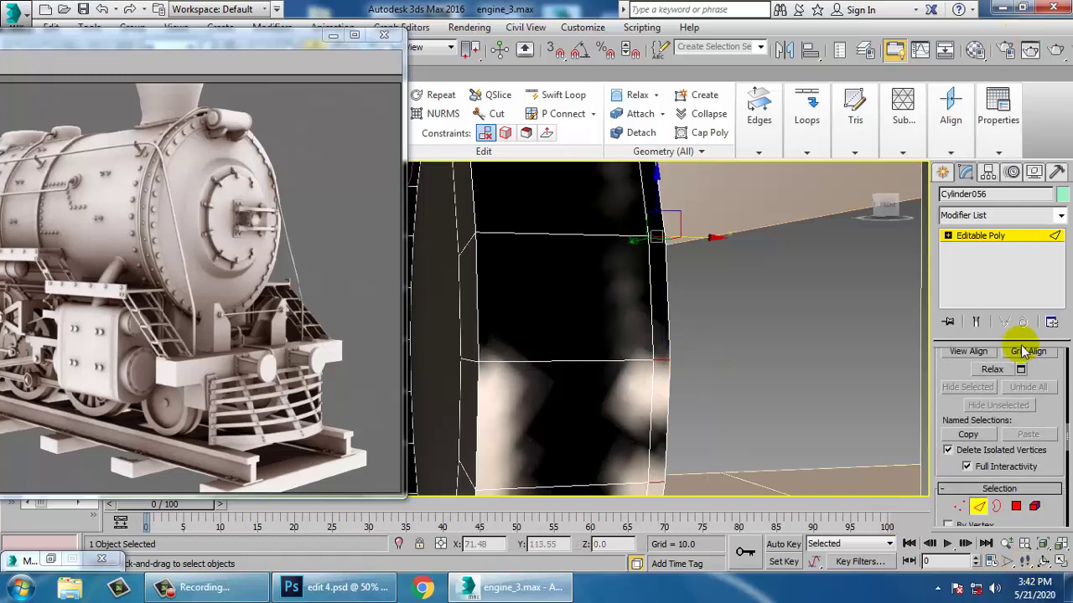
click(1016, 506)
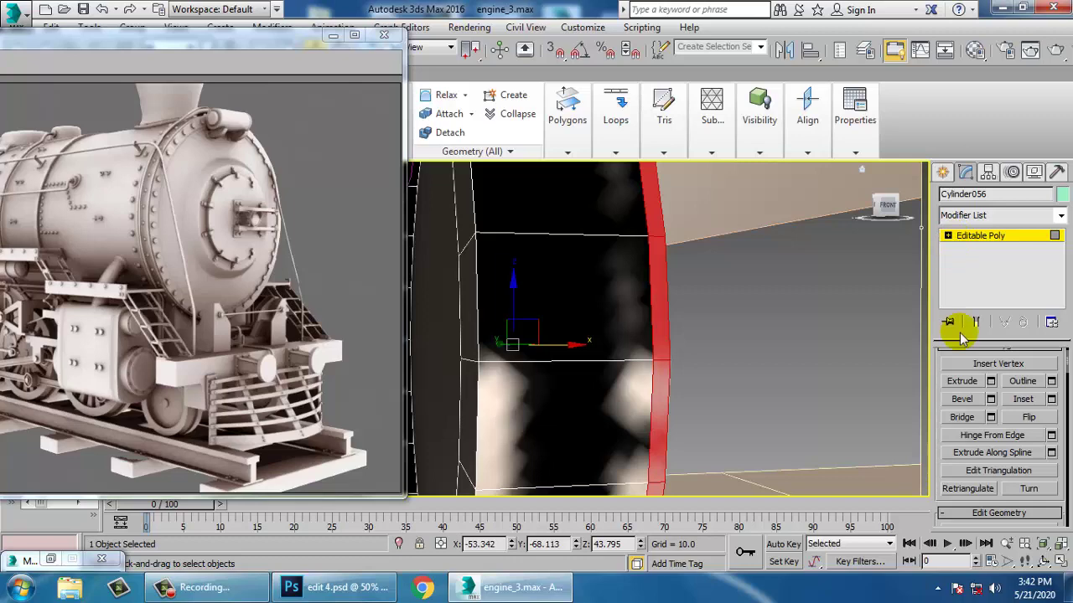
Bevel the selected polygon ring outward along local normals into a wheel flange, with height about 2.08 and outline about -0.683
click(990, 399)
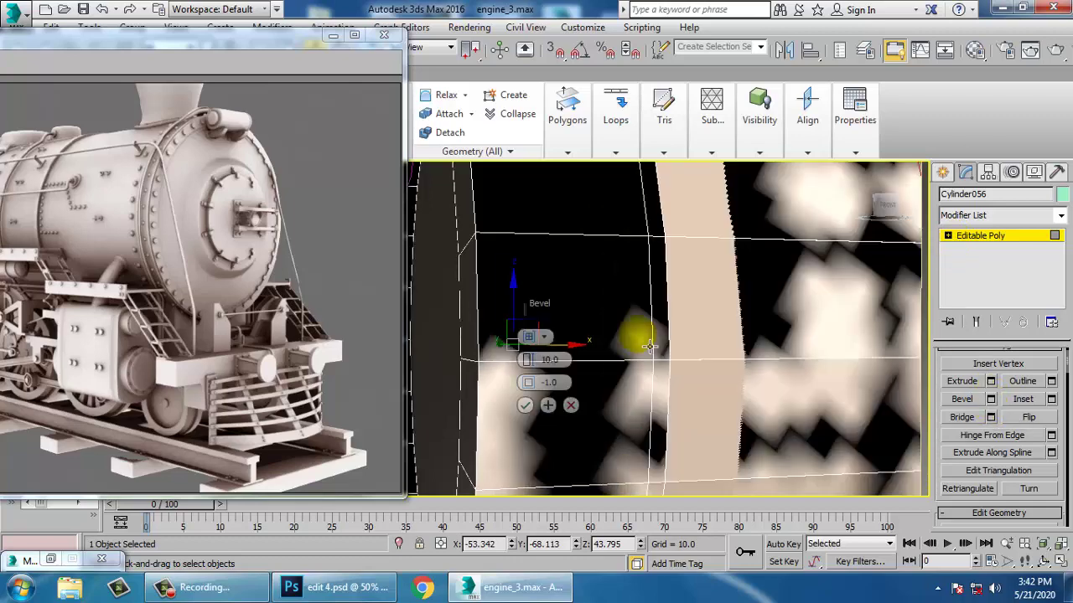
click(536, 339)
click(579, 365)
scroll(657, 307, down, 2)
alt+middle_drag(656, 307, 649, 338)
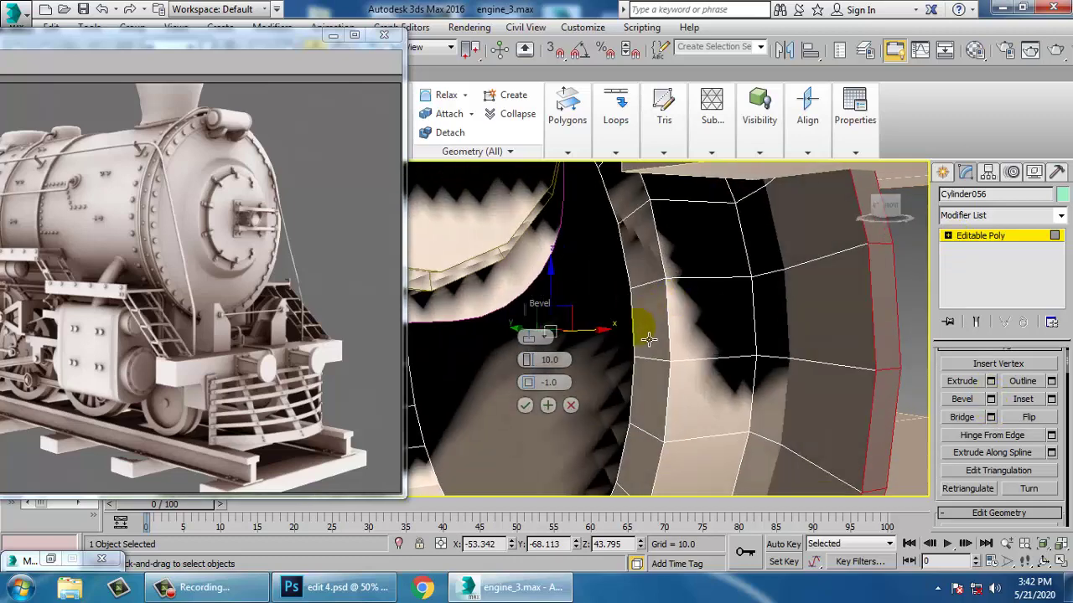
drag(528, 375, 525, 402)
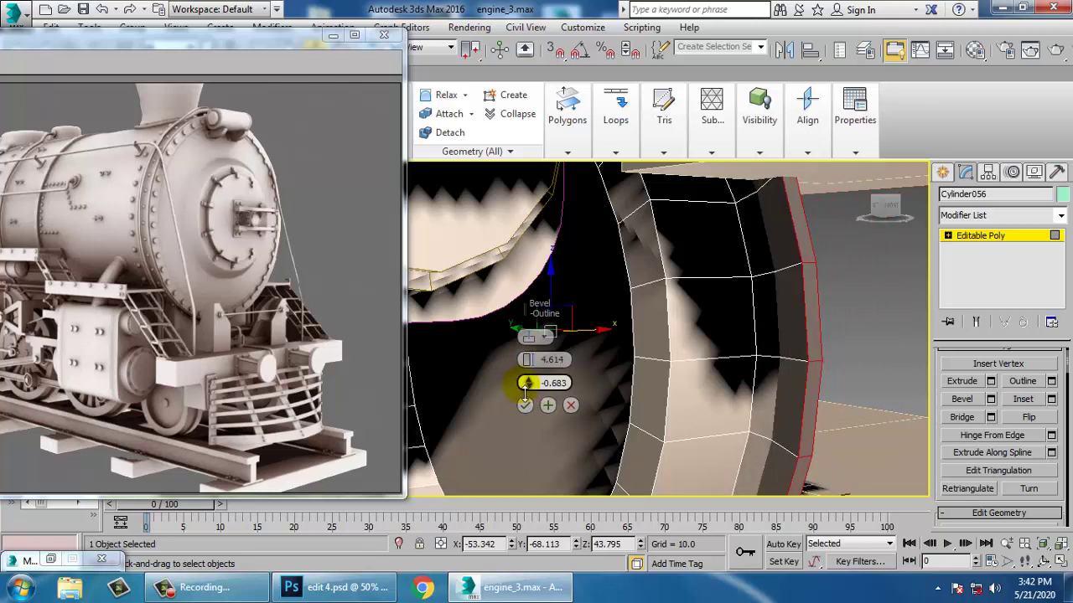
drag(525, 360, 534, 379)
alt+middle_drag(695, 321, 696, 351)
scroll(735, 307, down, 4)
scroll(695, 352, up, 3)
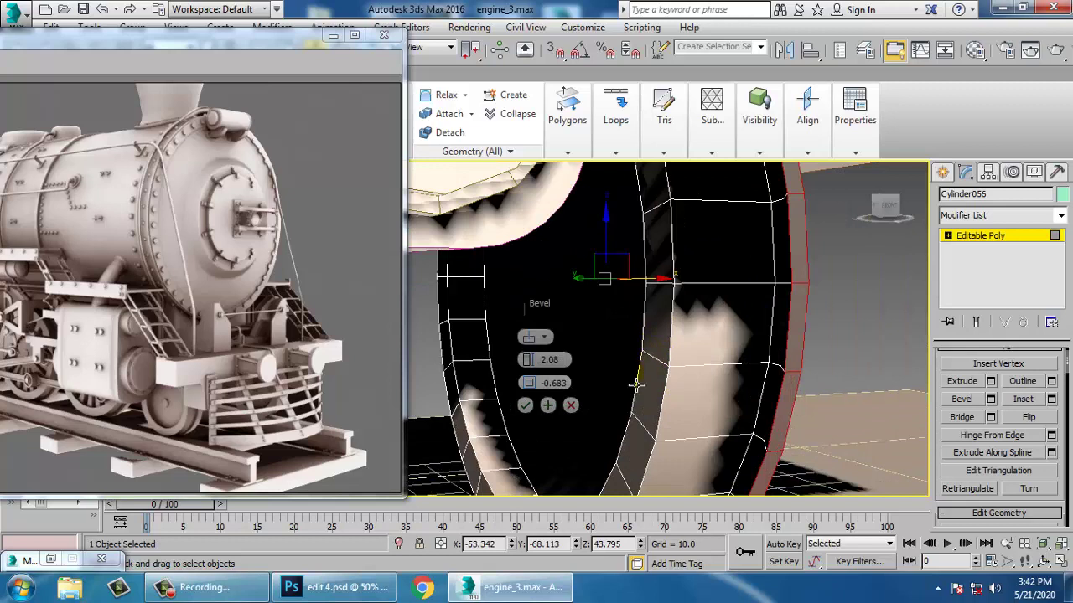
drag(529, 359, 508, 382)
key(ctrl+z)
click(526, 407)
alt+middle_drag(699, 368, 734, 367)
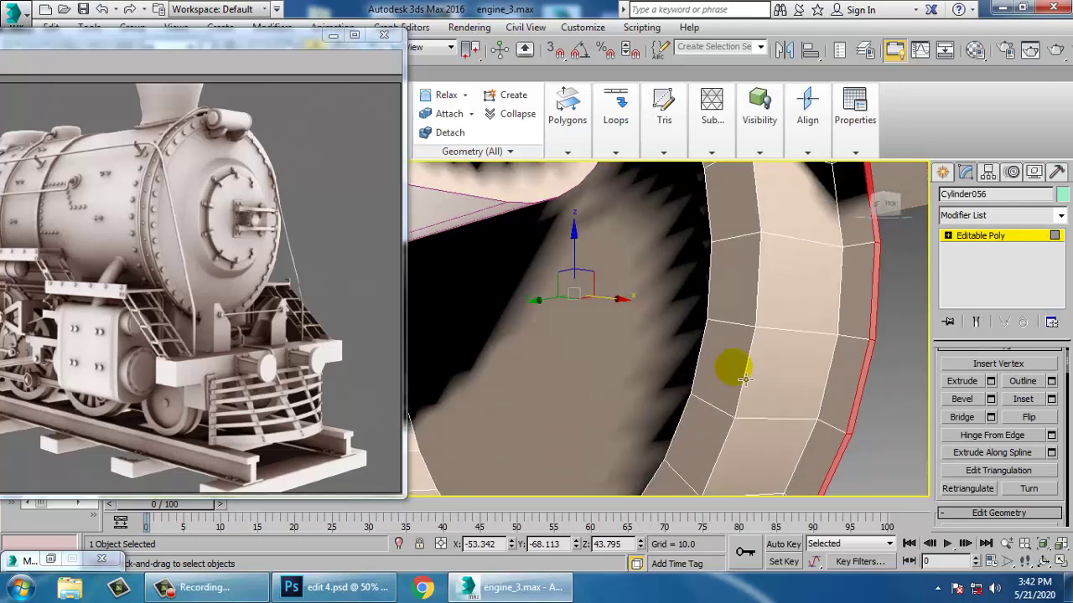
Chamfer the edge loop where the wheel's tread meets its outer face by about 0.525 with 3 connect segments
click(947, 235)
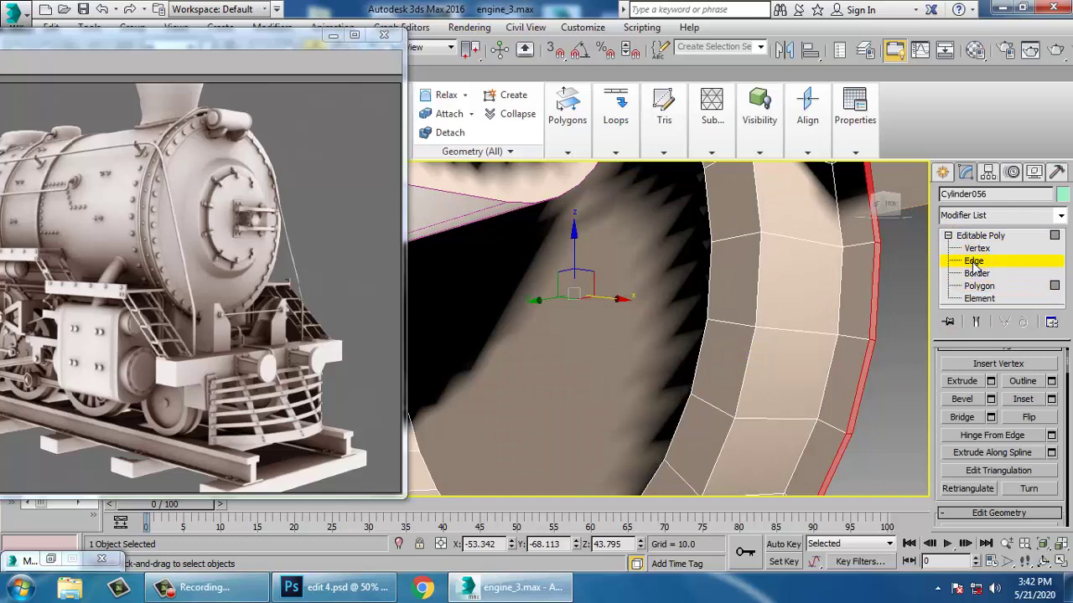
click(973, 261)
double_click(754, 312)
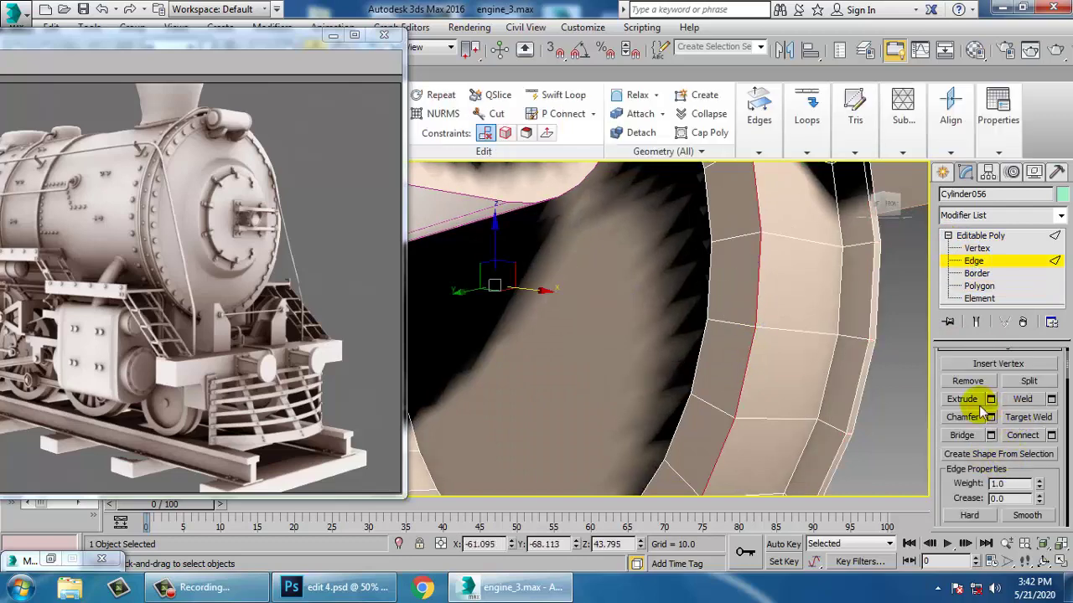
click(991, 417)
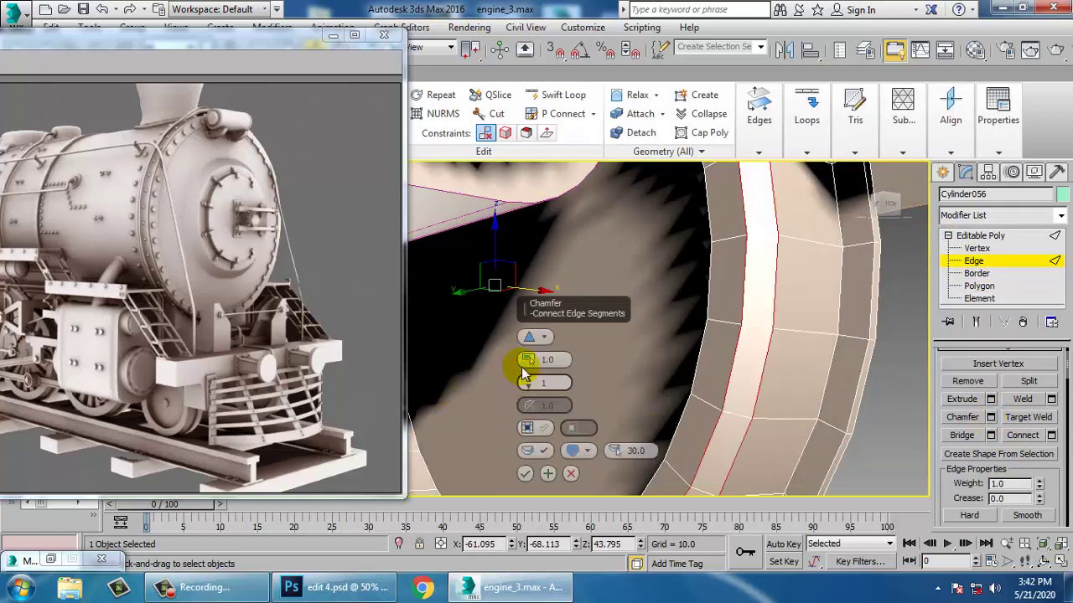
drag(526, 376, 526, 373)
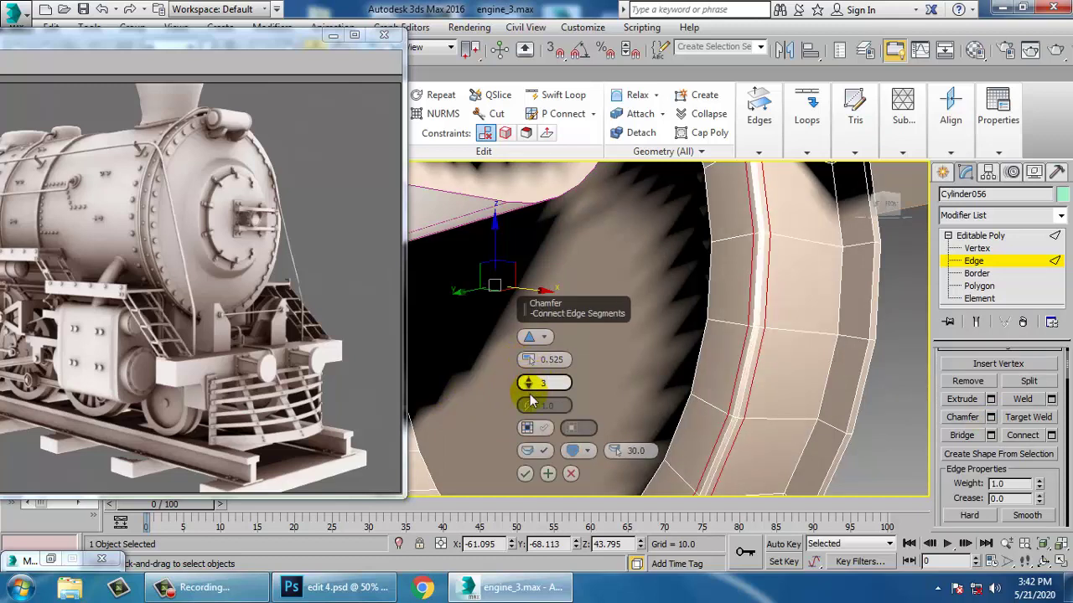
click(525, 475)
Chamfer the edge loop around the recess opening in the wheel's outer face with the same settings
double_click(704, 377)
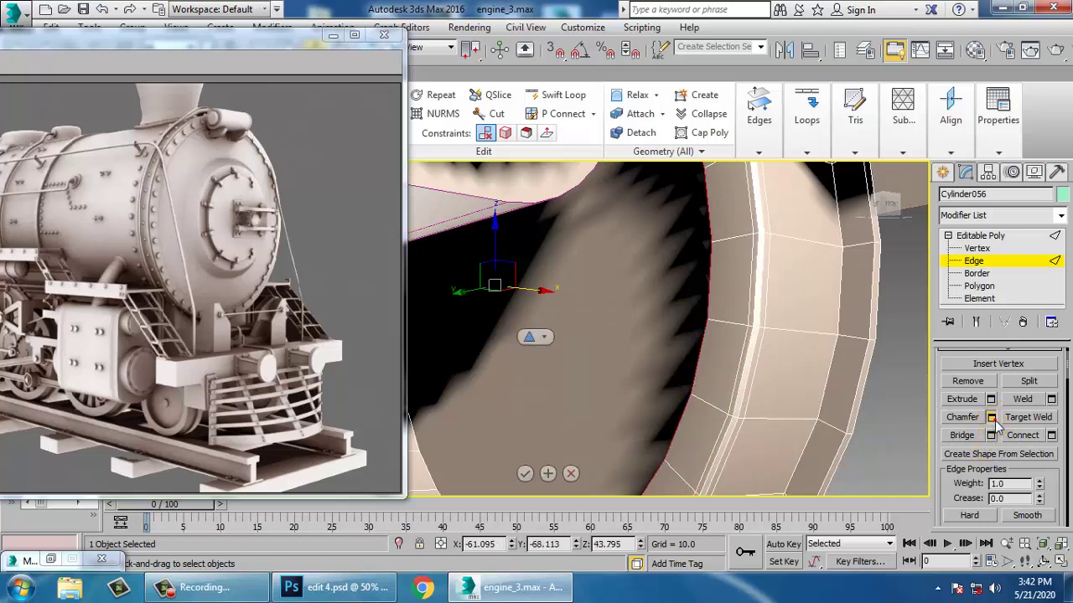
click(990, 416)
click(547, 475)
scroll(724, 425, down, 4)
mouse_move(725, 426)
alt+middle_down()
mouse_move(718, 429)
mouse_move(739, 440)
alt+middle_up()
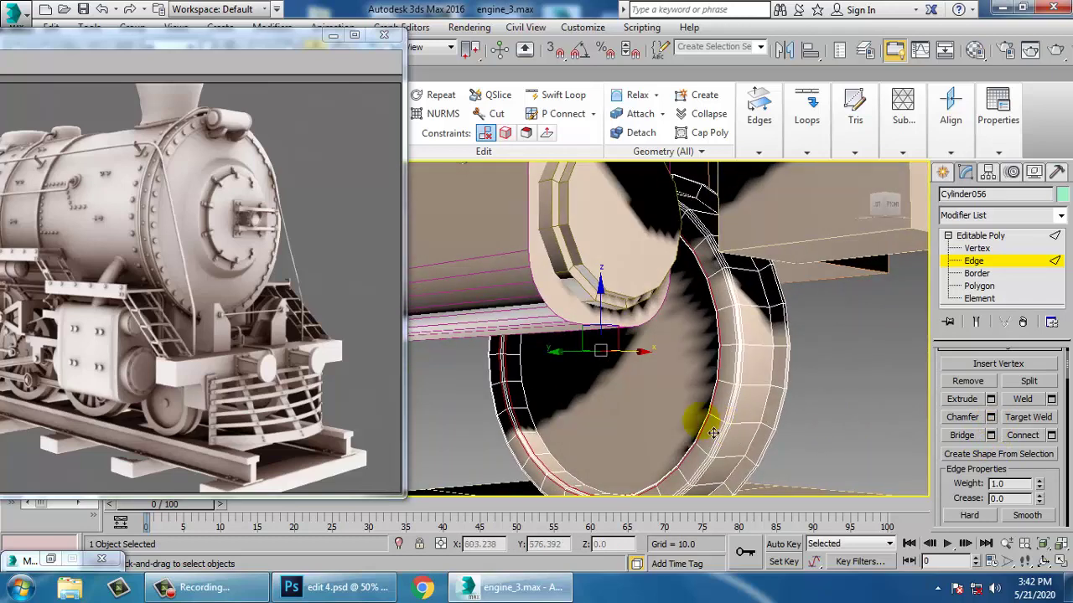
Inset the wheel's recessed face polygon down to a small hub circle at its centre
double_click(711, 433)
key(4)
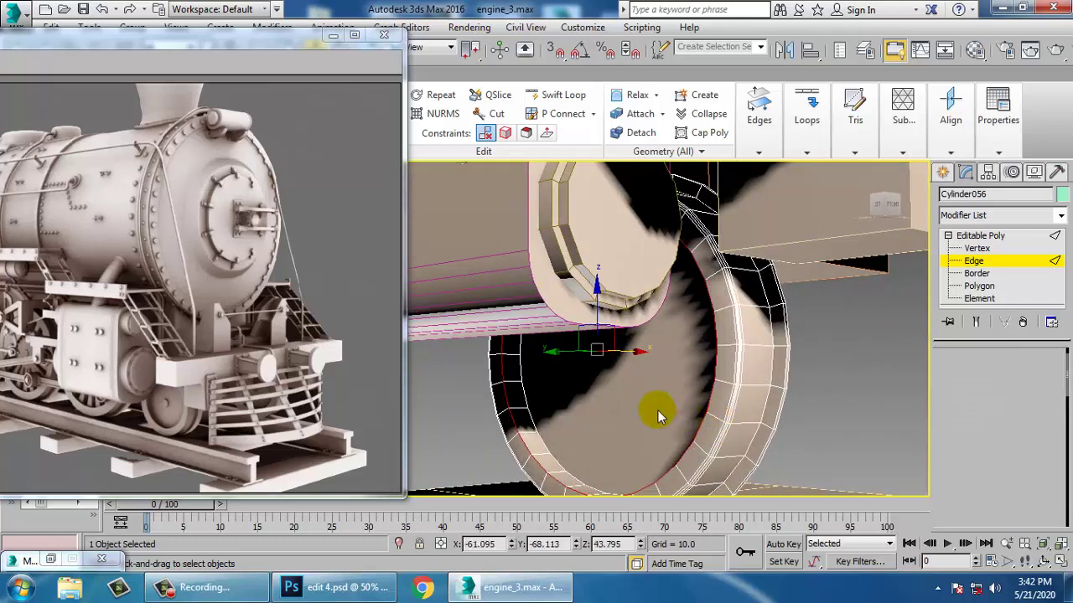
click(658, 413)
click(1051, 399)
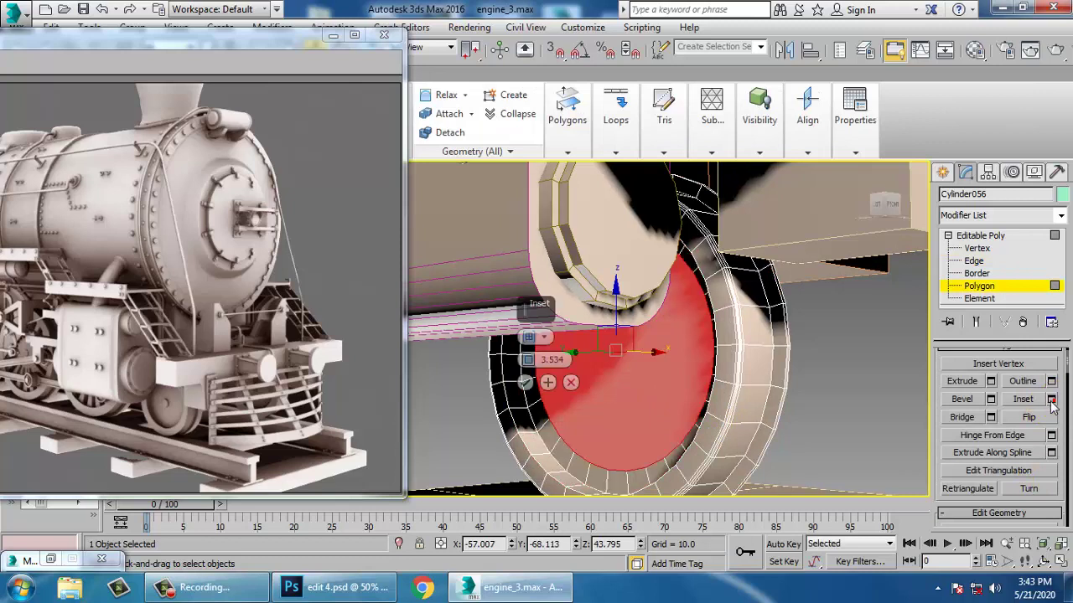
mouse_move(528, 361)
mouse_down()
mouse_move(508, 314)
mouse_move(523, 376)
mouse_up()
click(525, 383)
Extrude the small hub polygon outward by about 0.337
alt+middle_drag(570, 377, 629, 361)
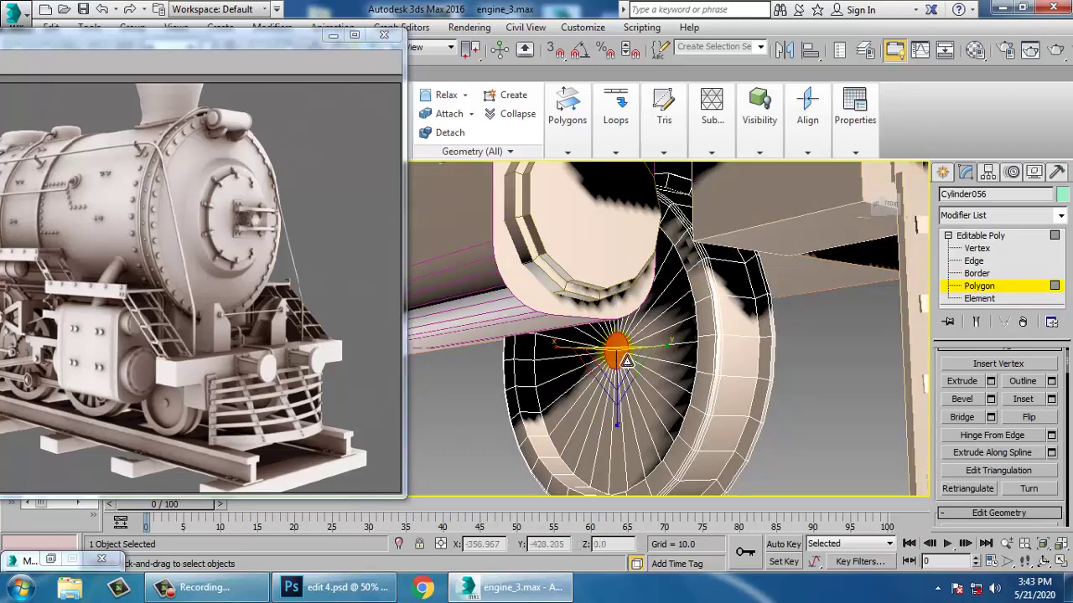
key(z)
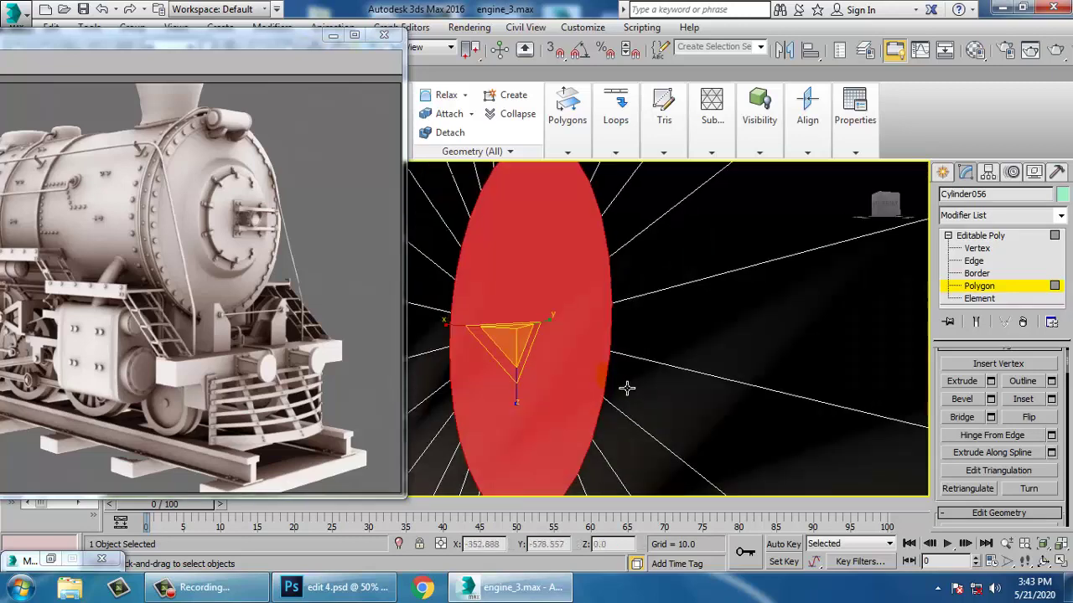
click(990, 382)
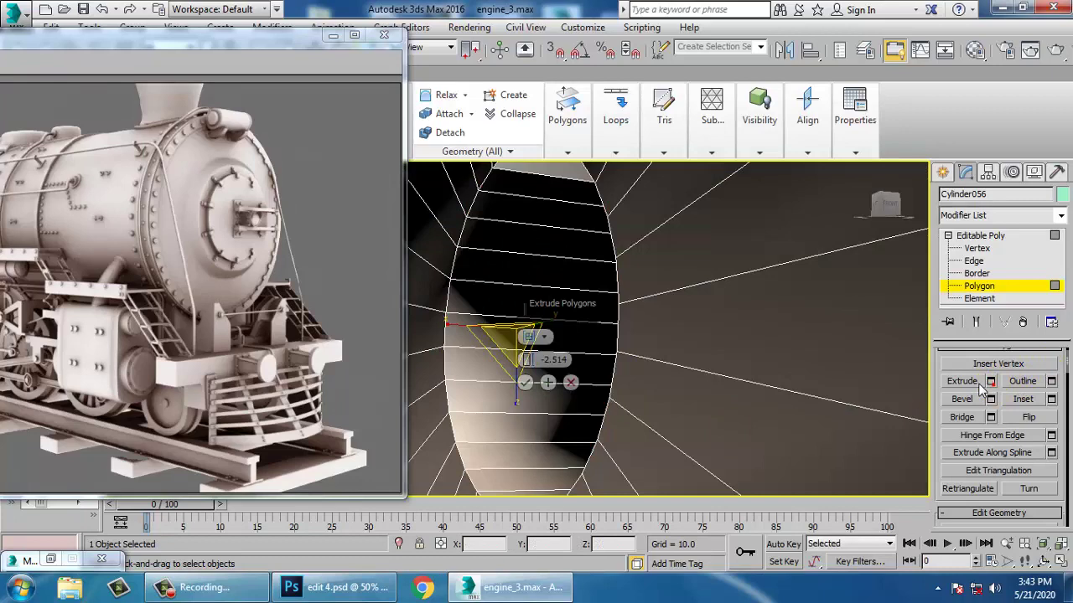
drag(526, 360, 523, 350)
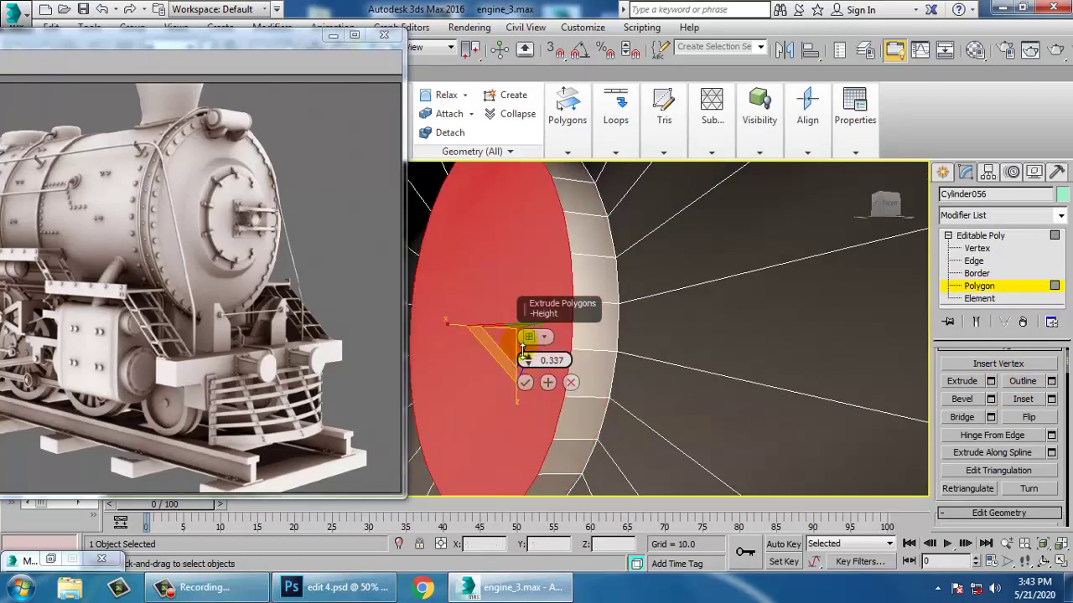
scroll(529, 393, down, 8)
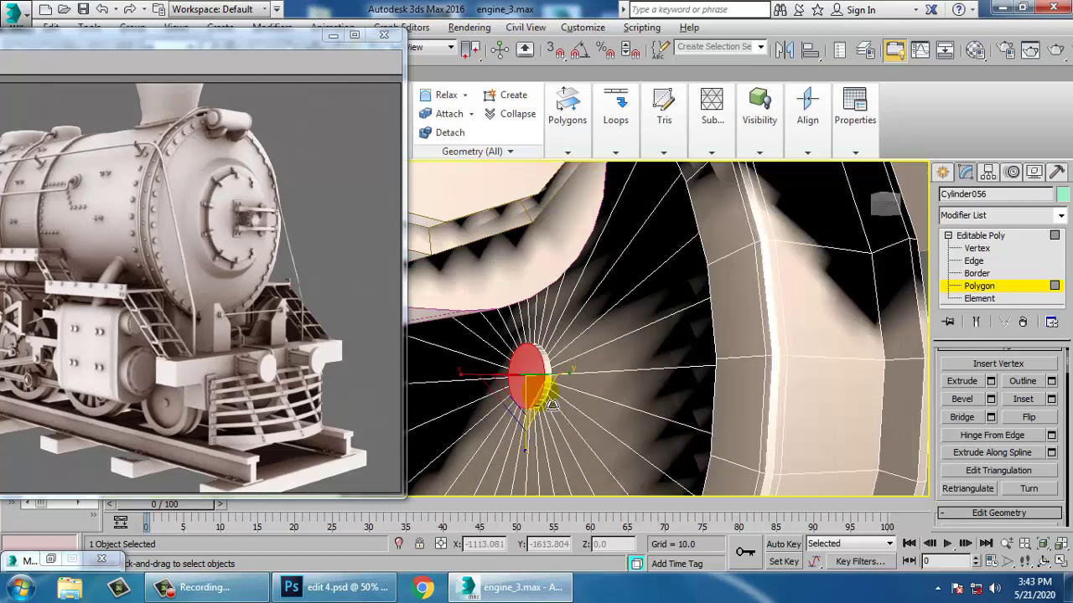
Move the hub face outward along X to about -57.9 and leave polygon editing
alt+middle_drag(545, 403, 531, 413)
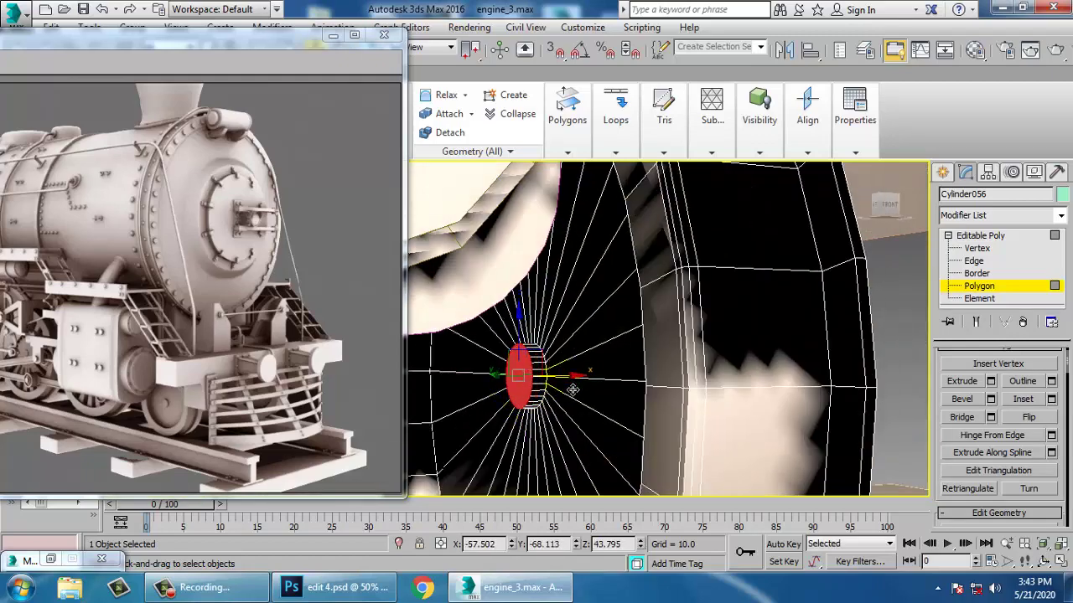
drag(572, 389, 574, 389)
scroll(586, 383, down, 10)
scroll(577, 388, up, 9)
alt+middle_drag(529, 391, 550, 358)
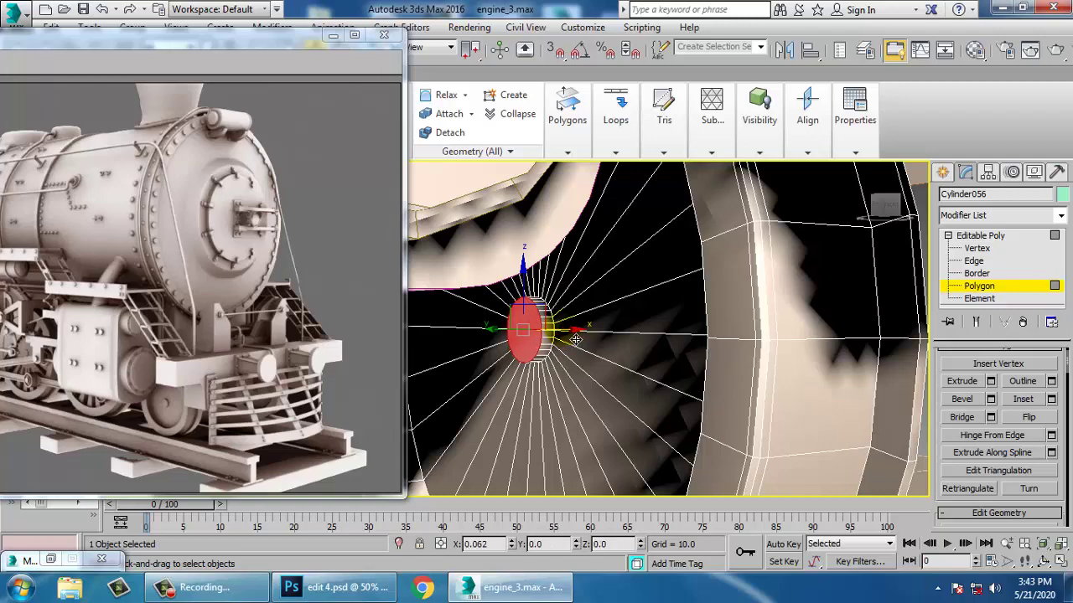
scroll(619, 358, down, 7)
alt+middle_drag(619, 358, 670, 398)
drag(172, 42, 285, 47)
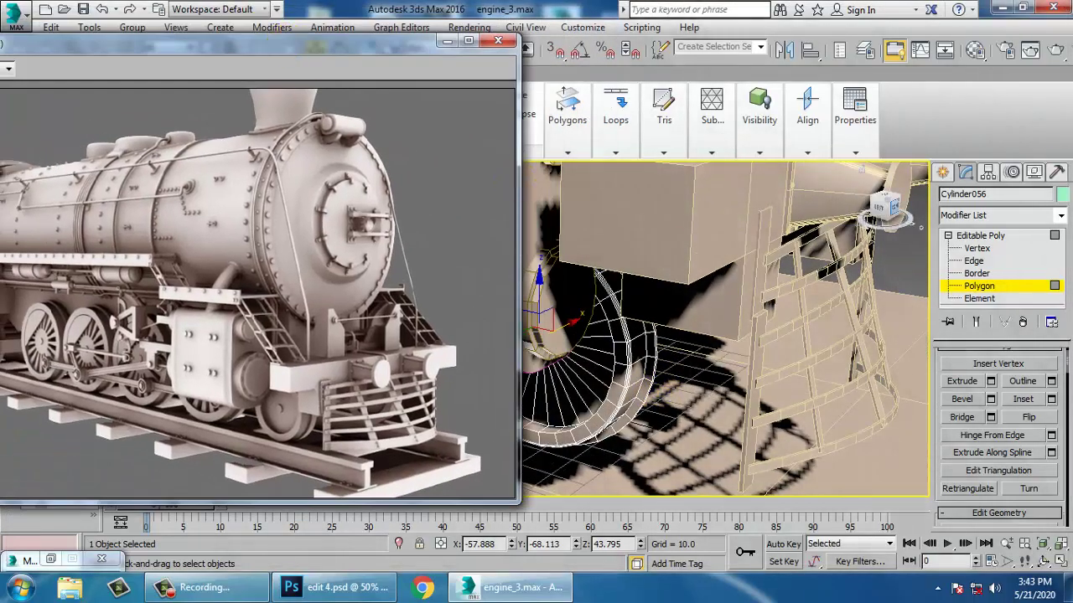
click(995, 238)
Clone the finished front wheel as one copy behind the cylinder block, at Y about 2.5
scroll(624, 318, down, 3)
middle_drag(624, 319, 752, 326)
scroll(752, 328, down, 5)
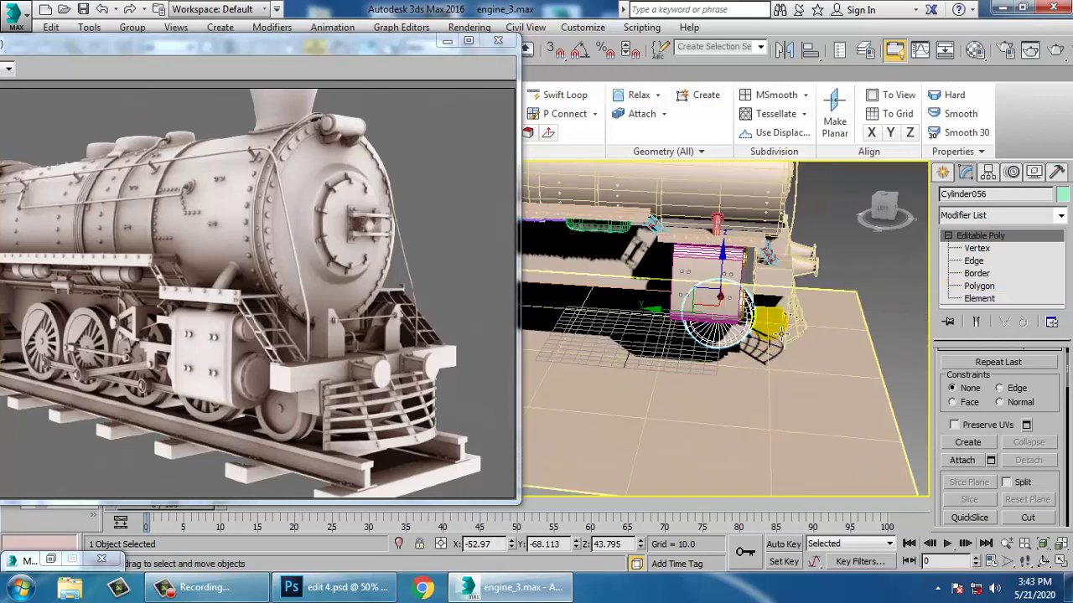
key(alt+w)
drag(328, 48, 262, 52)
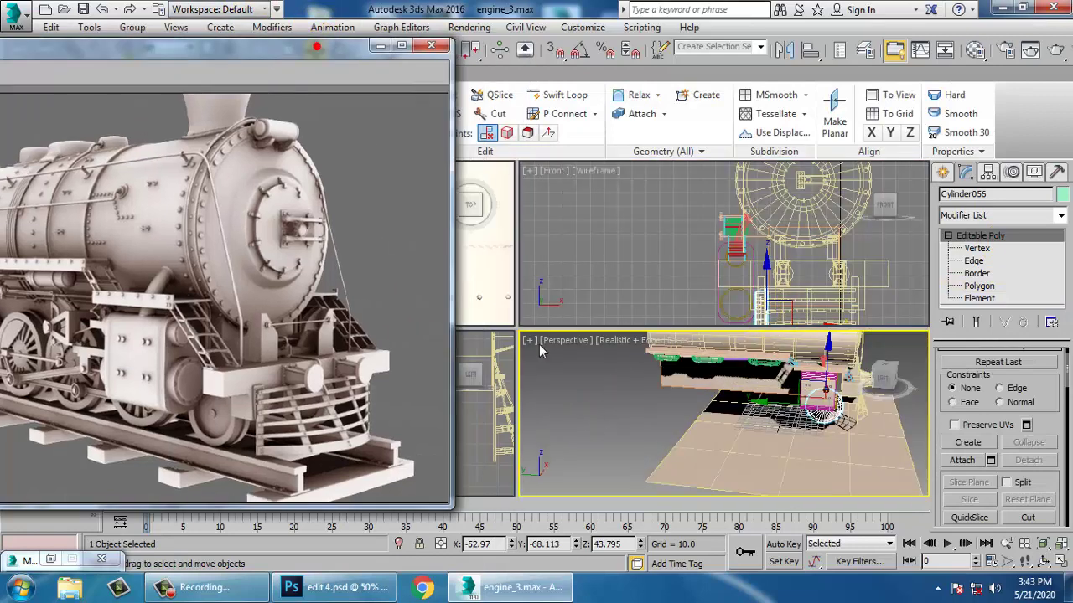
key(alt+w)
middle_drag(567, 428, 702, 391)
scroll(662, 410, down, 5)
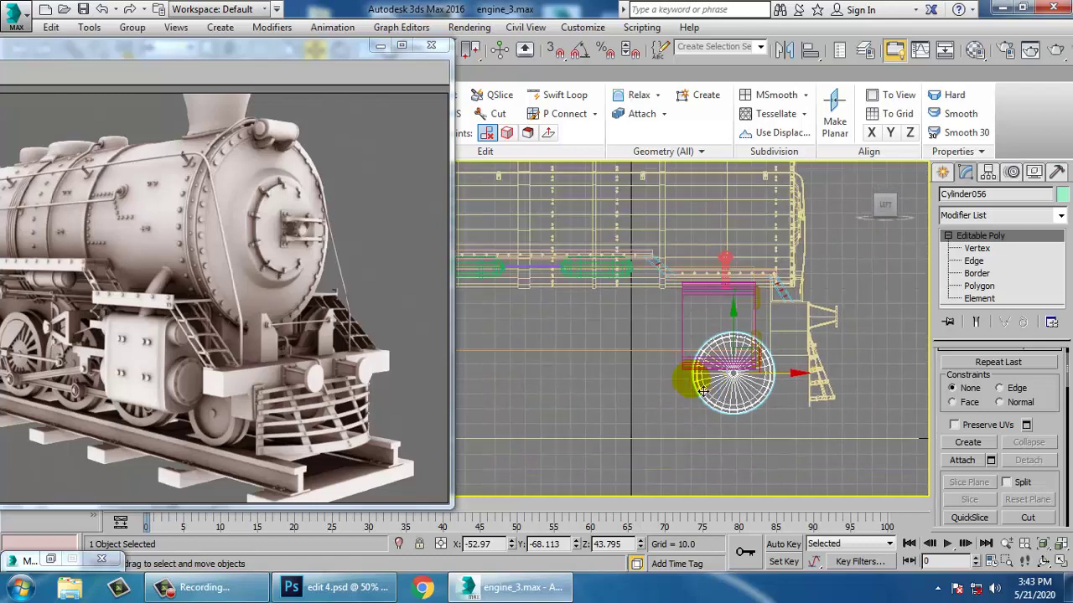
shift+drag(801, 383, 695, 380)
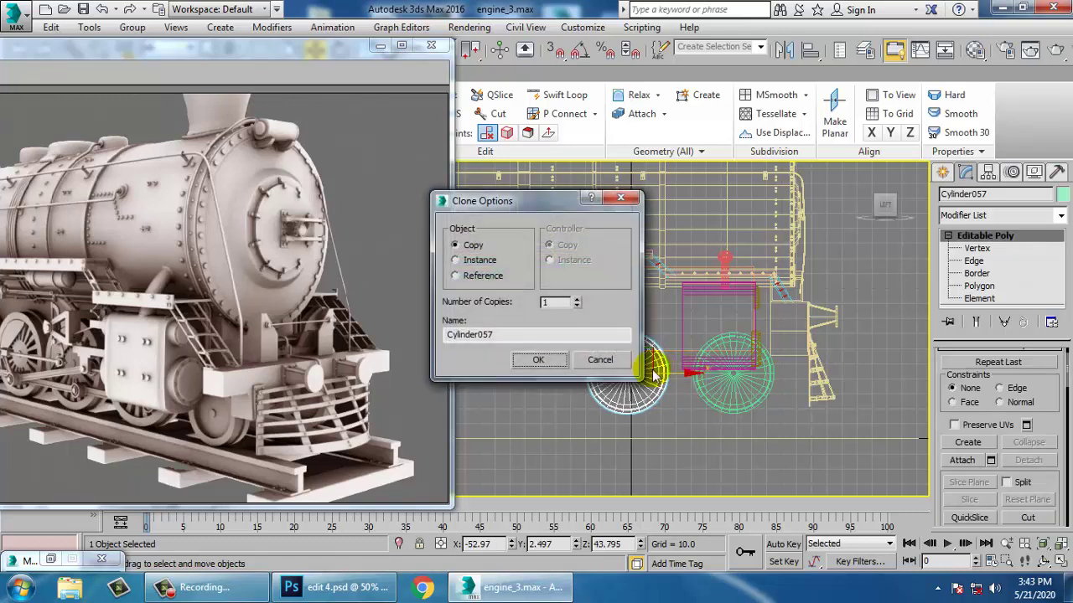
click(538, 360)
Scale the copied wheel up into a larger driving wheel and reposition it at Y about 5.7 and Z about 55.4
key(r)
drag(630, 375, 576, 342)
mouse_move(646, 383)
mouse_down()
mouse_move(657, 407)
mouse_move(635, 406)
mouse_move(627, 391)
mouse_up()
key(w)
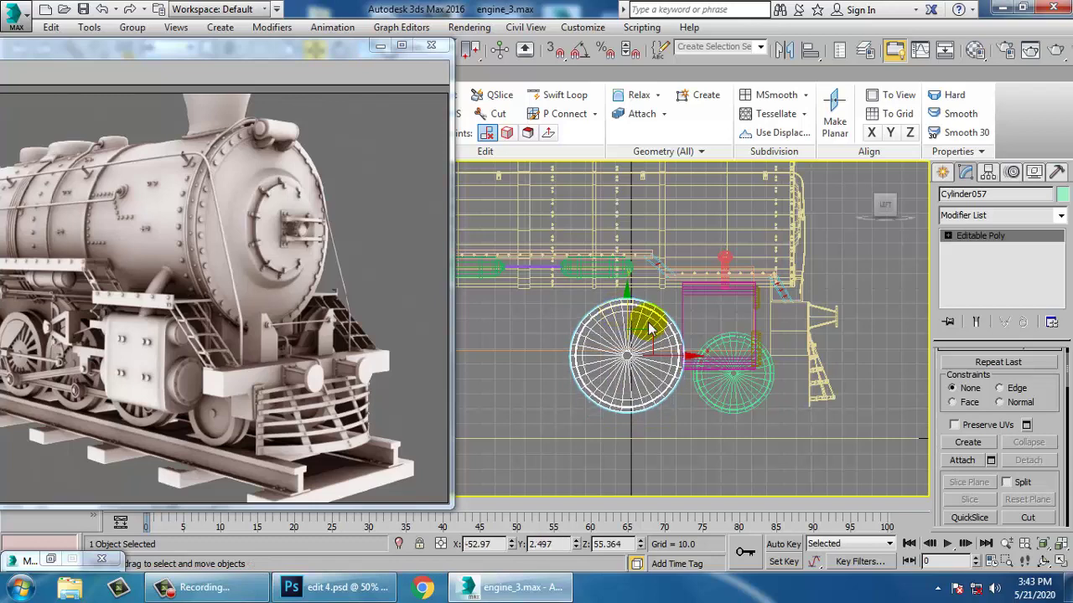
Move the larger wheel along X to about -49.6 in the front view, lining it up with the front wheel
alt+middle_drag(688, 368, 573, 342)
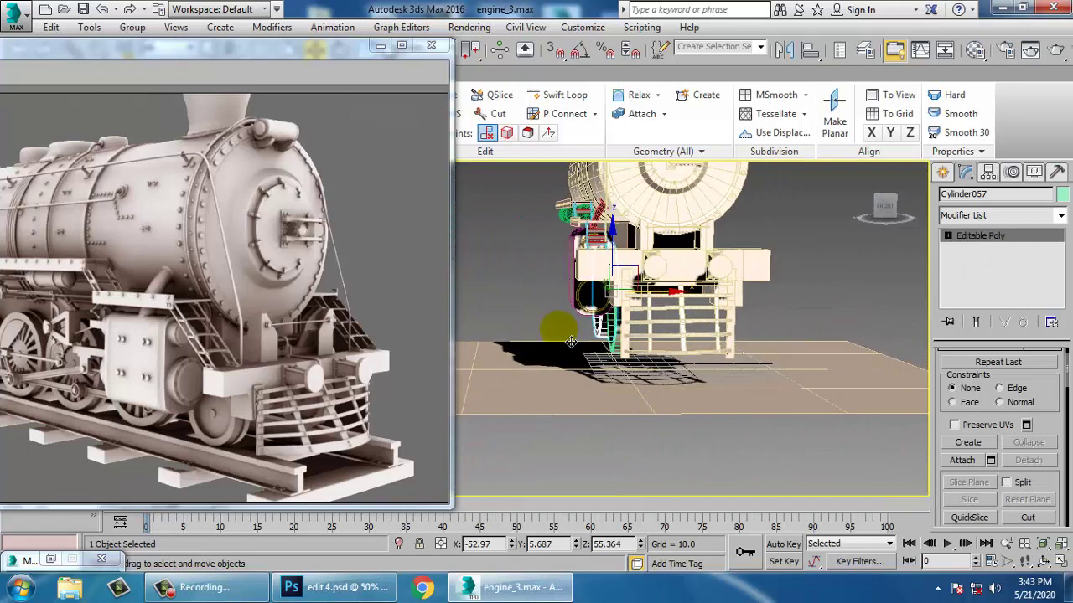
scroll(578, 337, up, 5)
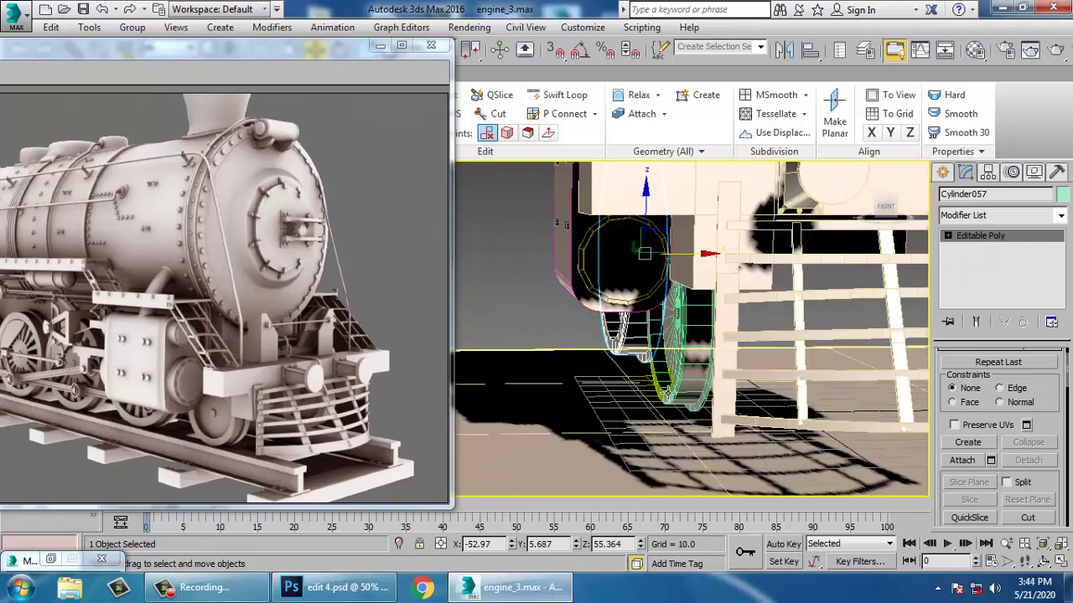
alt+middle_drag(664, 392, 642, 370)
key(alt+w)
right_click(692, 271)
key(alt+w)
middle_drag(609, 474, 614, 411)
scroll(614, 411, up, 3)
scroll(616, 371, up, 3)
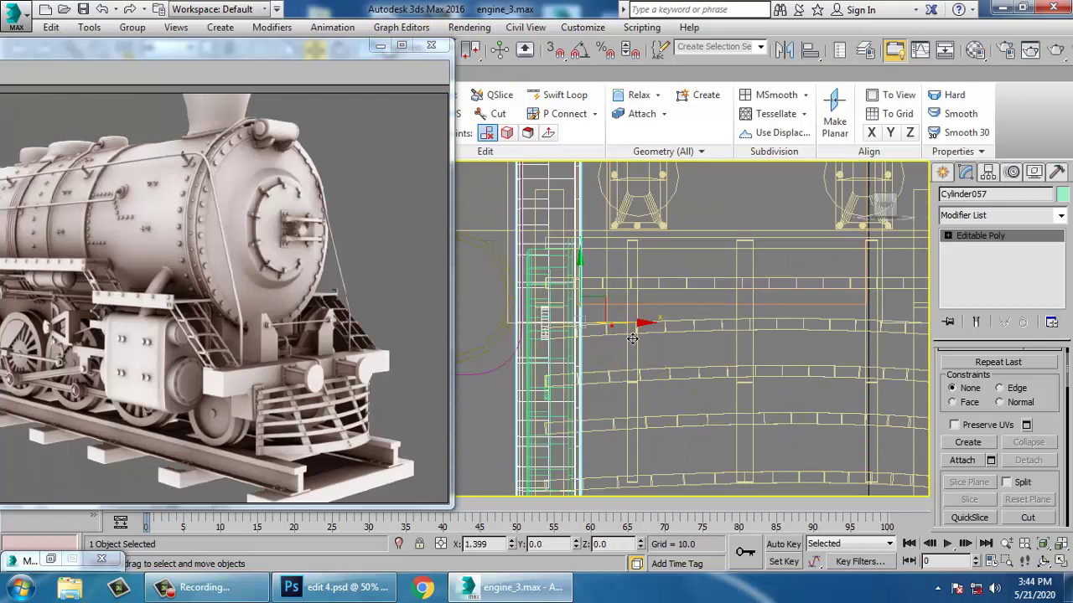
drag(630, 338, 641, 339)
scroll(644, 338, down, 2)
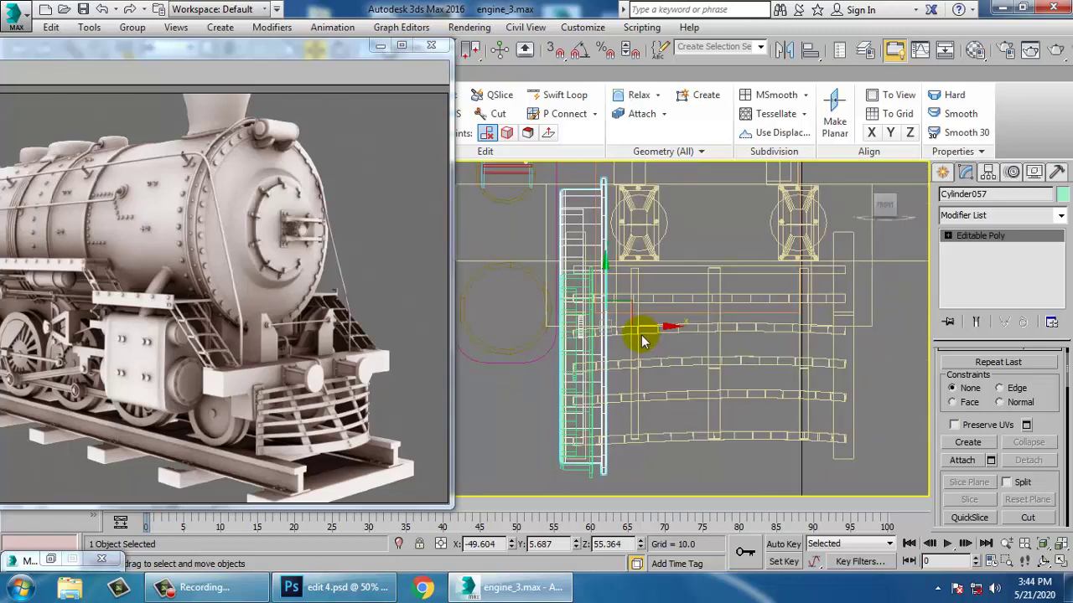
Move the larger wheel's outer flange vertices inward along X to about -53.3
key(1)
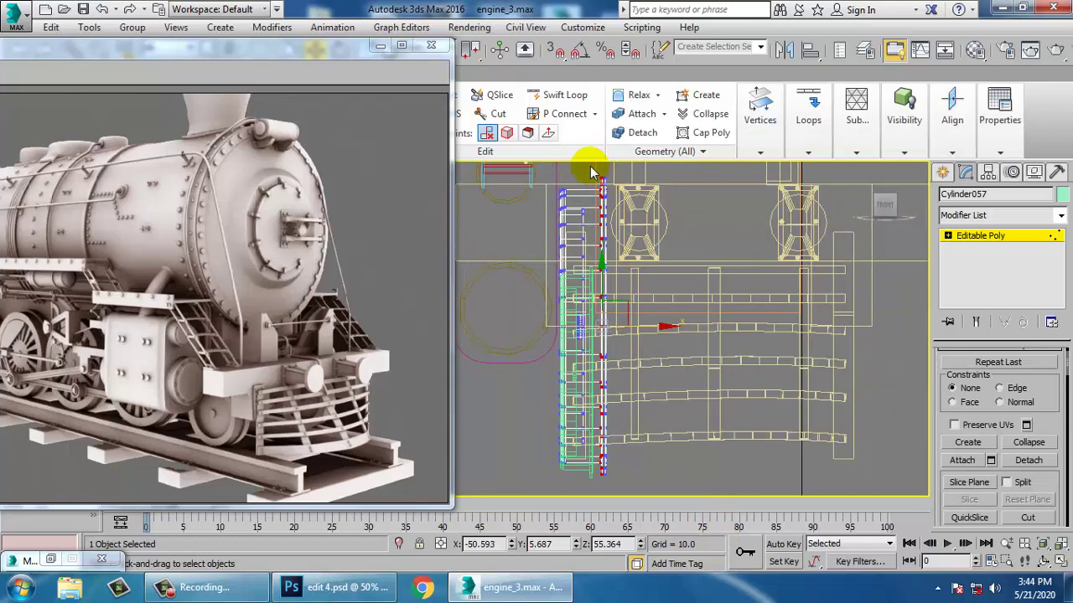
drag(652, 339, 643, 337)
key(alt+w)
middle_click(713, 422)
key(alt+w)
alt+middle_drag(715, 421, 728, 366)
scroll(729, 366, up, 6)
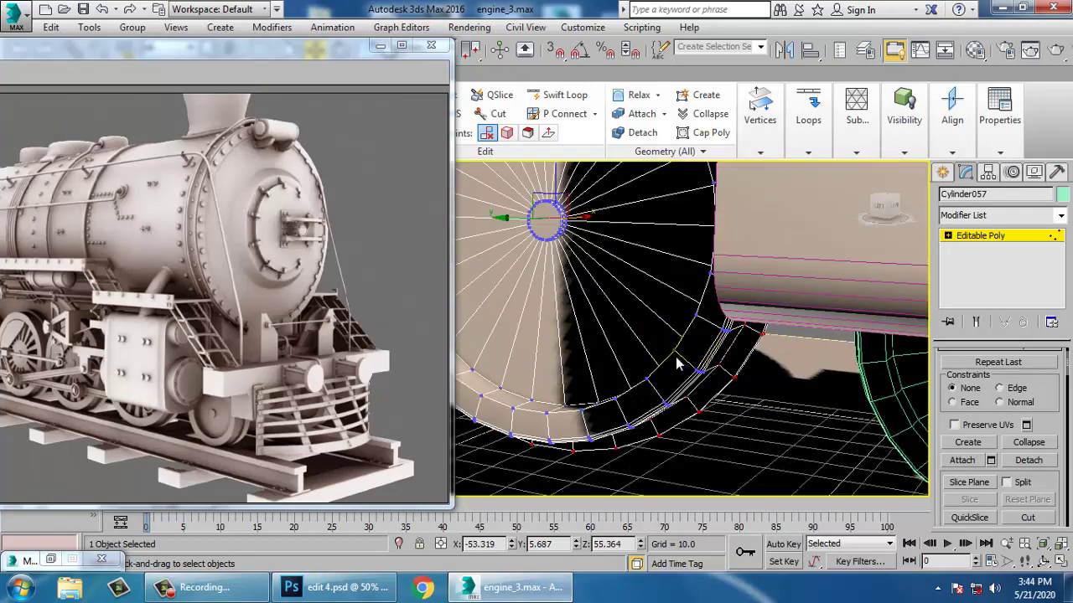
alt+middle_drag(639, 355, 594, 380)
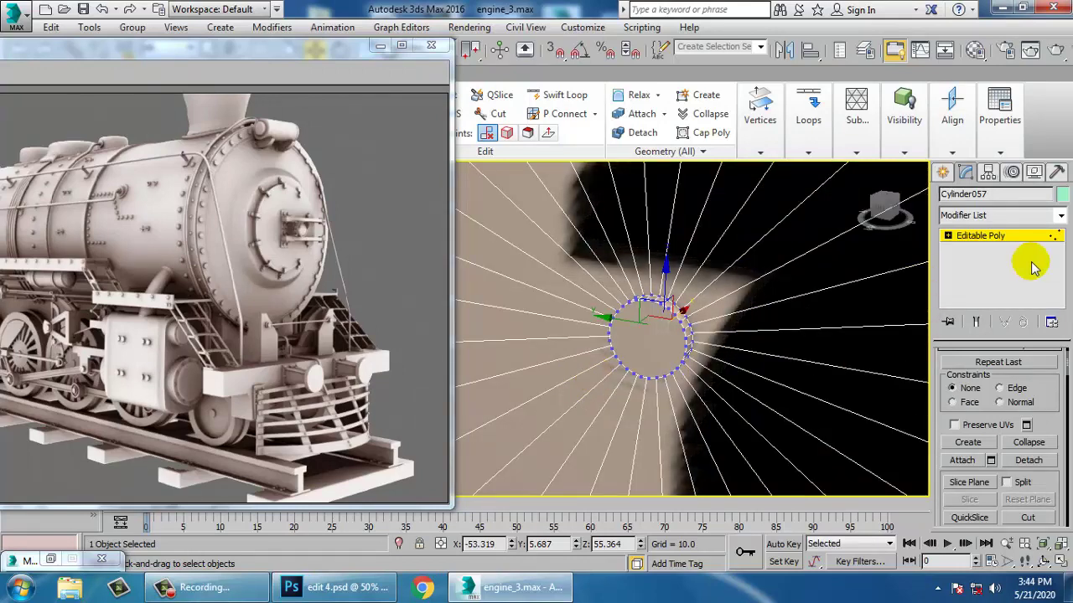
click(948, 236)
click(979, 285)
scroll(774, 321, down, 2)
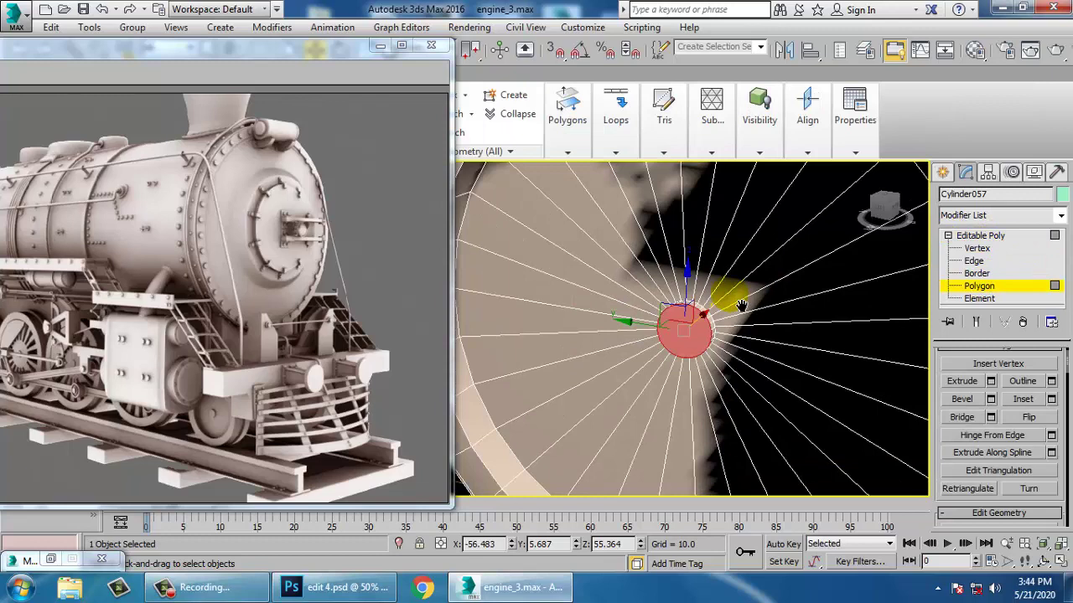
middle_drag(731, 297, 726, 360)
click(679, 255)
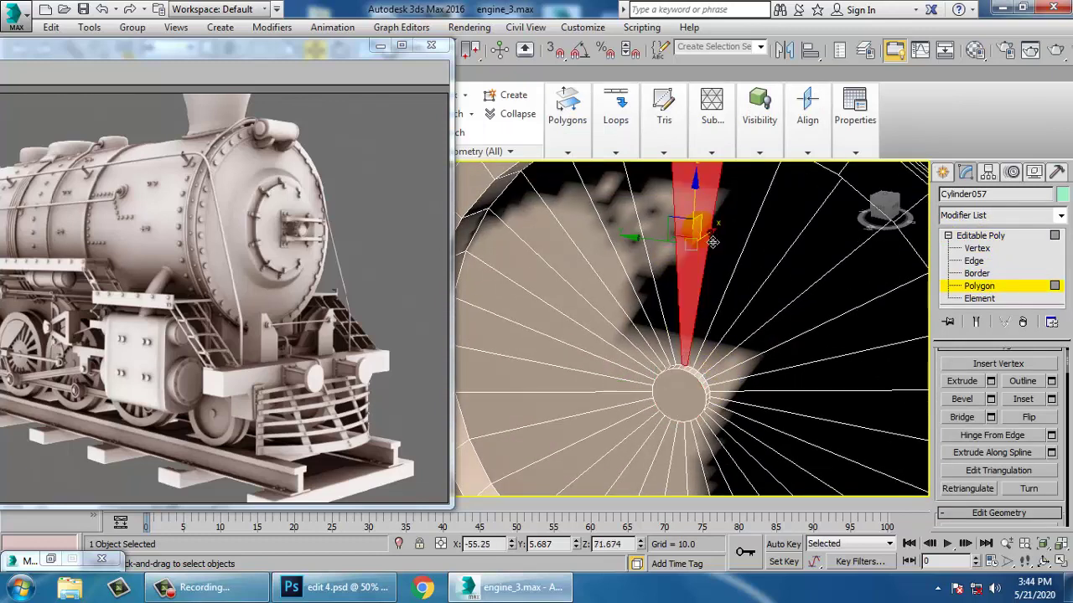
click(988, 235)
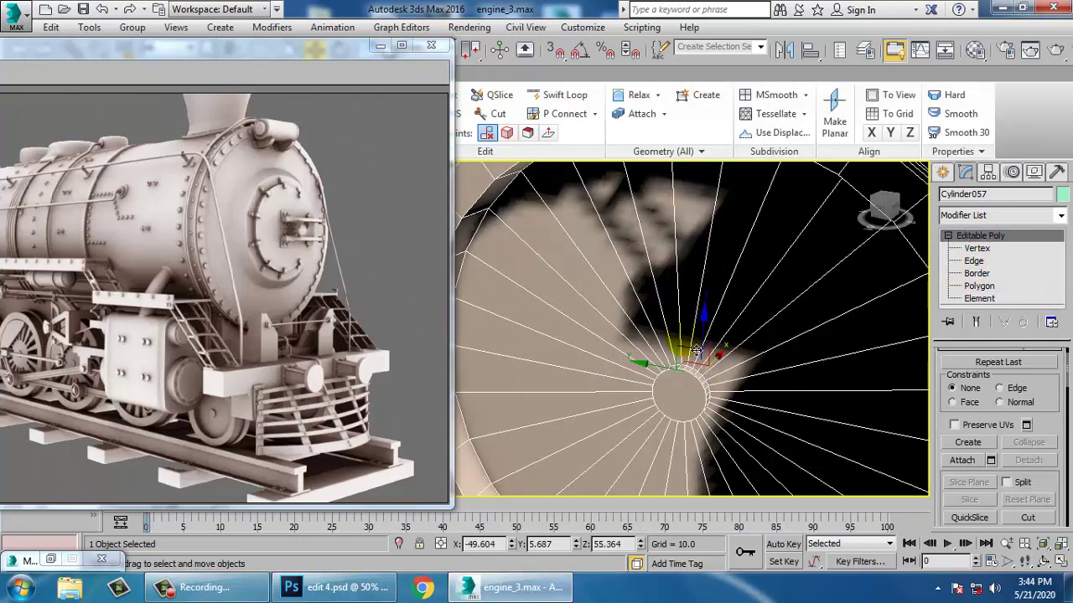
Add a circular edge loop around the hub on the larger wheel's face with Swift Loop
click(557, 95)
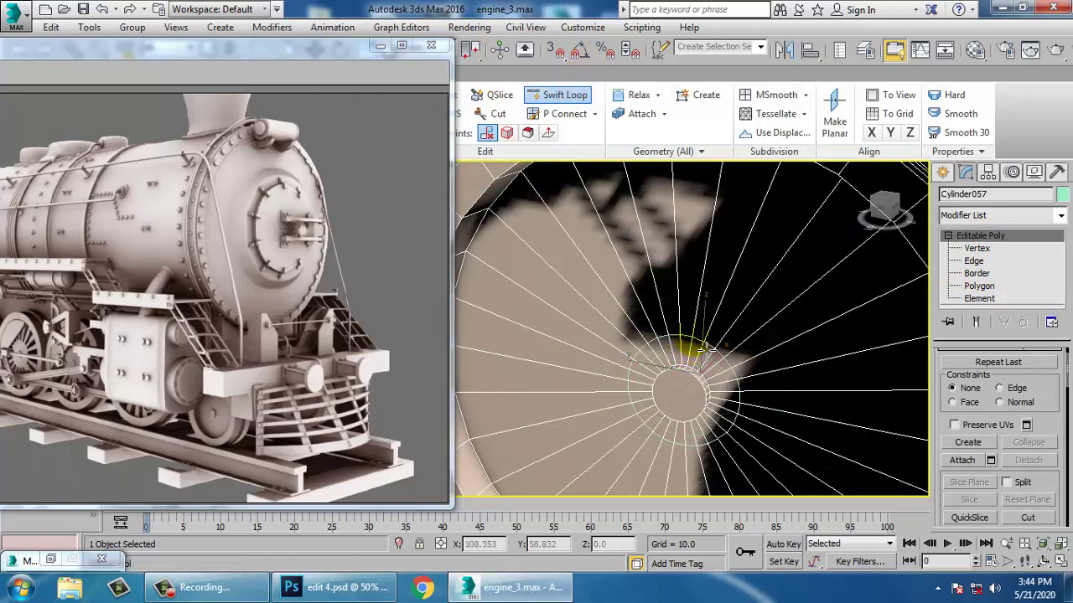
right_click(694, 336)
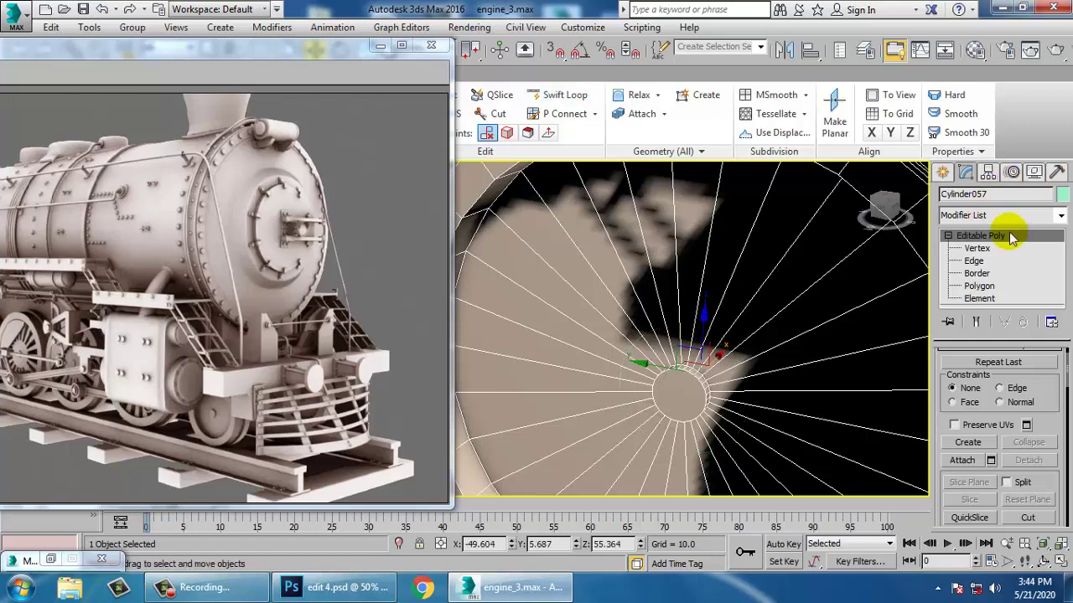
click(979, 361)
alt+middle_drag(730, 329, 748, 324)
Select every second wedge polygon around the larger wheel's face, including the small inner segments between the new loop and the hub
click(990, 288)
click(690, 265)
alt+middle_drag(697, 252, 813, 331)
ctrl+click(713, 338)
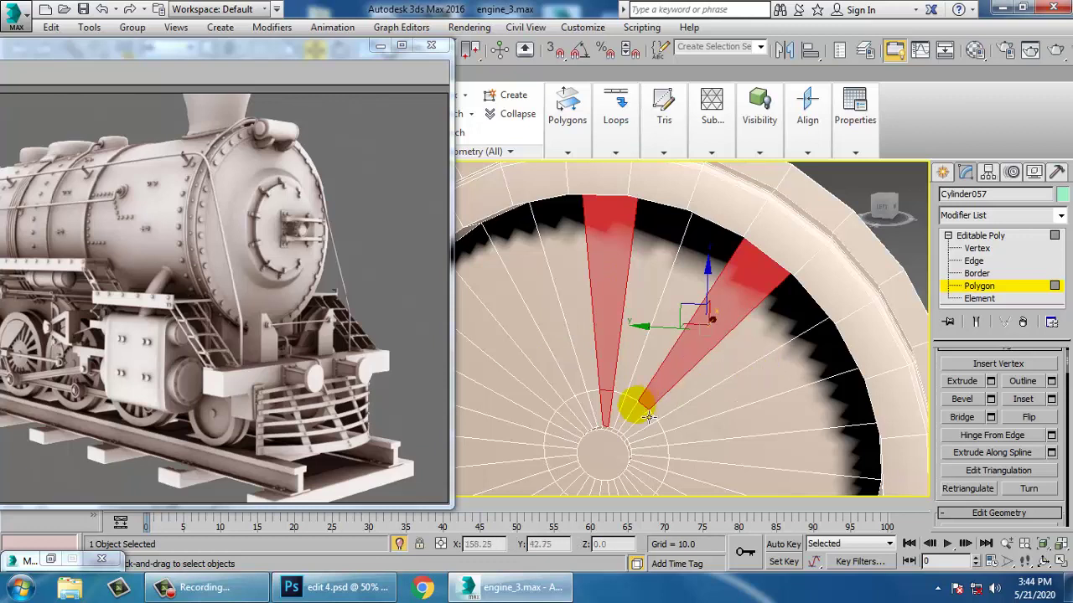
key(ctrl+z)
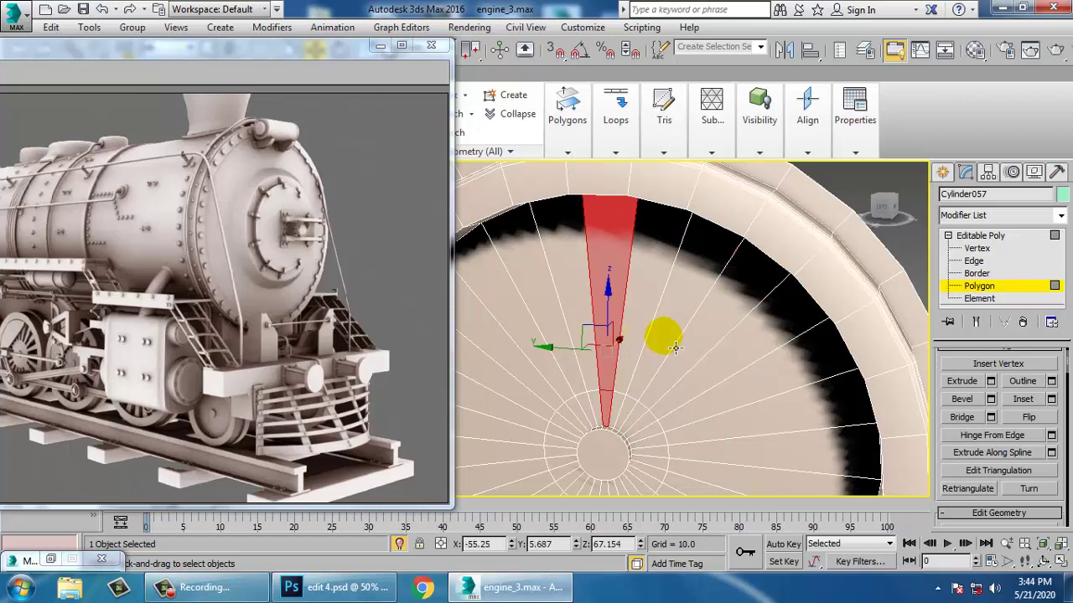
ctrl+click(676, 347)
ctrl+click(644, 424)
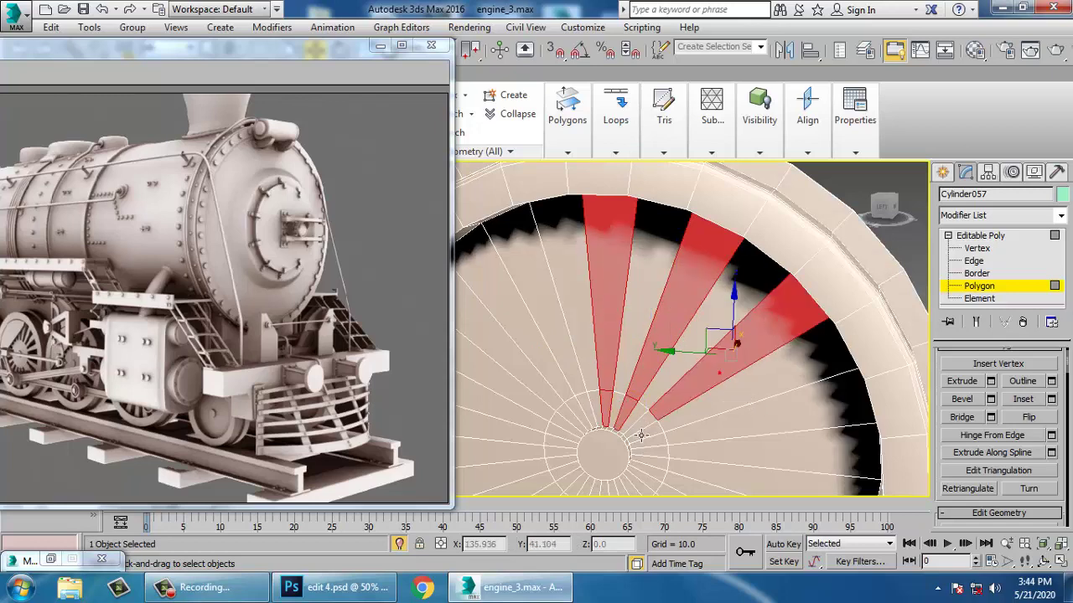
middle_drag(660, 419, 642, 304)
ctrl+click(701, 341)
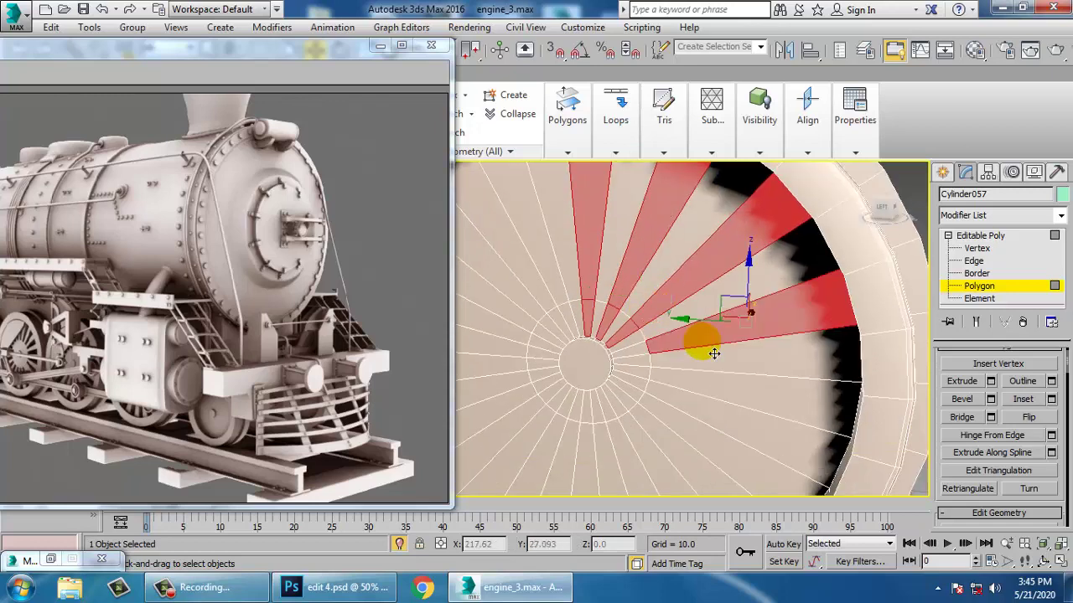
ctrl+click(630, 353)
ctrl+click(711, 404)
key(ctrl+z)
ctrl+click(694, 387)
ctrl+click(689, 441)
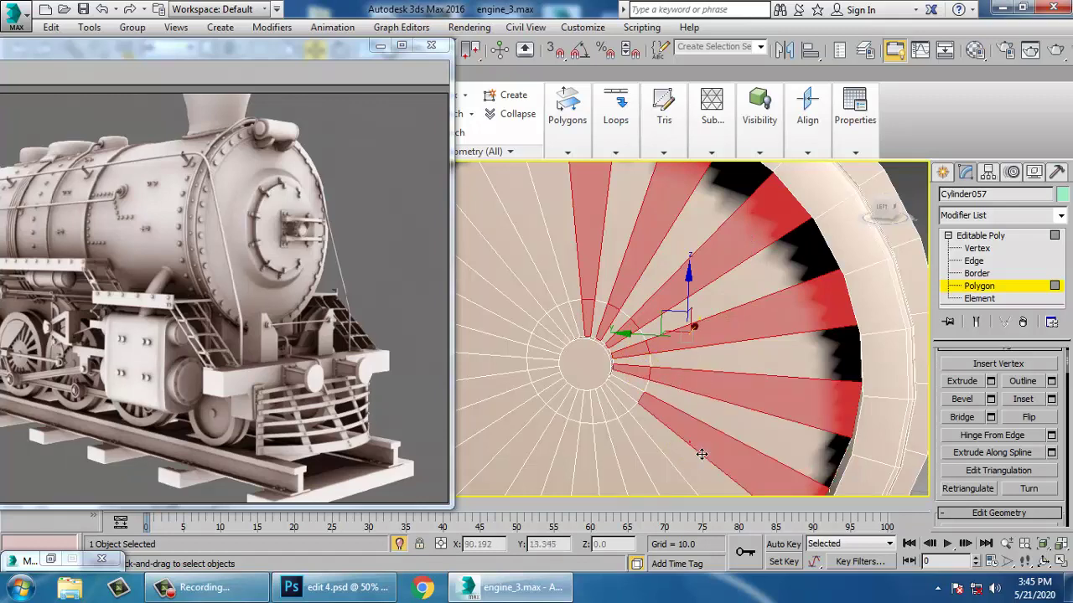
middle_drag(705, 412, 675, 304)
ctrl+click(670, 398)
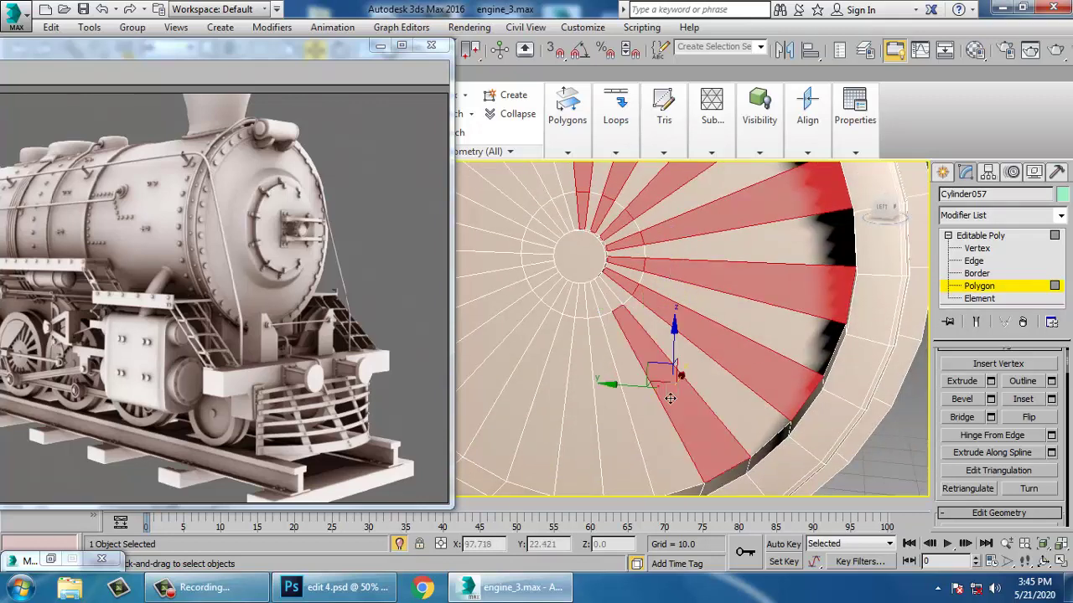
ctrl+click(609, 402)
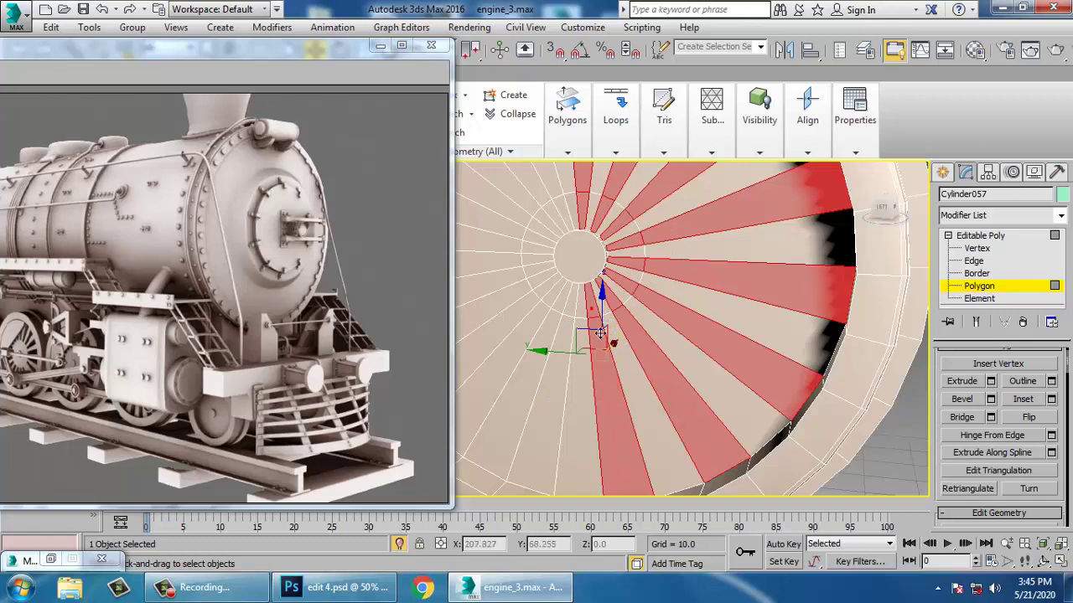
ctrl+click(563, 392)
ctrl+click(571, 308)
middle_drag(572, 309, 627, 311)
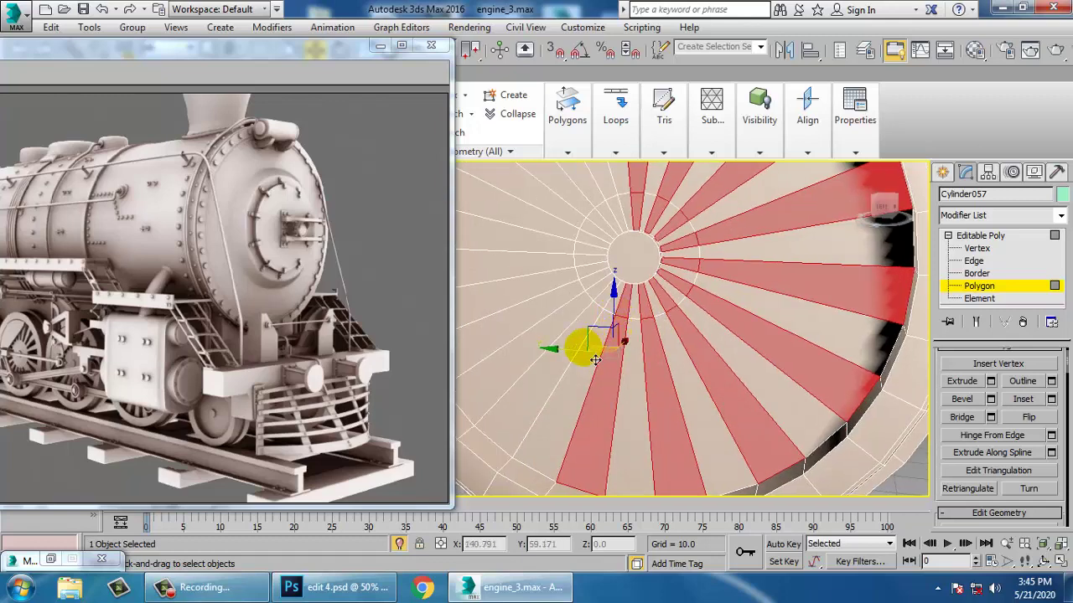
ctrl+click(561, 370)
ctrl+click(618, 305)
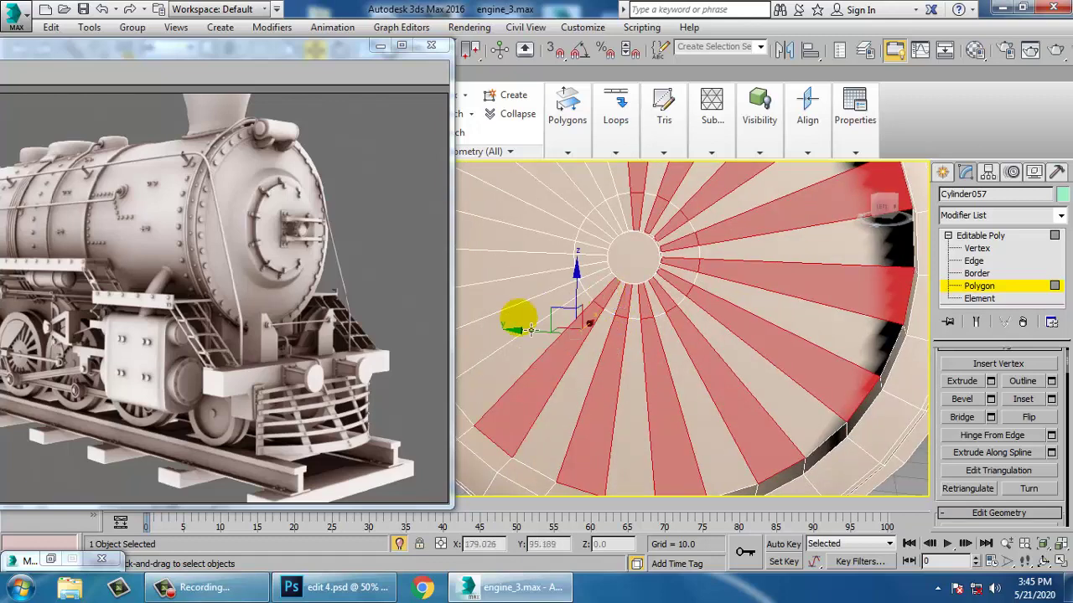
ctrl+click(579, 290)
ctrl+click(587, 272)
ctrl+click(587, 259)
middle_drag(590, 265, 667, 382)
ctrl+click(596, 336)
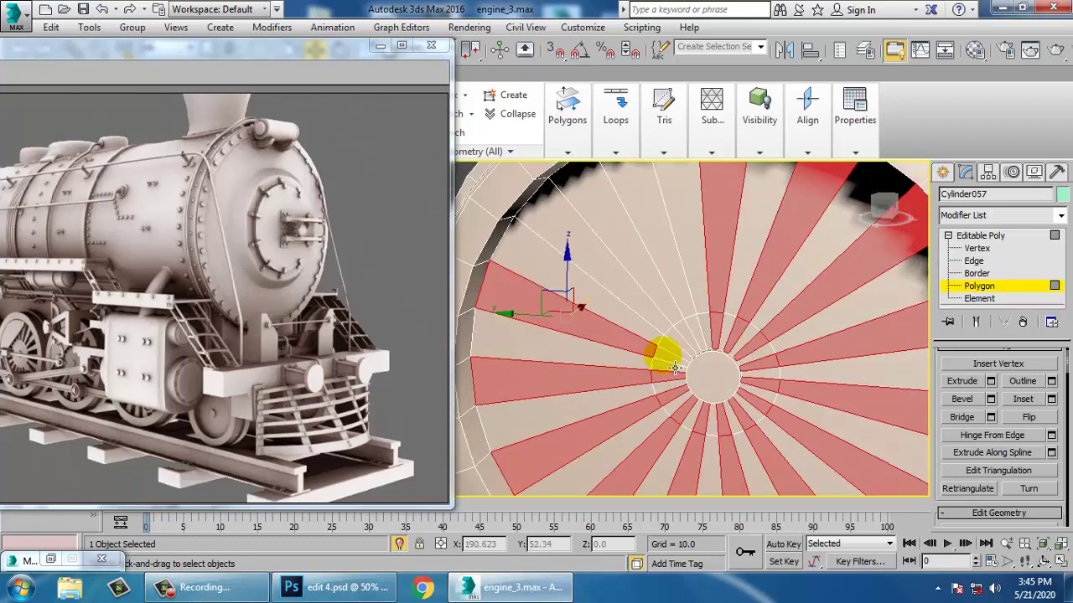
ctrl+click(676, 349)
ctrl+click(678, 337)
ctrl+click(669, 261)
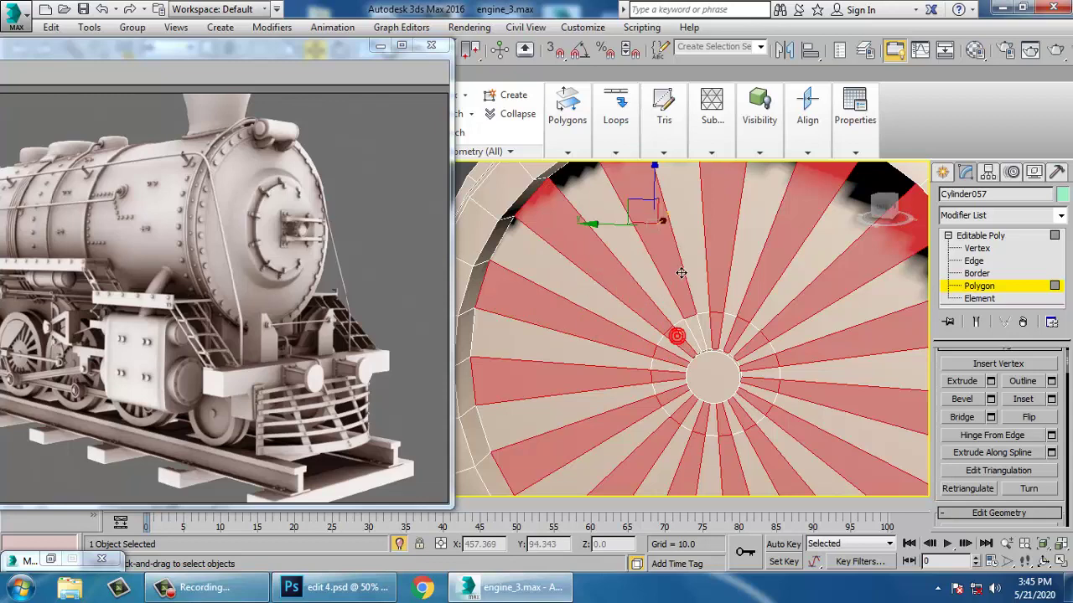
ctrl+click(693, 332)
Extrude the selected wedges inward as a group by about -1.09 and delete the selected end faces to form spoke openings
scroll(704, 332, down, 4)
alt+middle_drag(709, 336, 731, 347)
click(962, 400)
click(990, 381)
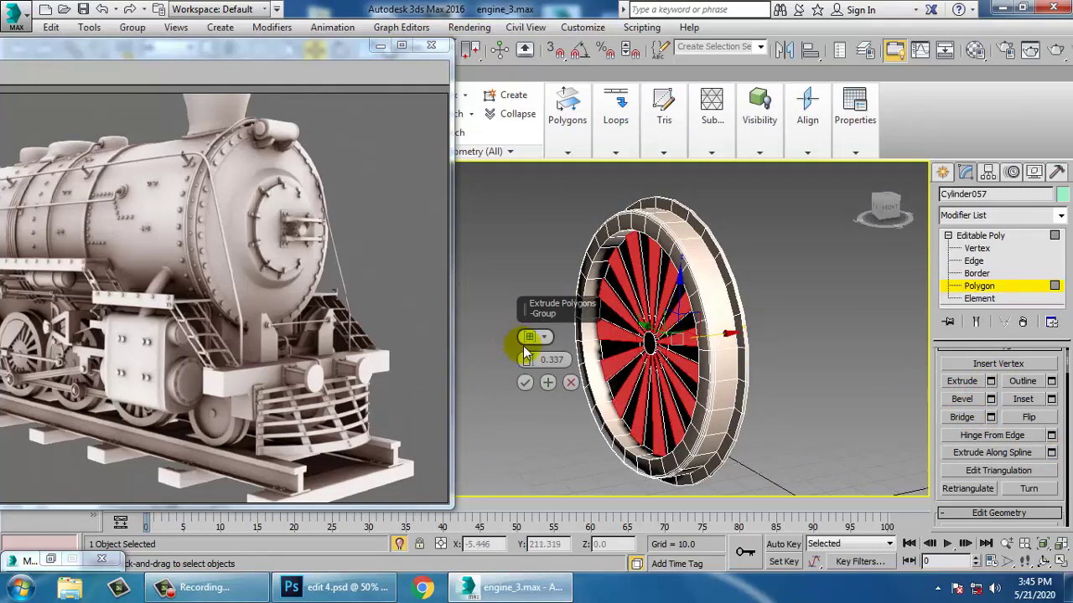
drag(527, 361, 536, 371)
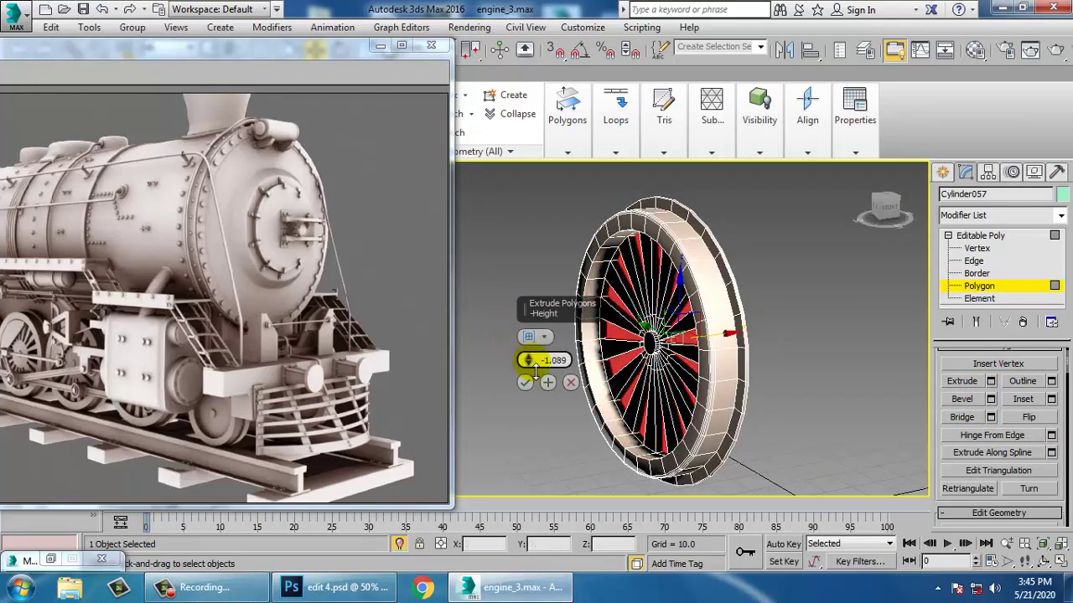
click(525, 382)
alt+middle_drag(524, 382, 777, 362)
key(Delete)
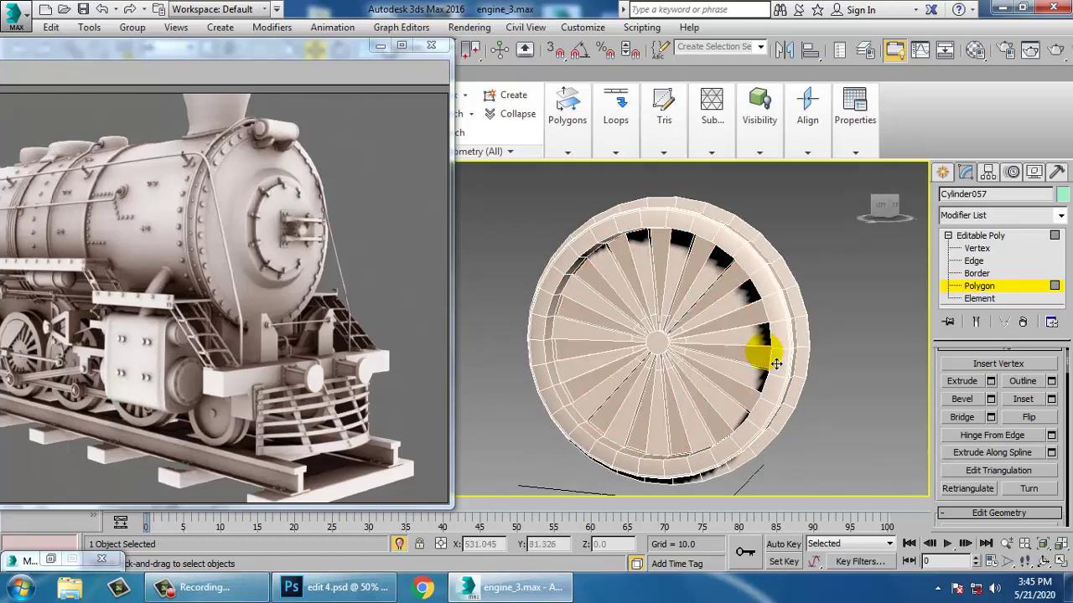
Select the large circular polygon on the back of the wheel and shrink it with an Outline of -1.0
alt+middle_drag(844, 358, 695, 337)
click(672, 342)
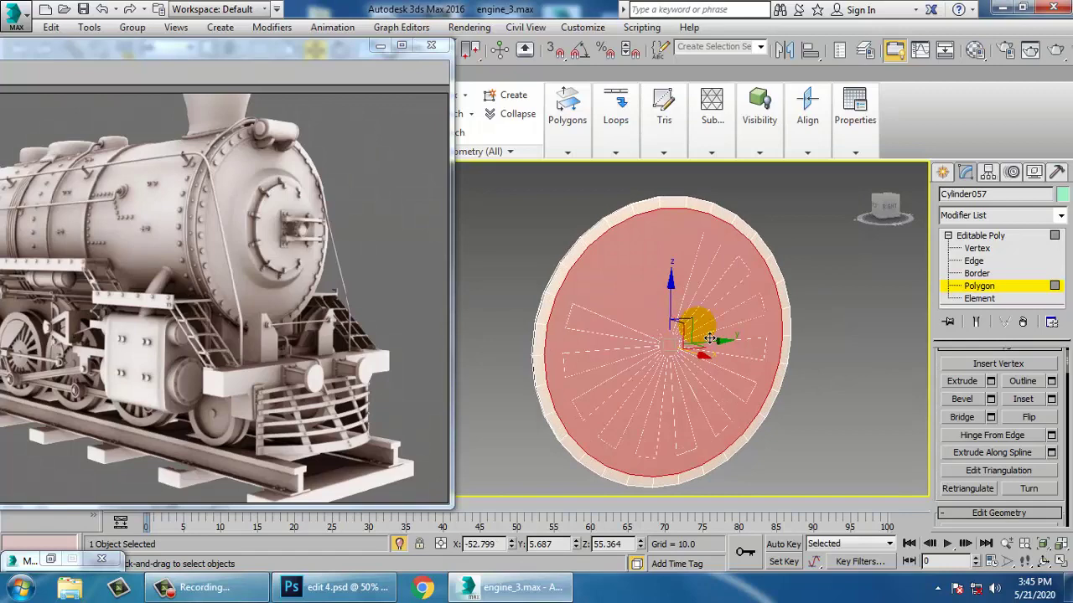
scroll(696, 340, up, 4)
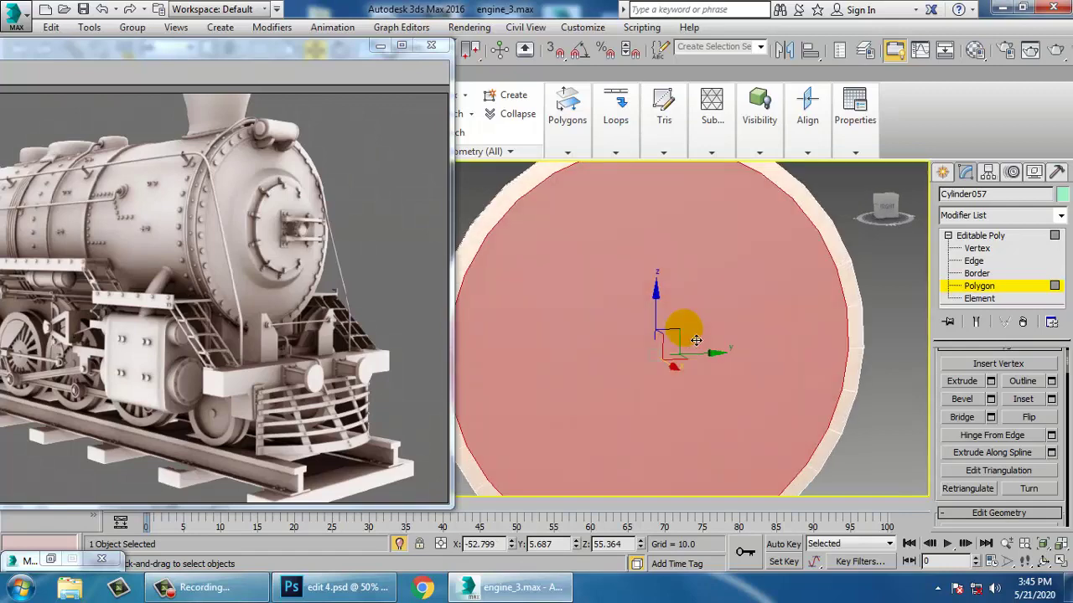
click(1051, 381)
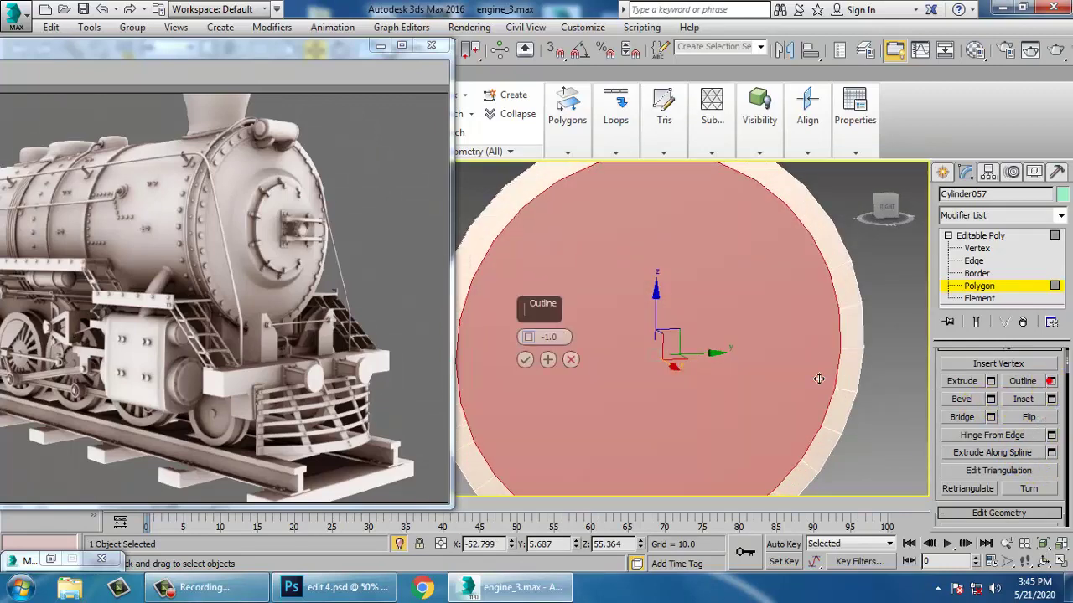
click(524, 360)
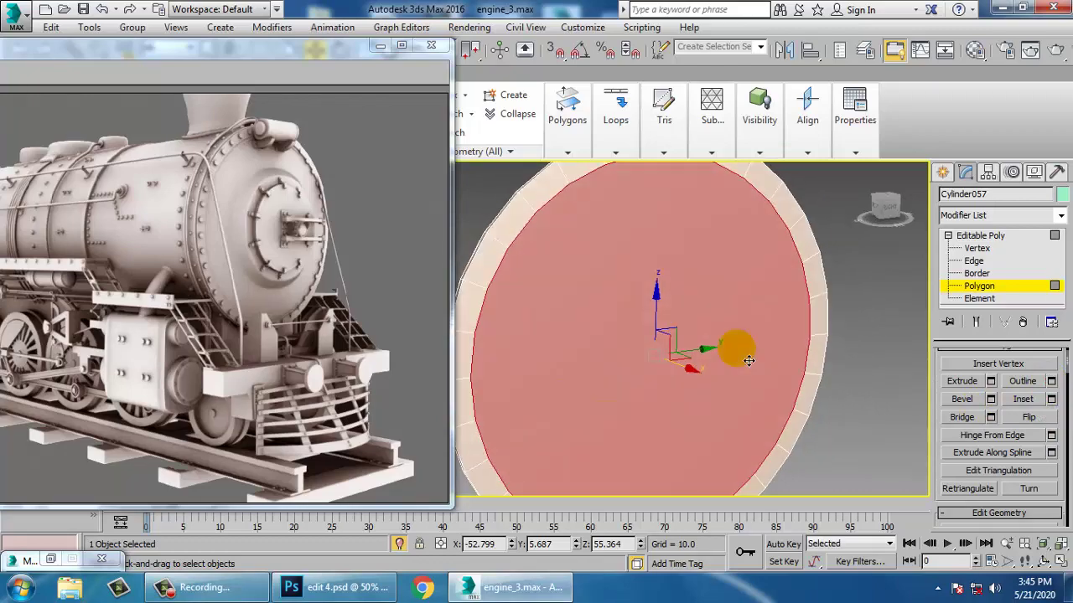